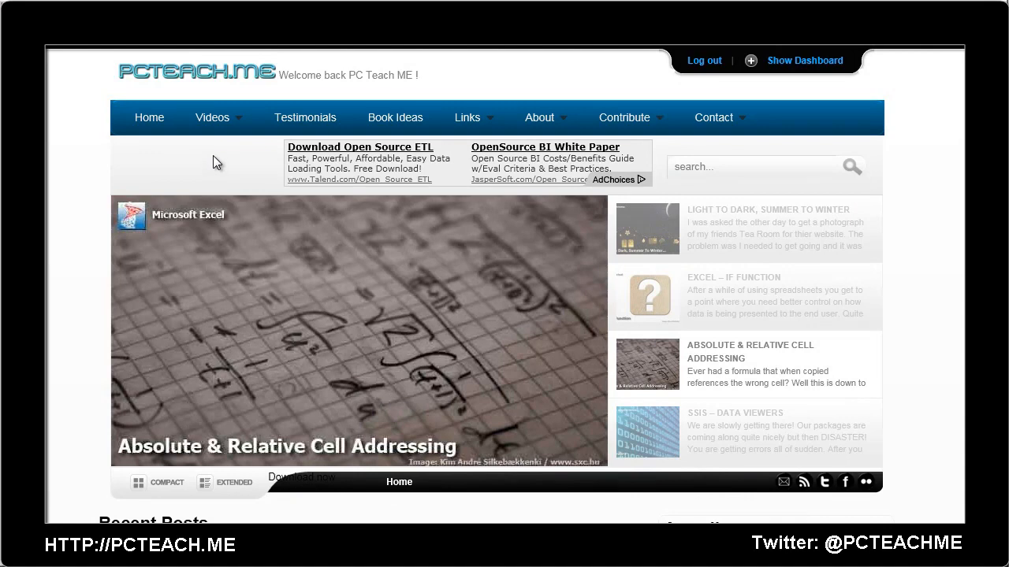
{"action": "mouse_move", "coordinate": [224, 130]}
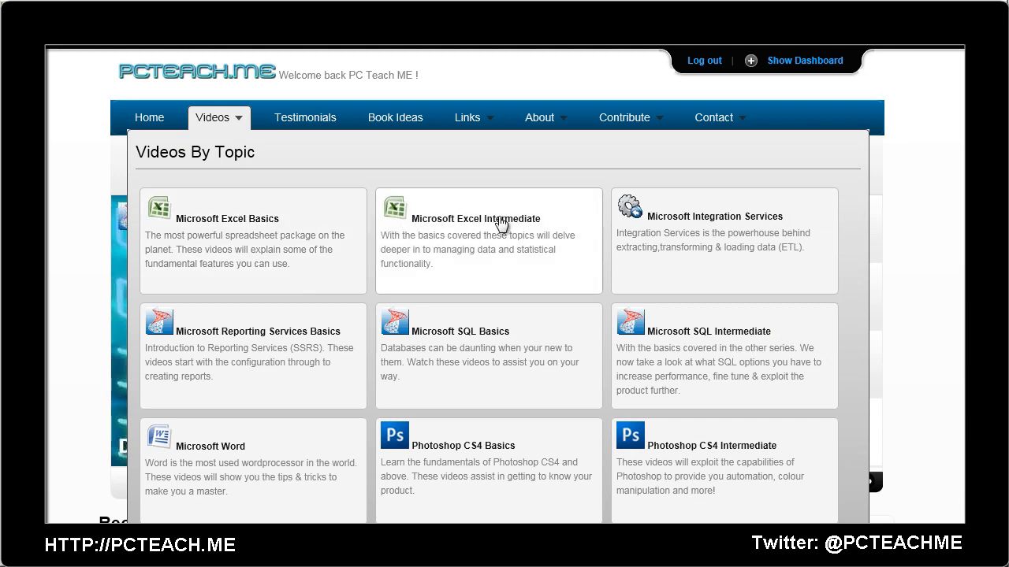
{"action": "mouse_move", "coordinate": [641, 129]}
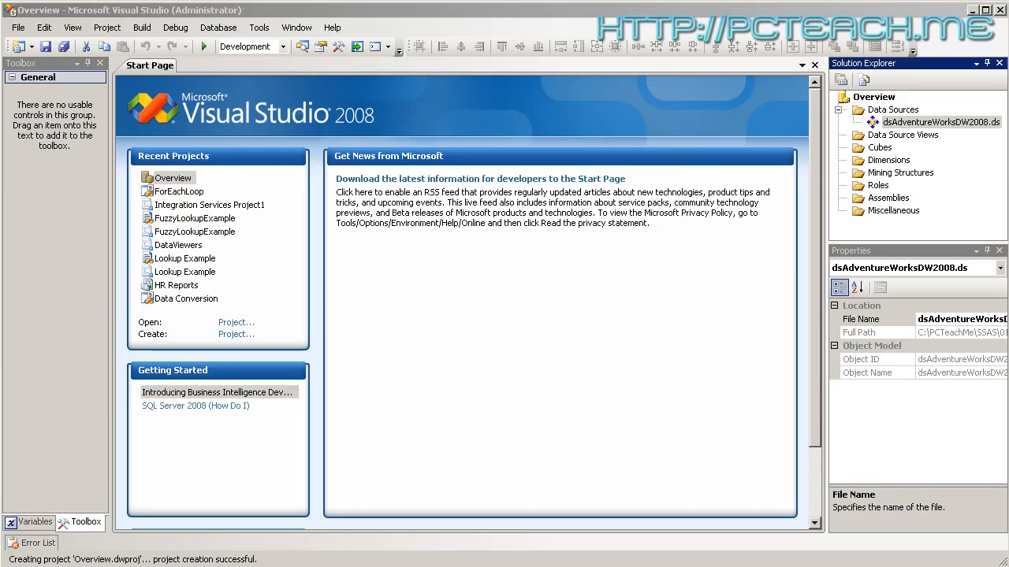
Start a new data source view based on dsAdventureWorksDW2008, continue to the table and view selection, and enlarge the wizard window
{"action": "left_click", "coordinate": [898, 135]}
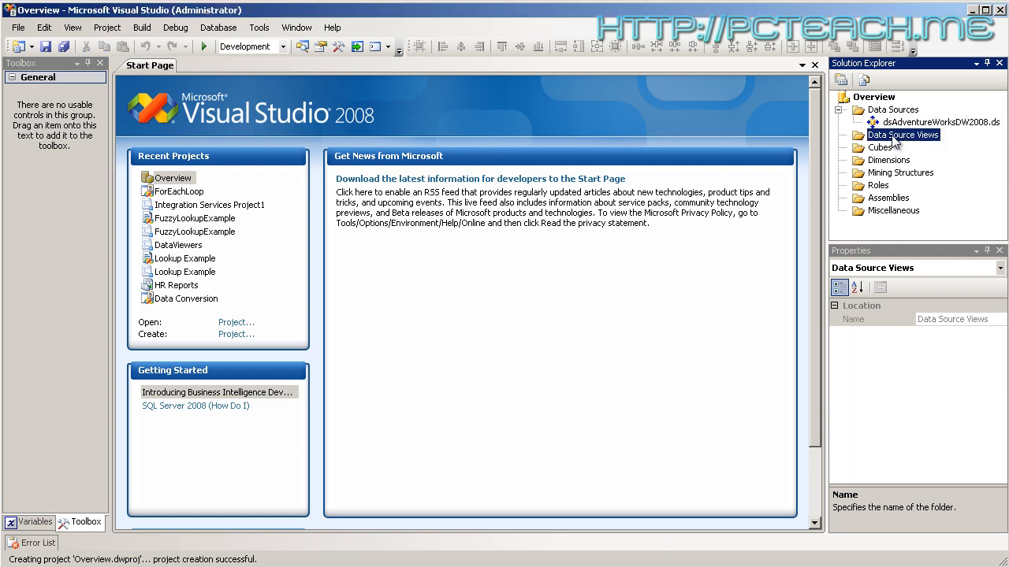
{"action": "right_click", "coordinate": [898, 137]}
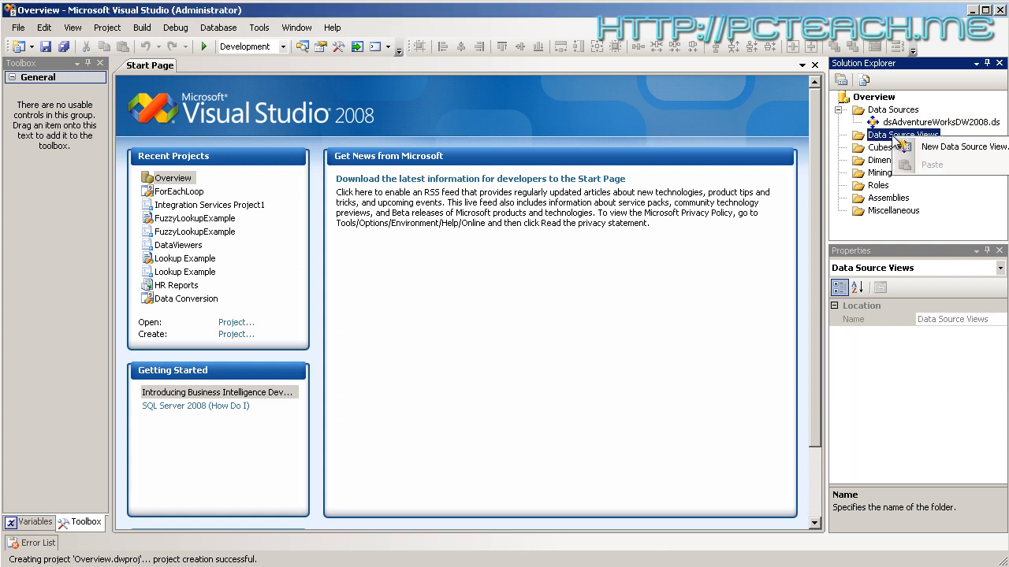
{"action": "left_click", "coordinate": [939, 148]}
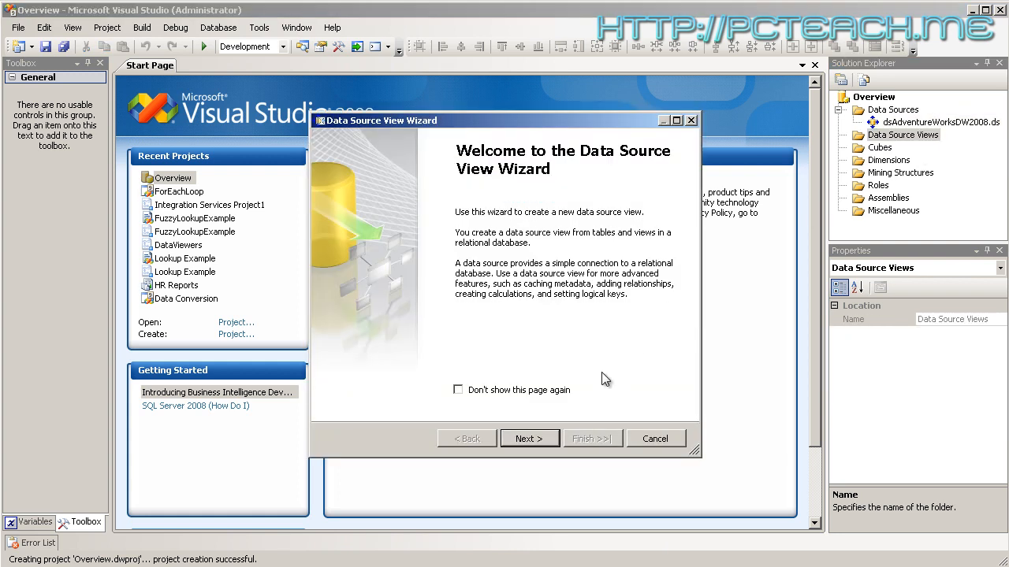
{"action": "left_click", "coordinate": [524, 439]}
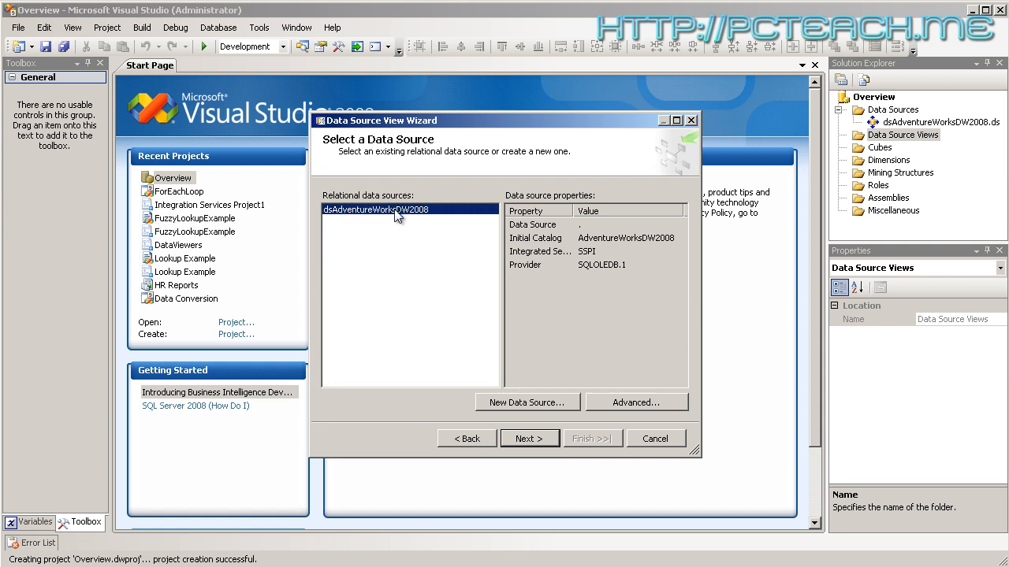
{"action": "left_click", "coordinate": [529, 439]}
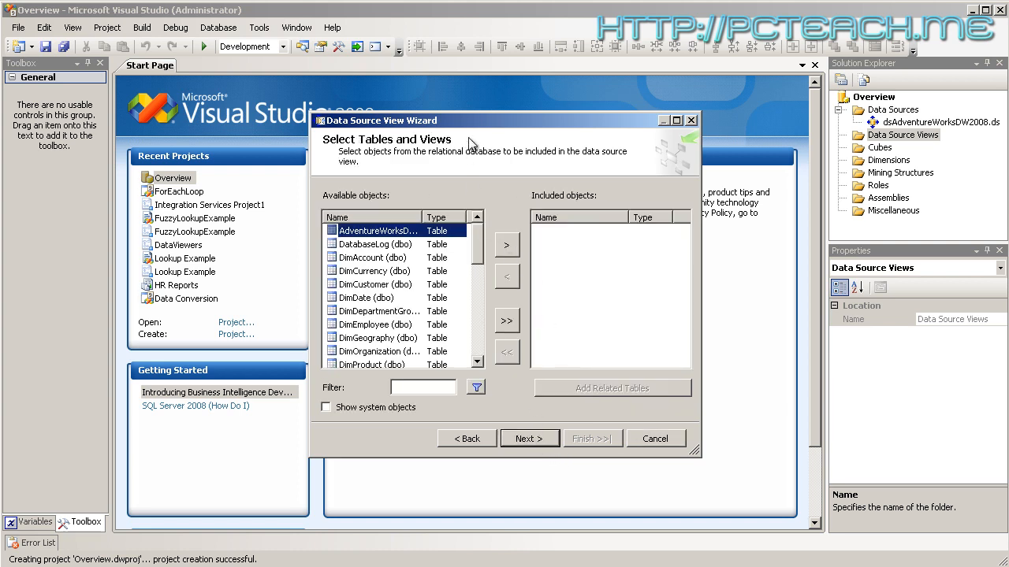
{"action": "left_click_drag", "start_coordinate": [470, 122], "coordinate": [295, 72]}
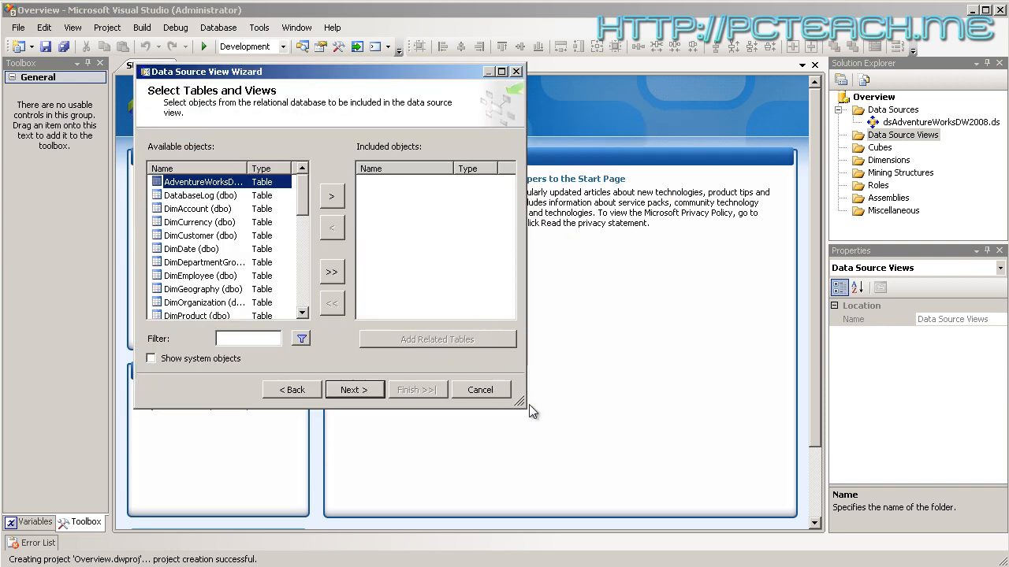
{"action": "left_click_drag", "start_coordinate": [523, 404], "coordinate": [761, 526]}
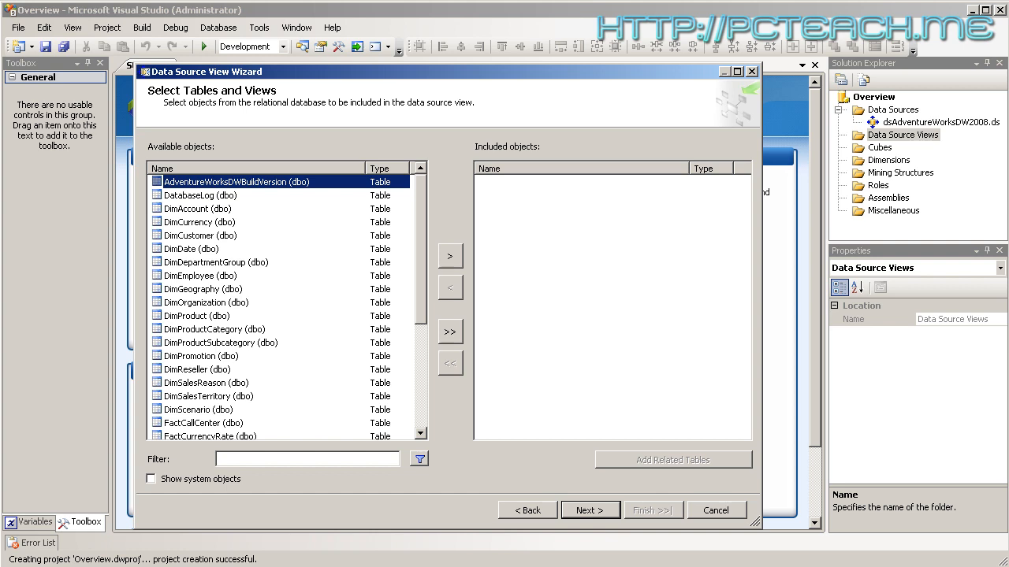
Switch to SQL Server Management Studio and inspect the keys of the dbo.DimDate table in AdventureWorksDW2008
{"action": "key", "text": "alt+Tab"}
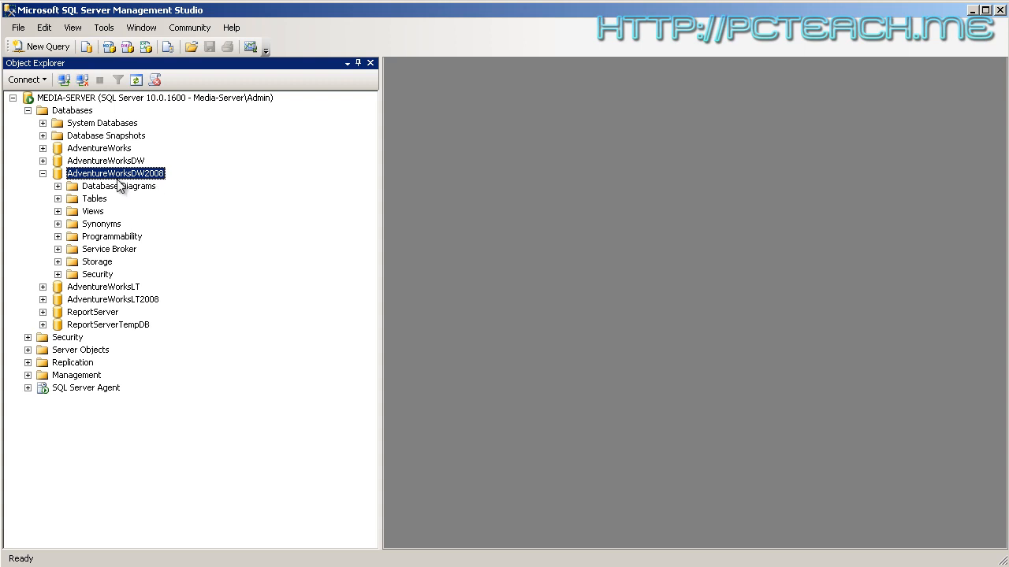
{"action": "left_click", "coordinate": [57, 199]}
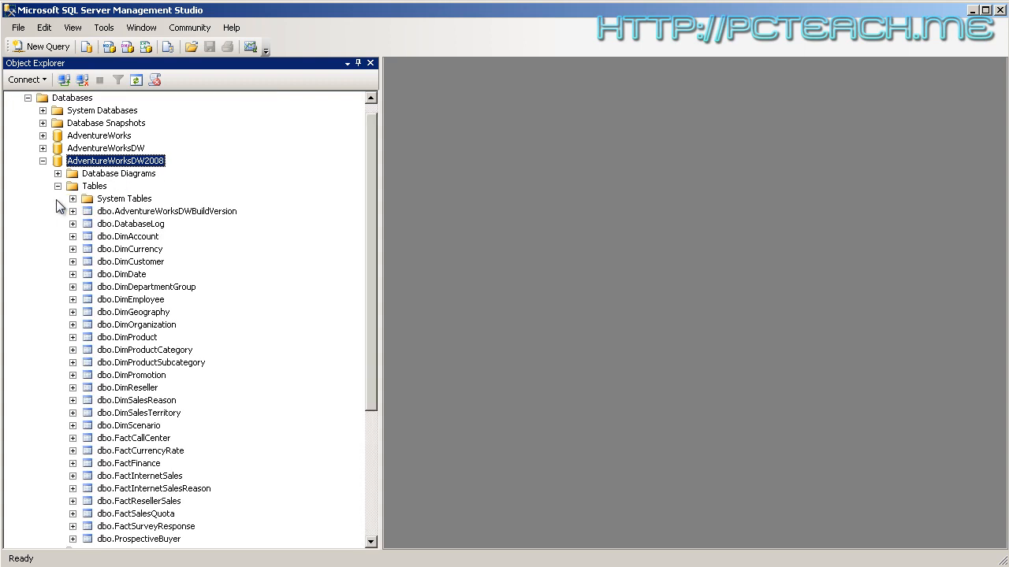
{"action": "left_click", "coordinate": [73, 274]}
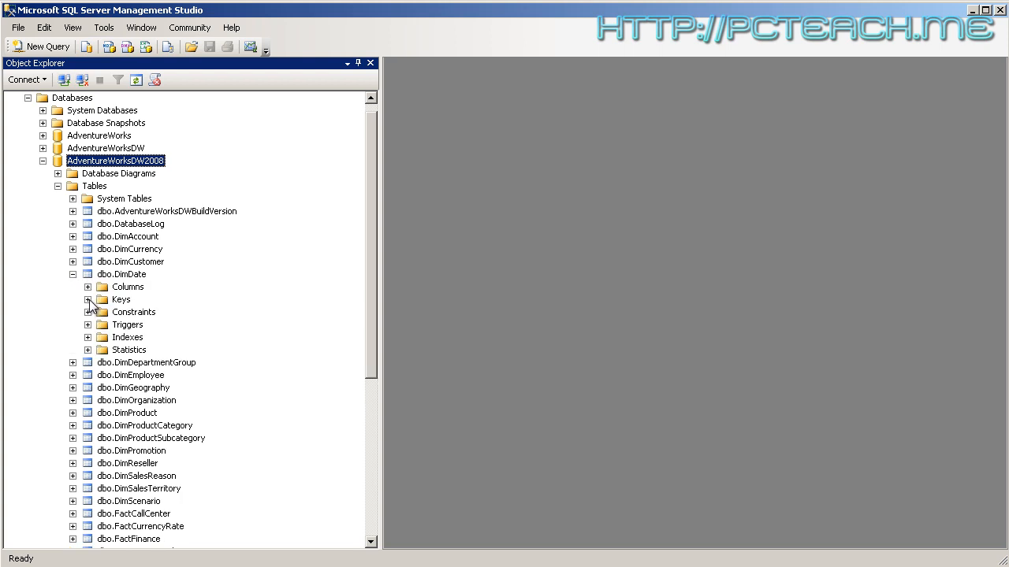
{"action": "left_click", "coordinate": [88, 299]}
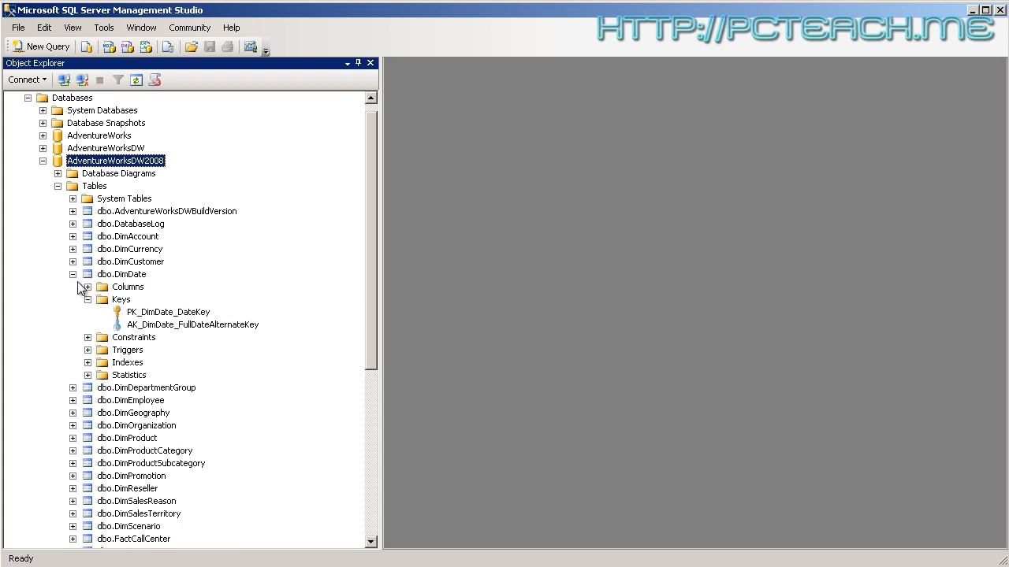
{"action": "left_click", "coordinate": [72, 274]}
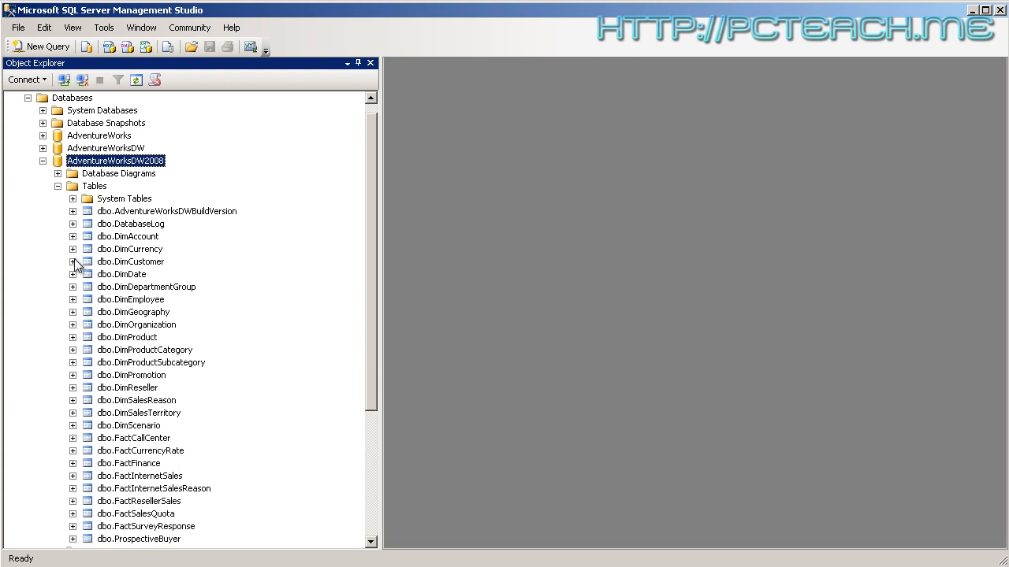
Create the diagramming support objects for AdventureWorksDW2008 and start a new database diagram
{"action": "left_click", "coordinate": [76, 175]}
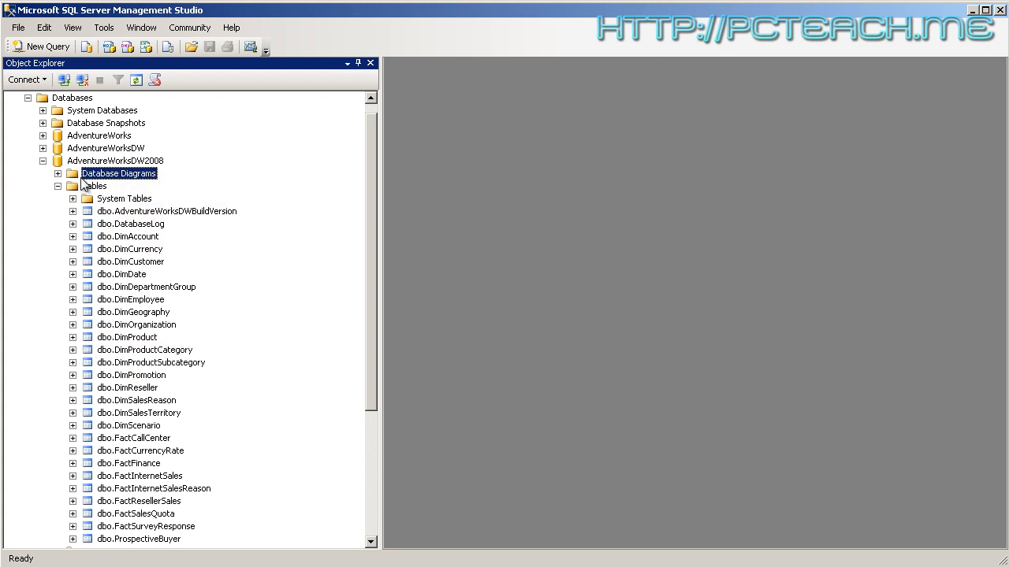
{"action": "right_click", "coordinate": [82, 176]}
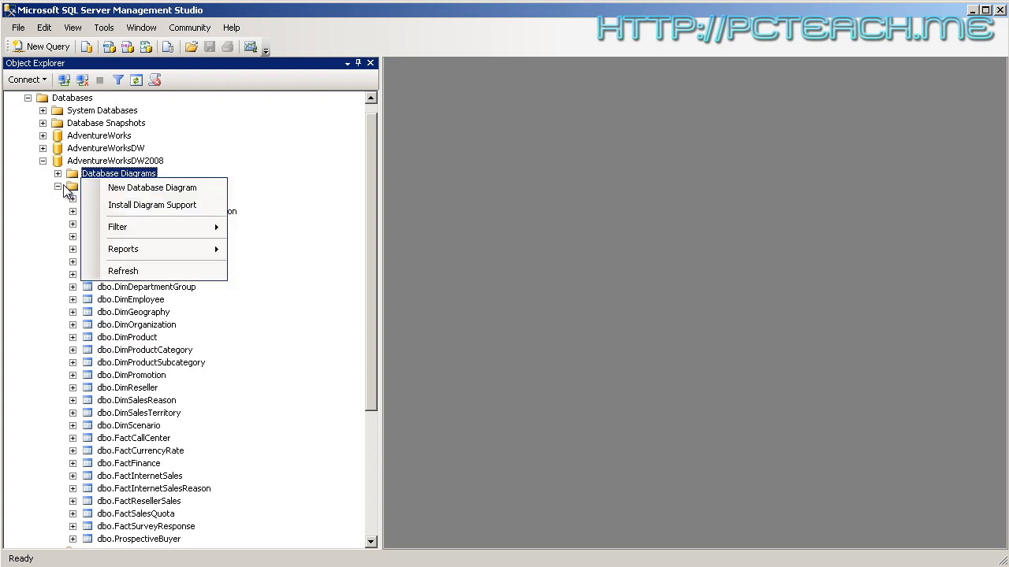
{"action": "left_click", "coordinate": [58, 175]}
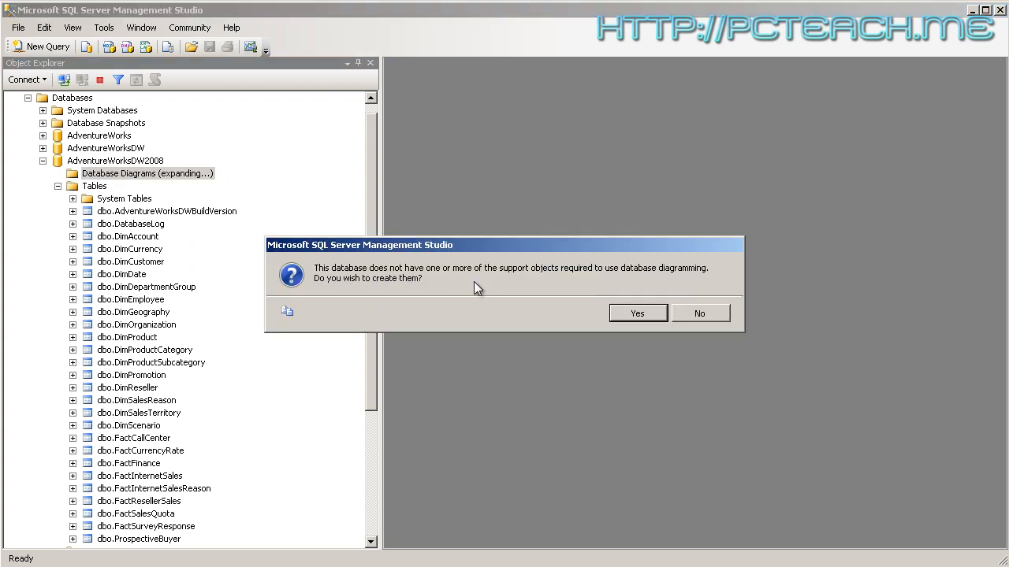
{"action": "left_click", "coordinate": [623, 314]}
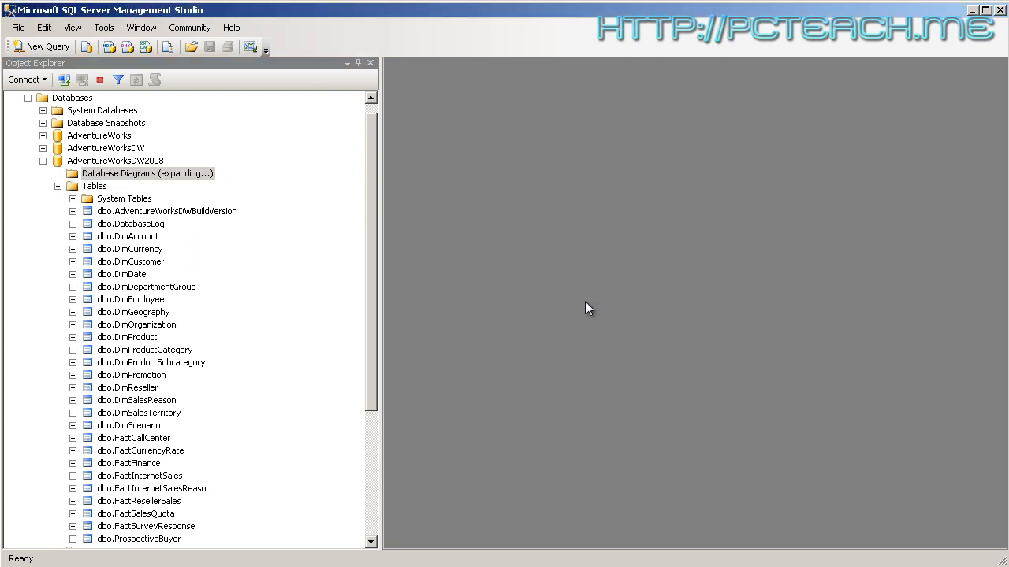
{"action": "right_click", "coordinate": [142, 174]}
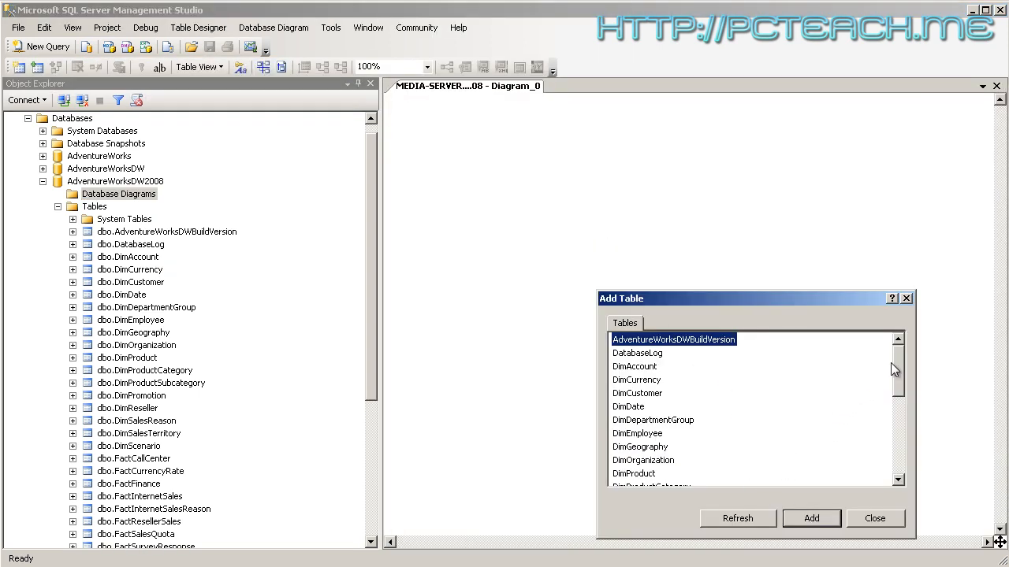
Add the DimCustomer, DimReseller and FactInternetSales tables to the diagram and move DimReseller away from its original spot
{"action": "left_click", "coordinate": [638, 393]}
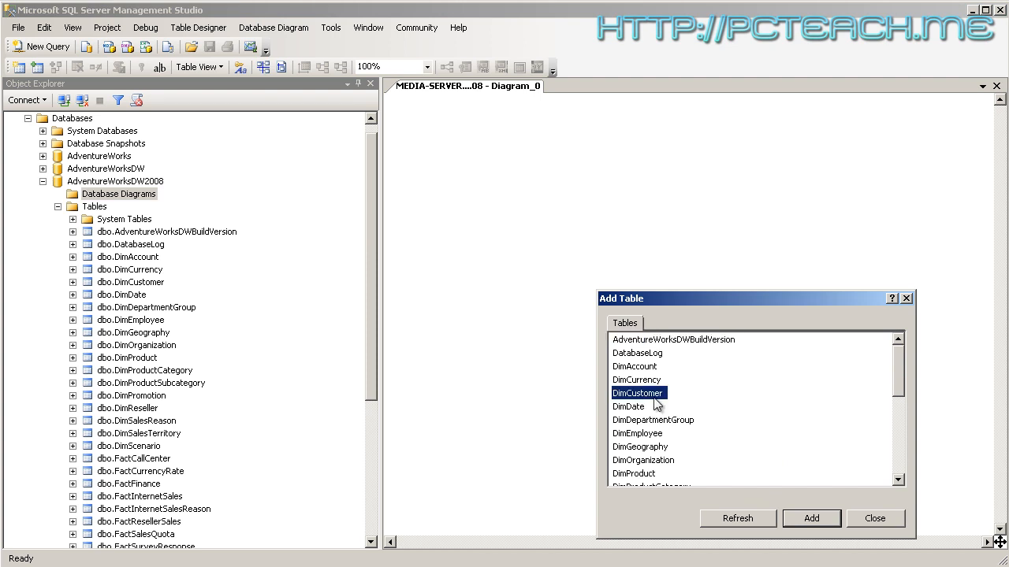
{"action": "left_click", "coordinate": [805, 520]}
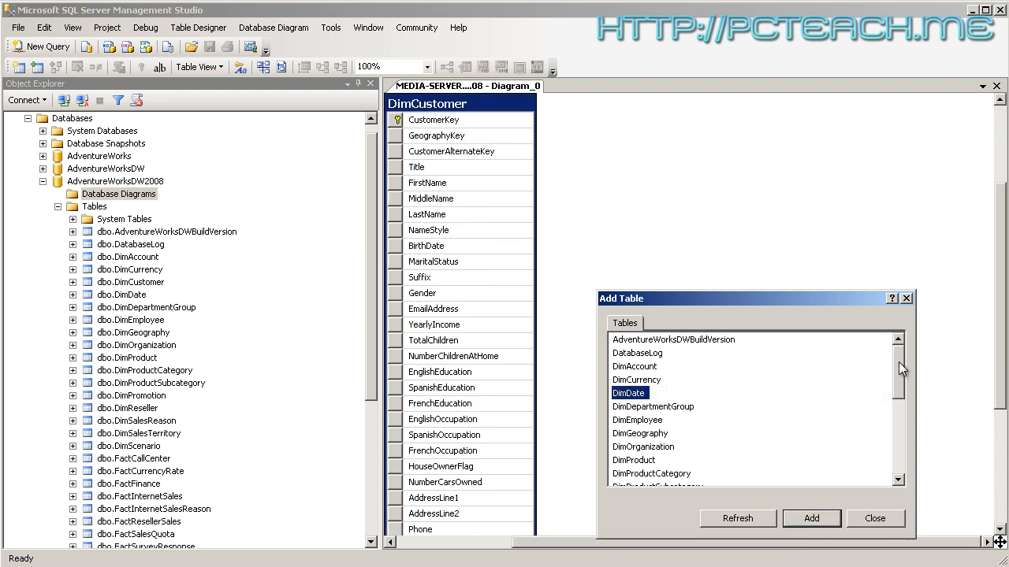
{"action": "left_click_drag", "start_coordinate": [899, 362], "coordinate": [904, 414]}
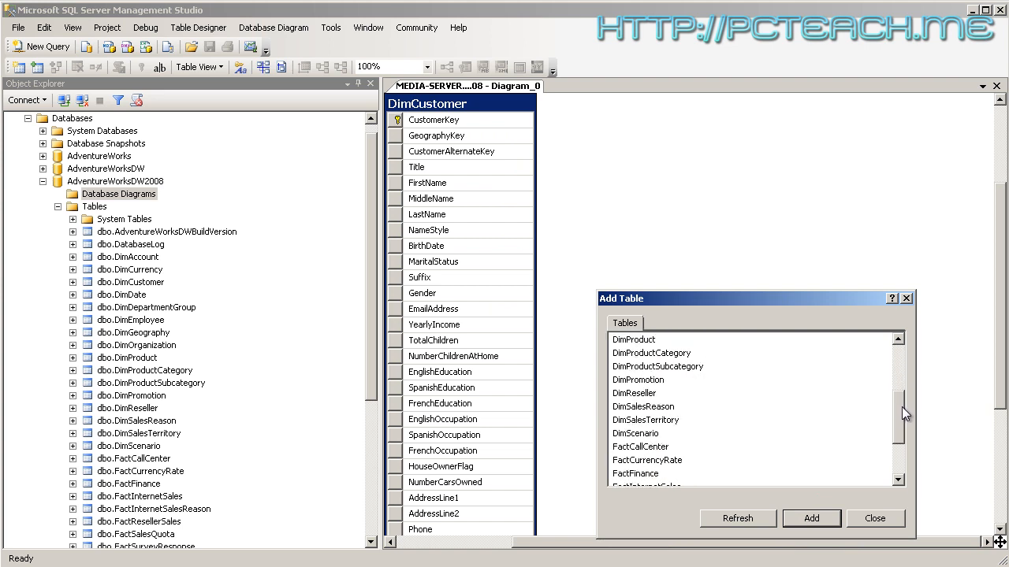
{"action": "left_click", "coordinate": [651, 394]}
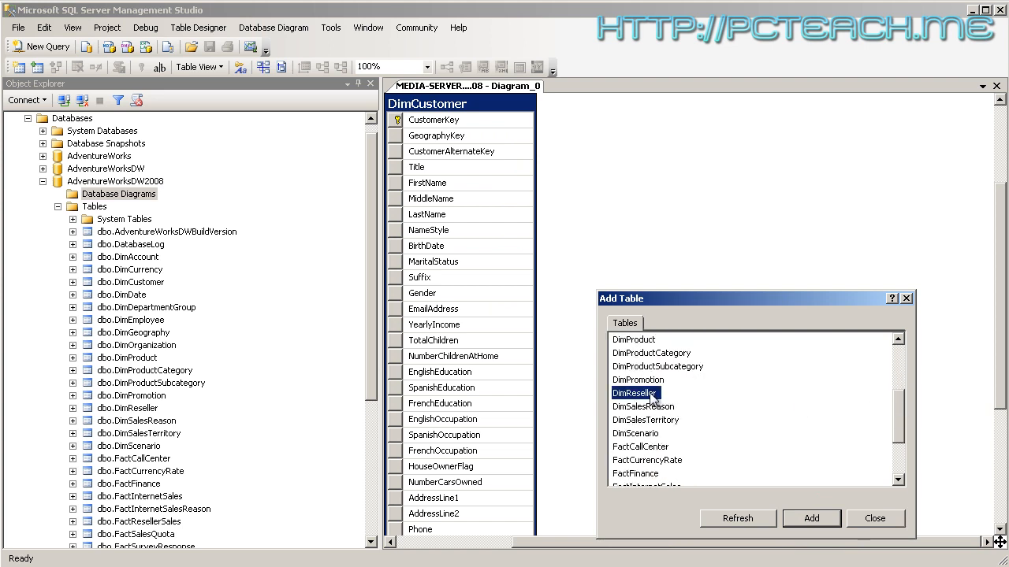
{"action": "left_click", "coordinate": [810, 522]}
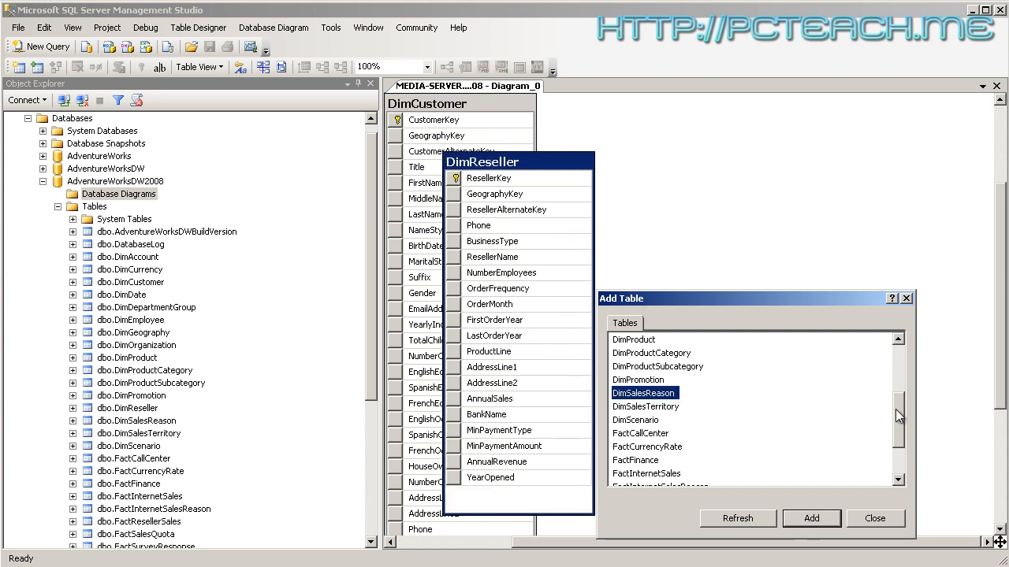
{"action": "left_click_drag", "start_coordinate": [896, 409], "coordinate": [897, 443]}
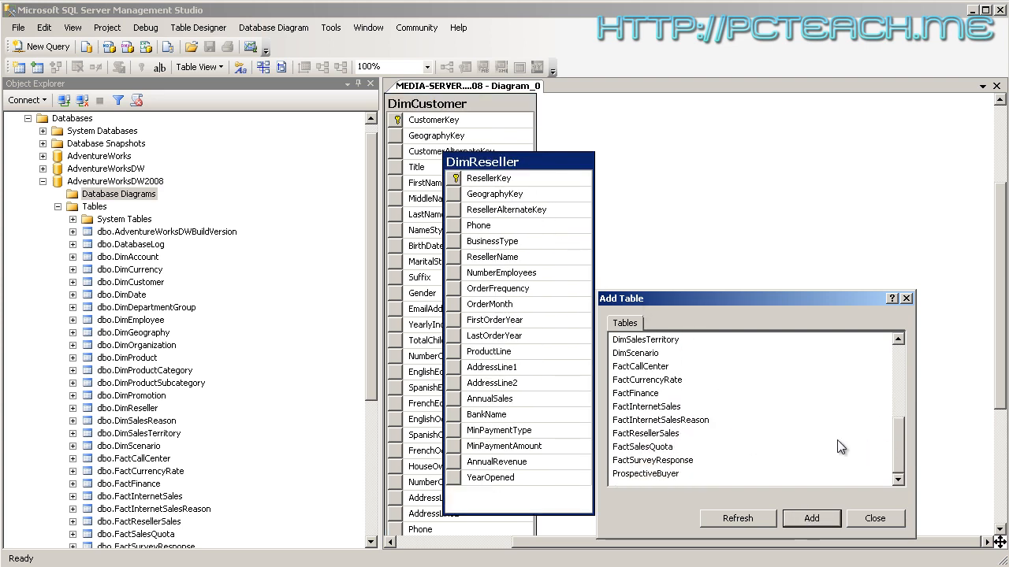
{"action": "left_click", "coordinate": [670, 407]}
{"action": "left_click", "coordinate": [801, 520]}
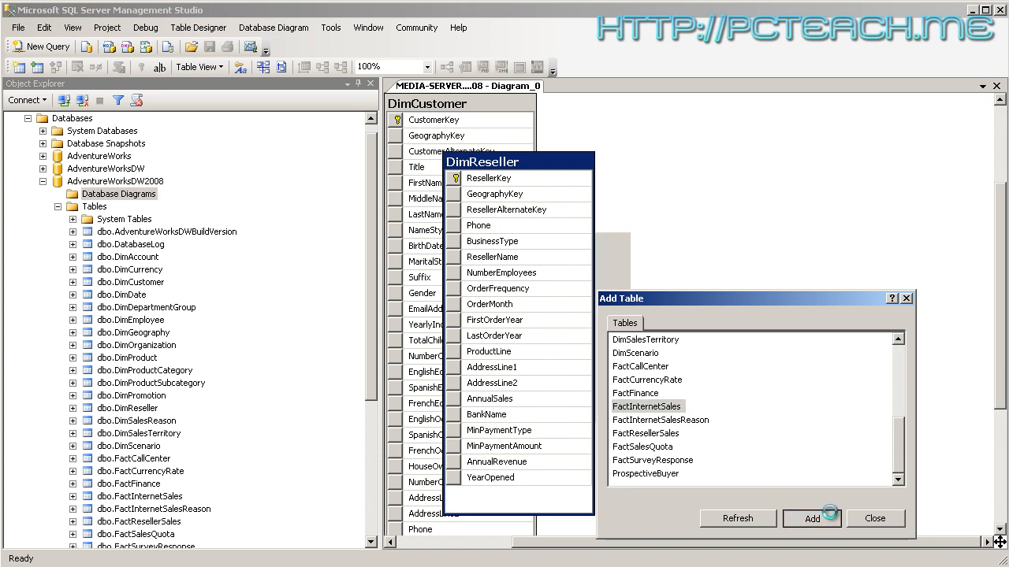
{"action": "left_click", "coordinate": [873, 519]}
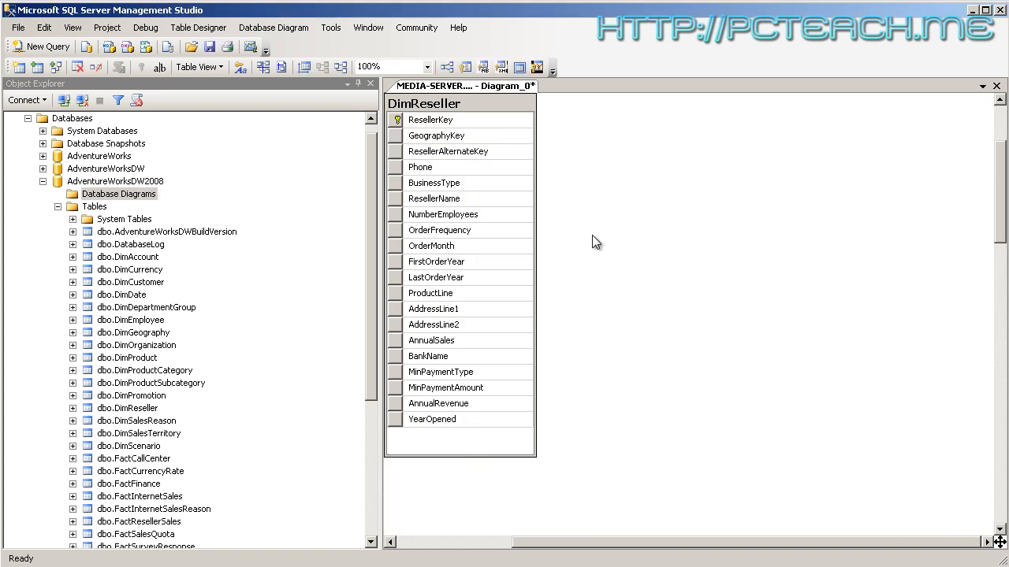
{"action": "left_click_drag", "start_coordinate": [451, 110], "coordinate": [707, 159]}
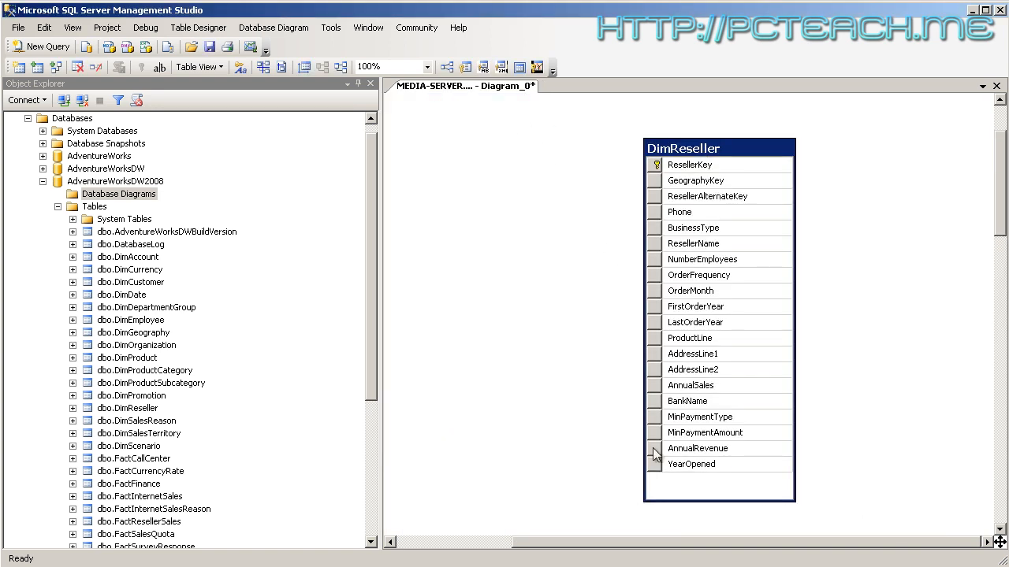
Examine the relationship between the DimCustomer and FactInternetSales tables in the diagram without deleting it
{"action": "left_click", "coordinate": [999, 540]}
{"action": "left_click_drag", "start_coordinate": [1000, 537], "coordinate": [990, 555]}
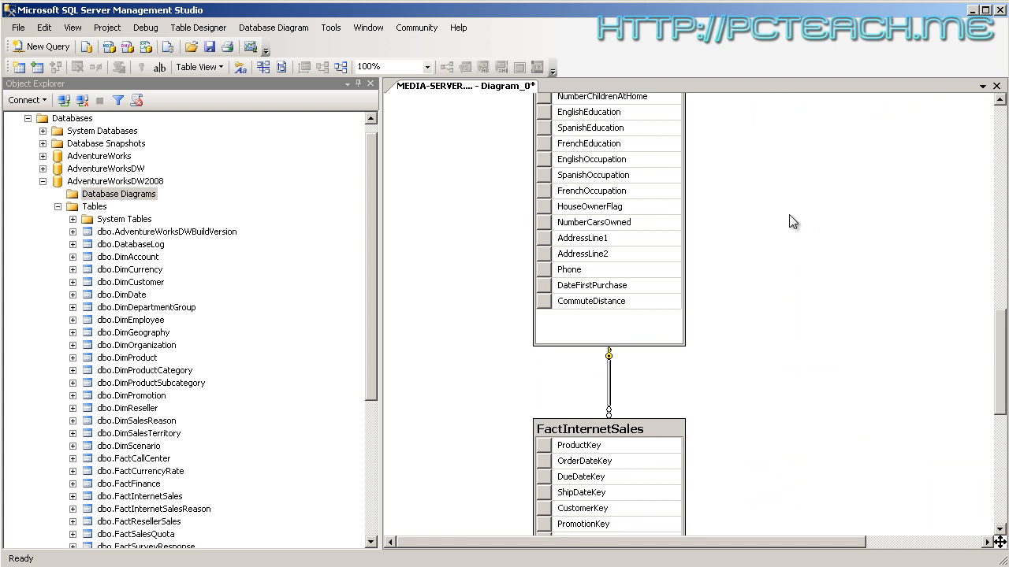
{"action": "scroll", "coordinate": [789, 214], "scroll_direction": "down", "scroll_amount": 2}
{"action": "scroll", "coordinate": [789, 214], "scroll_direction": "up", "scroll_amount": 2}
{"action": "scroll", "coordinate": [789, 217], "scroll_direction": "down", "scroll_amount": 2}
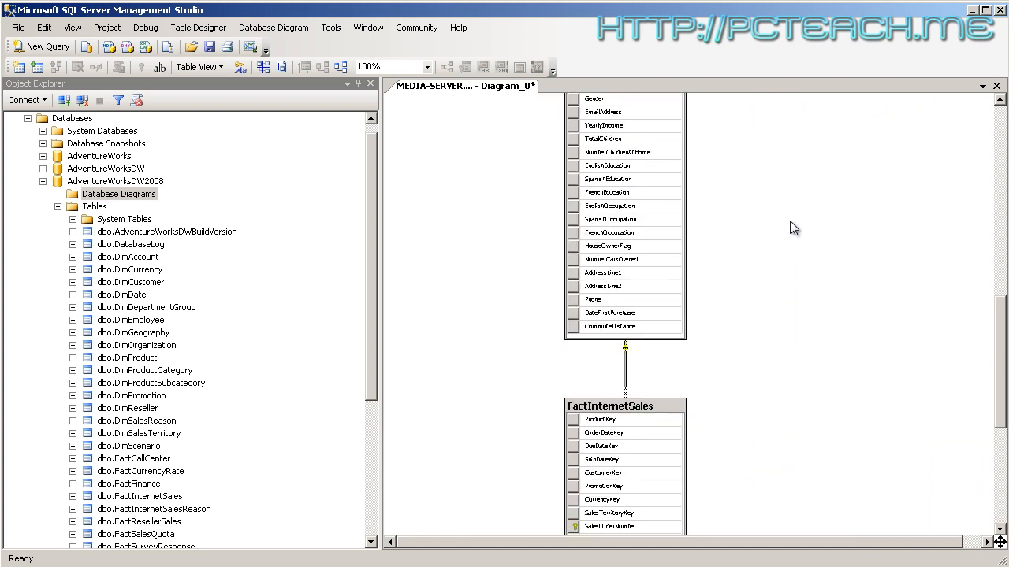
{"action": "scroll", "coordinate": [789, 229], "scroll_direction": "down", "scroll_amount": 1}
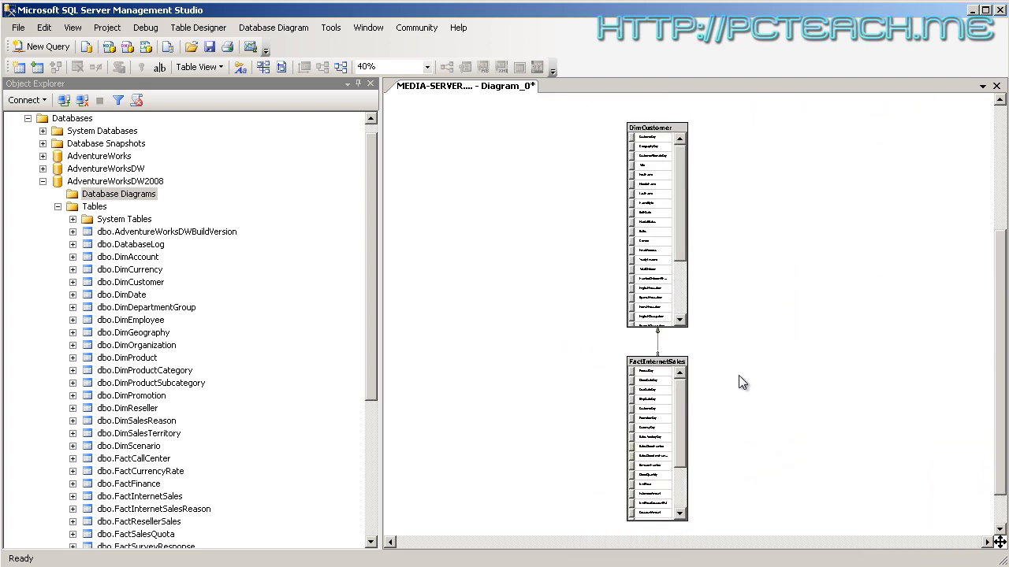
{"action": "scroll", "coordinate": [795, 314], "scroll_direction": "up", "scroll_amount": 1}
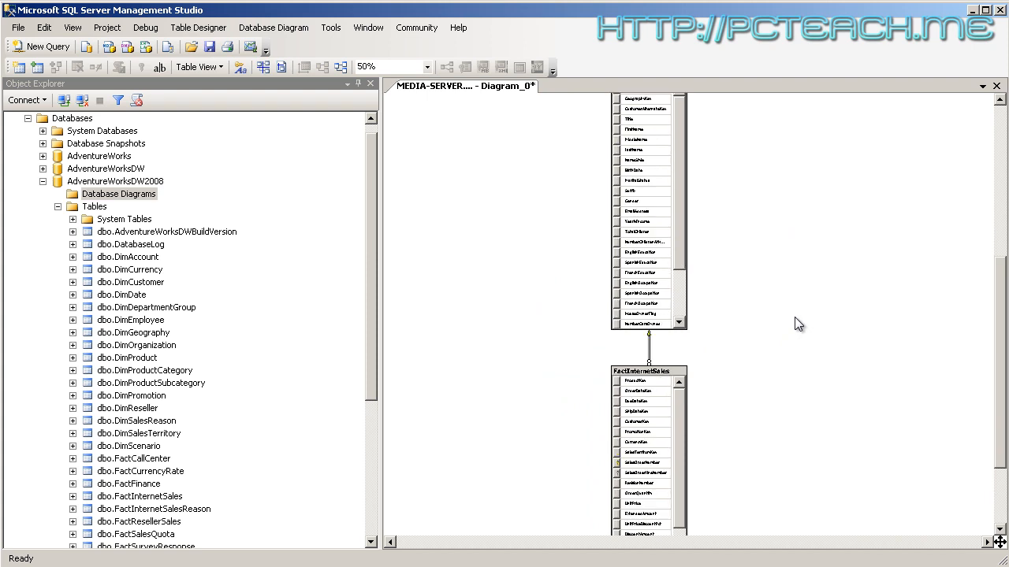
{"action": "scroll", "coordinate": [922, 337], "scroll_direction": "up", "scroll_amount": 1}
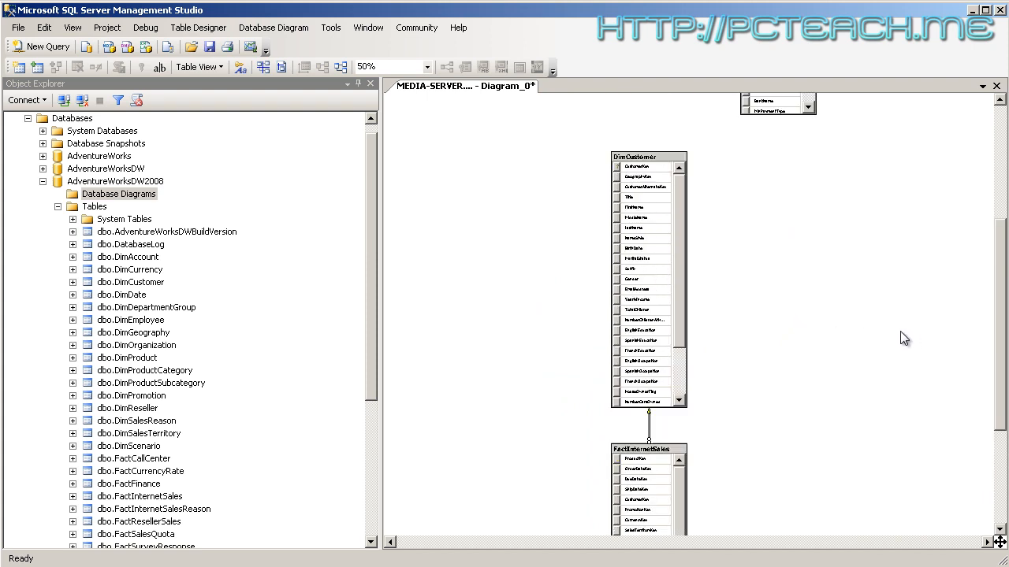
{"action": "left_click", "coordinate": [649, 424]}
{"action": "right_click", "coordinate": [648, 424]}
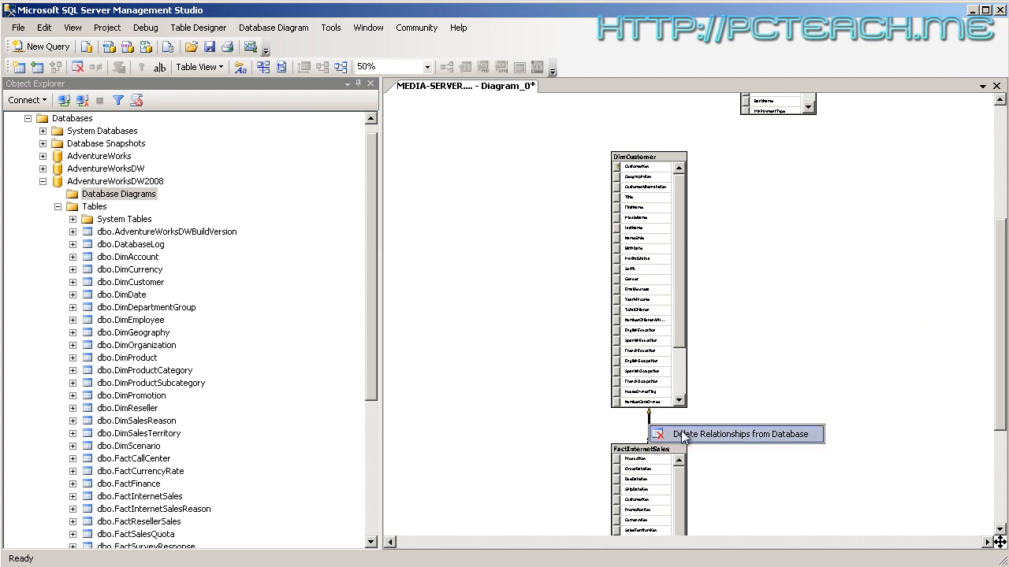
{"action": "left_click", "coordinate": [812, 343]}
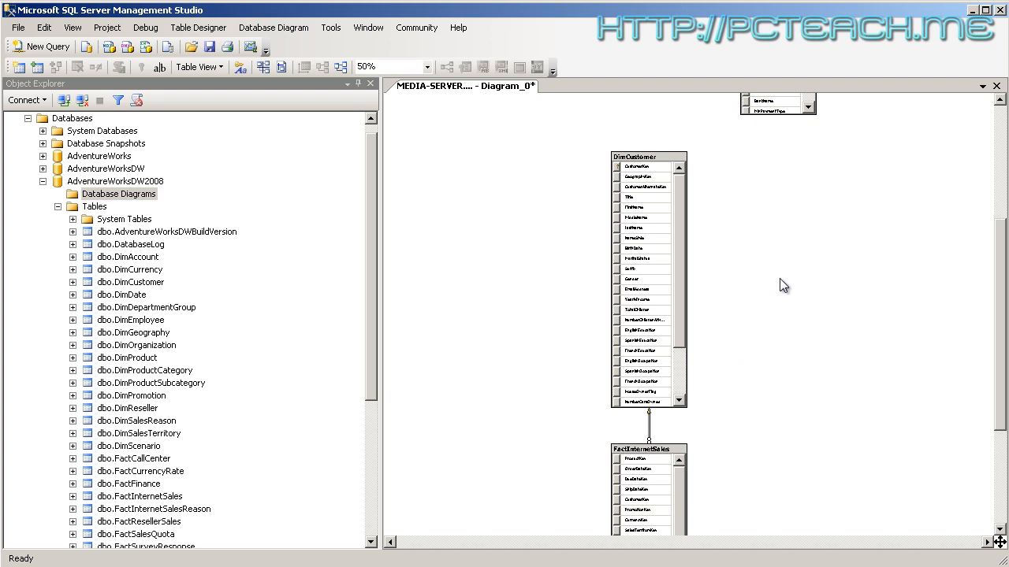
Look over the tables in the database diagram at 100% zoom and close the diagram without saving it
{"action": "scroll", "coordinate": [779, 309], "scroll_direction": "up", "scroll_amount": 2}
{"action": "scroll", "coordinate": [780, 321], "scroll_direction": "up", "scroll_amount": 5}
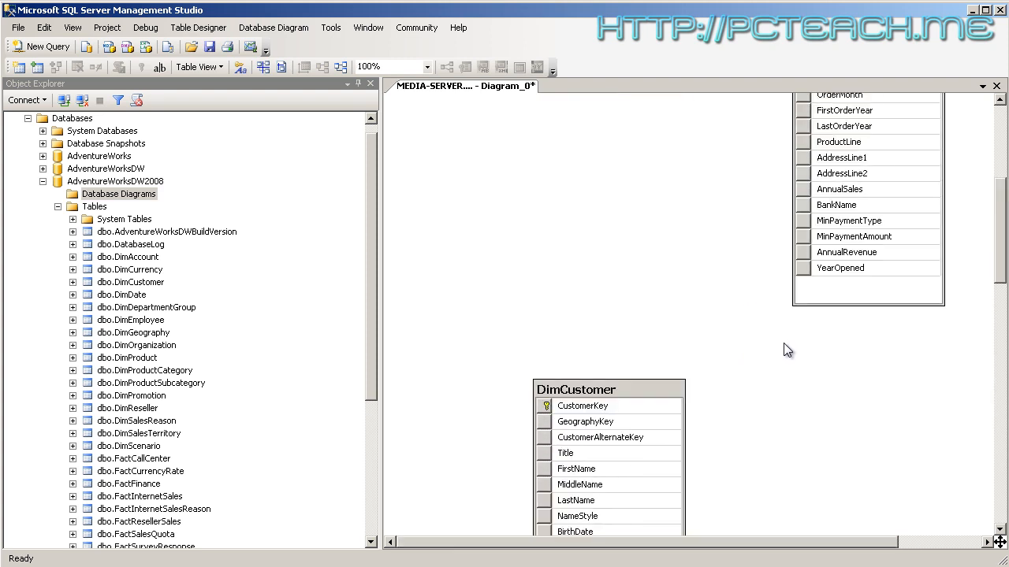
{"action": "scroll", "coordinate": [783, 343], "scroll_direction": "down", "scroll_amount": 10}
{"action": "scroll", "coordinate": [783, 343], "scroll_direction": "up", "scroll_amount": 4}
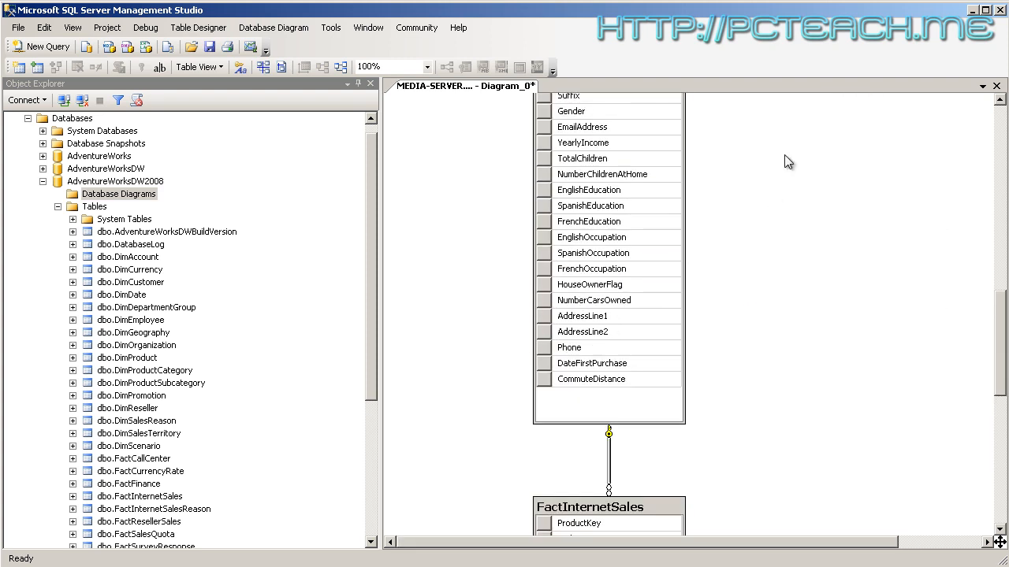
{"action": "left_click", "coordinate": [996, 86]}
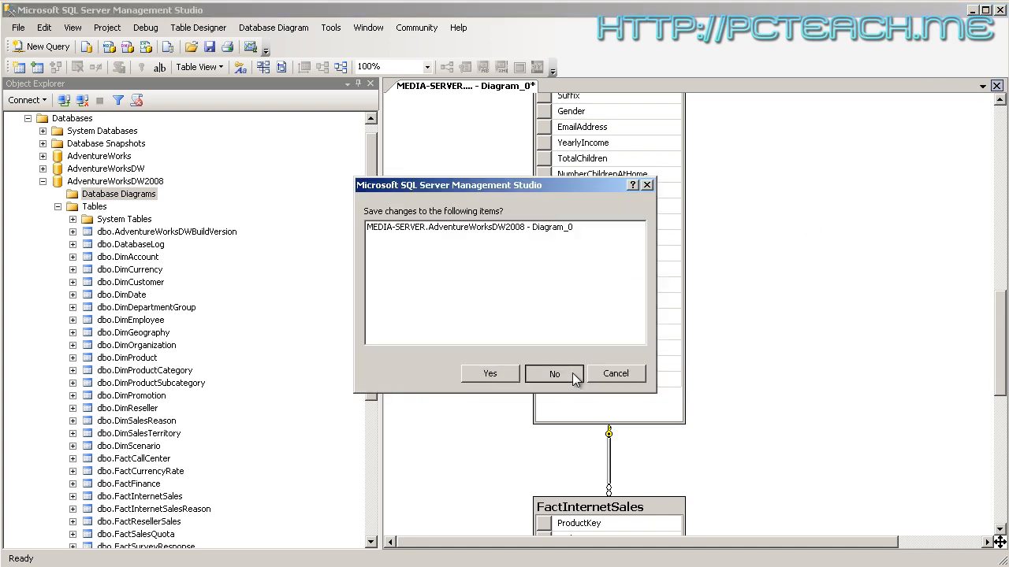
{"action": "left_click", "coordinate": [554, 373]}
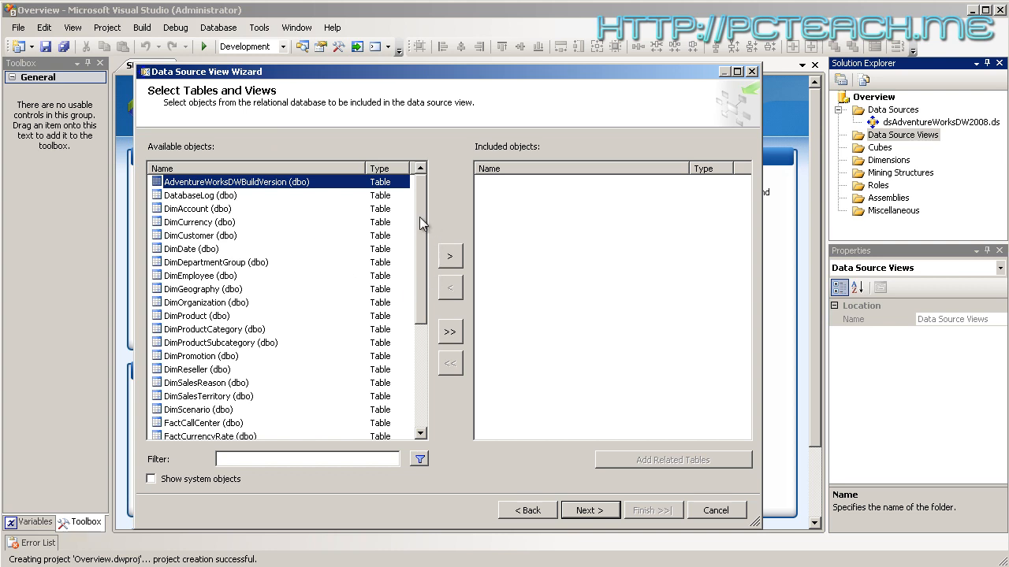
In the Data Source View Wizard in Visual Studio, include DimCustomer and add its related tables
{"action": "left_click", "coordinate": [180, 237]}
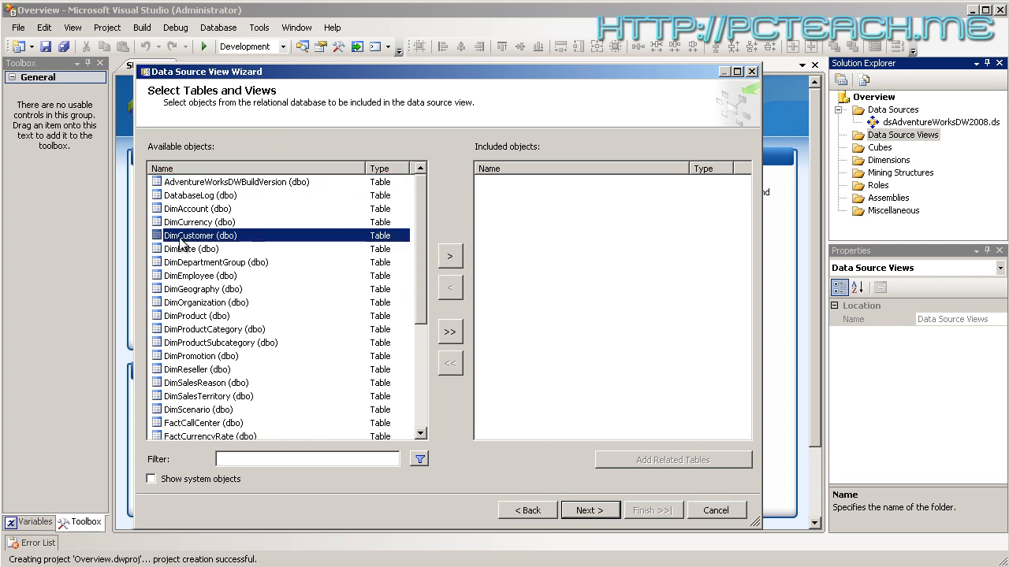
{"action": "left_click", "coordinate": [453, 256]}
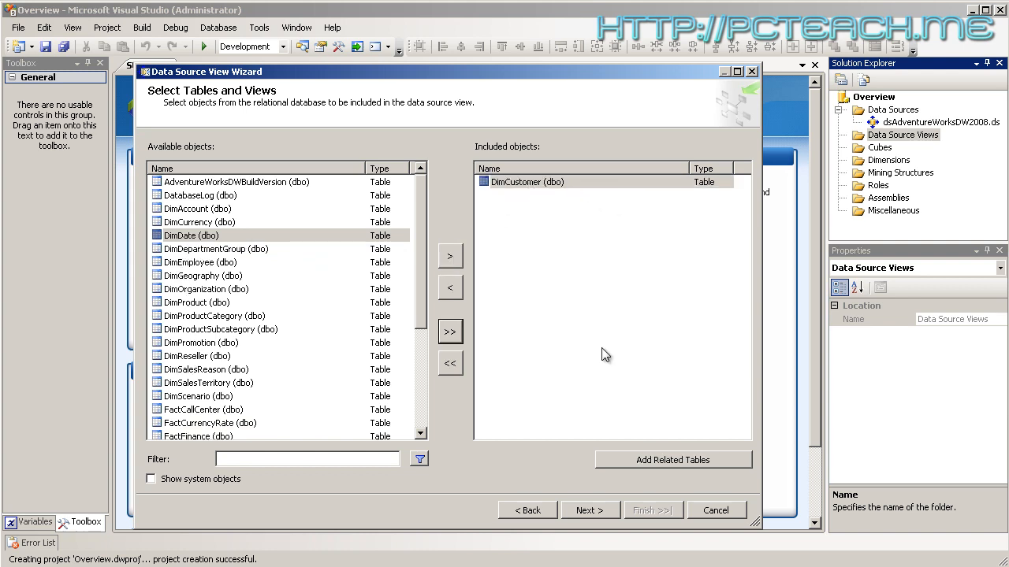
{"action": "left_click", "coordinate": [665, 459]}
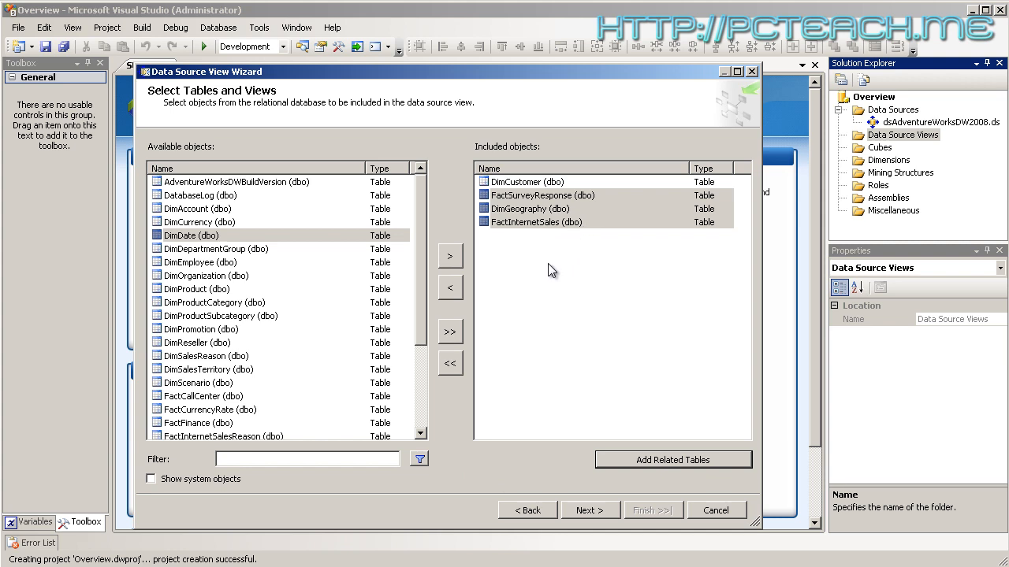
Remove FactSurveyResponse and DimGeography from the included objects, and add DimGeography back
{"action": "left_click", "coordinate": [524, 199]}
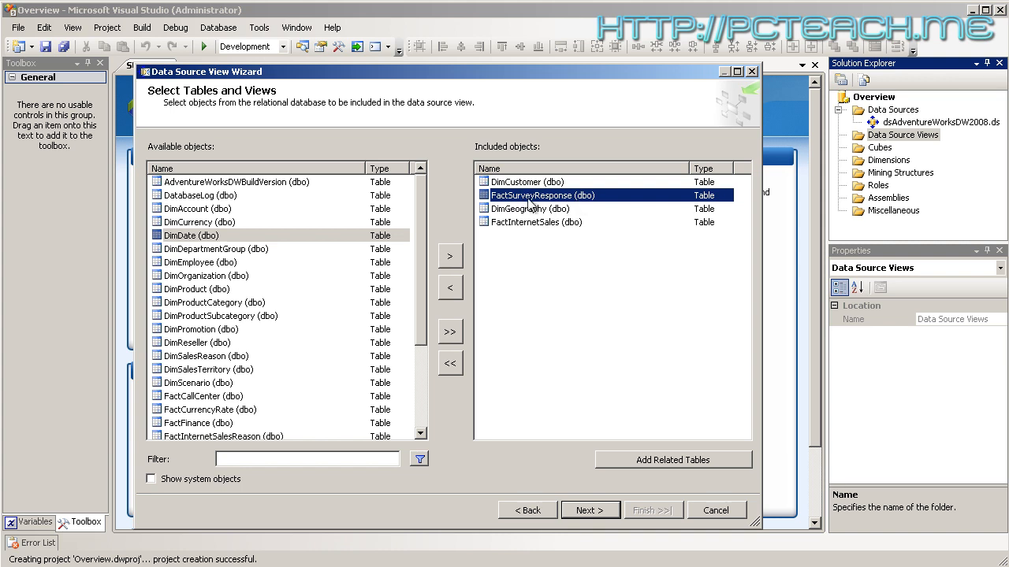
{"action": "left_click", "coordinate": [538, 224]}
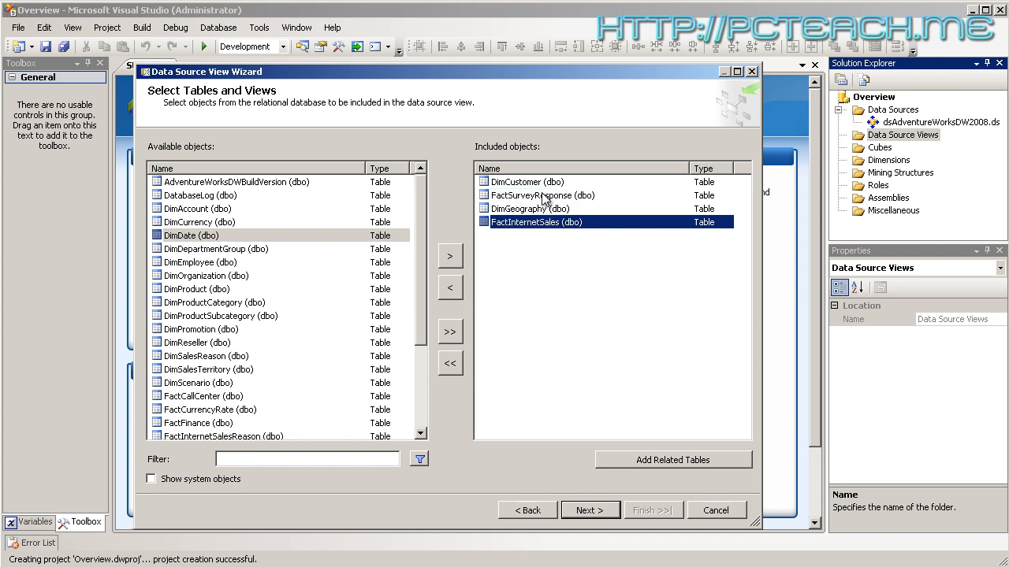
{"action": "left_click", "coordinate": [546, 198]}
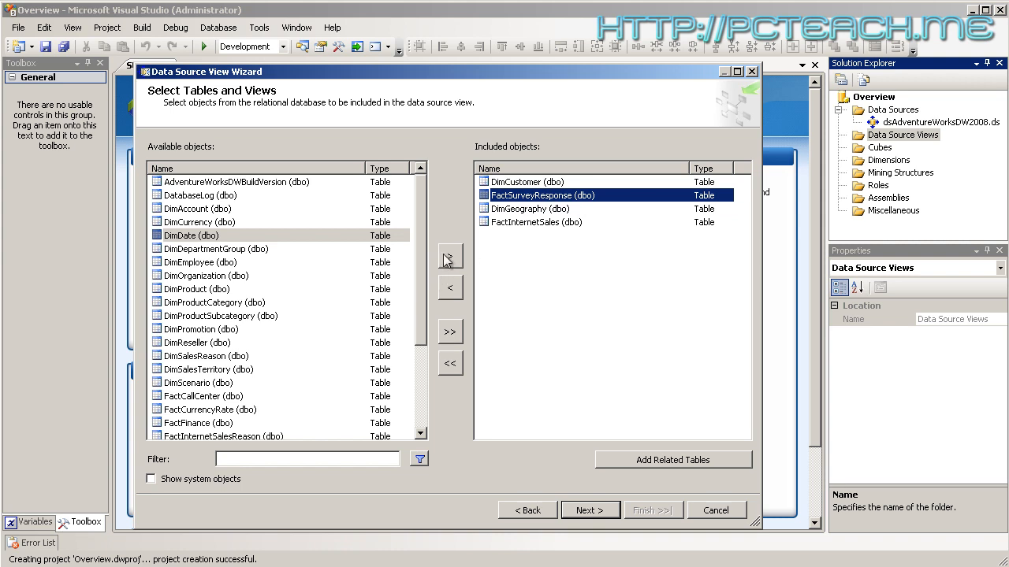
{"action": "left_click", "coordinate": [450, 288]}
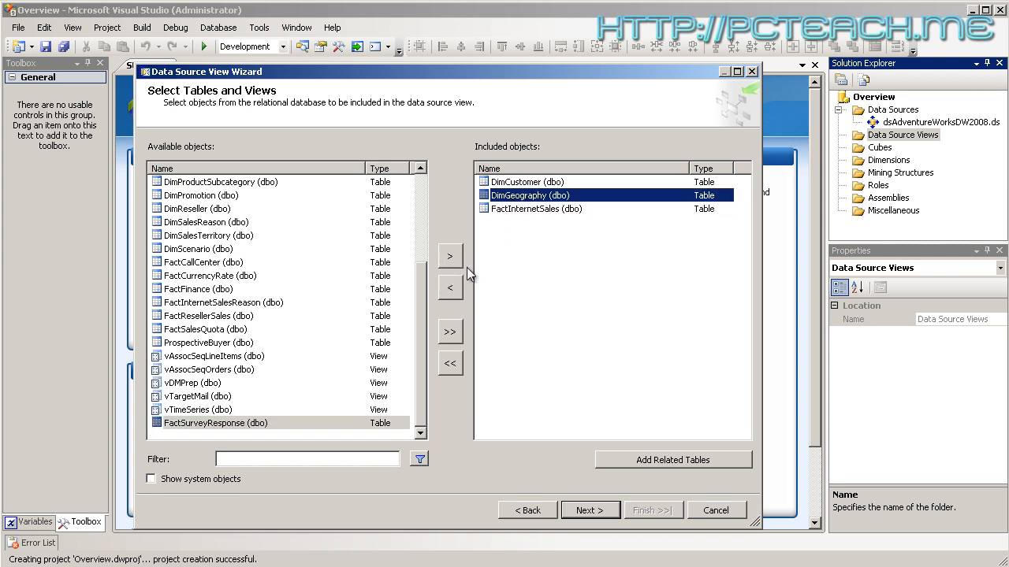
{"action": "left_click", "coordinate": [456, 293]}
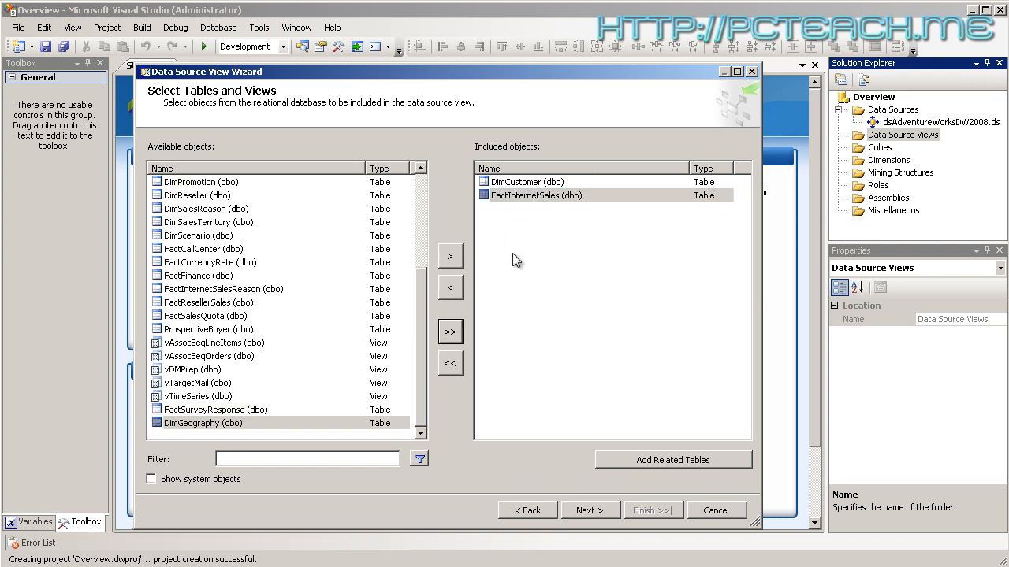
{"action": "mouse_move", "coordinate": [422, 326]}
{"action": "left_mouse_down"}
{"action": "mouse_move", "coordinate": [424, 314]}
{"action": "mouse_move", "coordinate": [424, 328]}
{"action": "left_mouse_up"}
{"action": "left_click", "coordinate": [449, 265]}
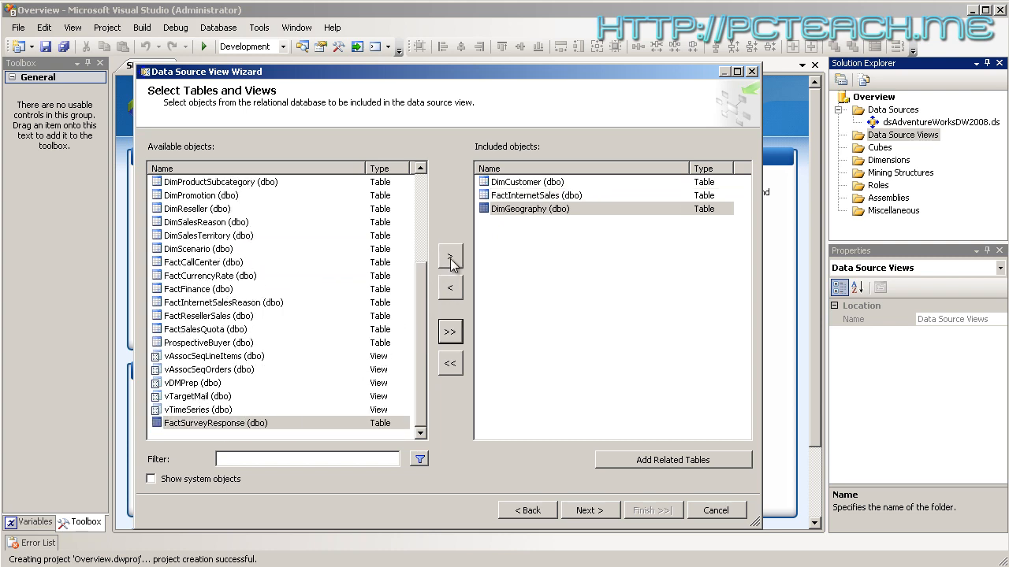
Name the data source view dsvAdventureWorksDW2008 and finish the wizard
{"action": "left_click", "coordinate": [594, 513]}
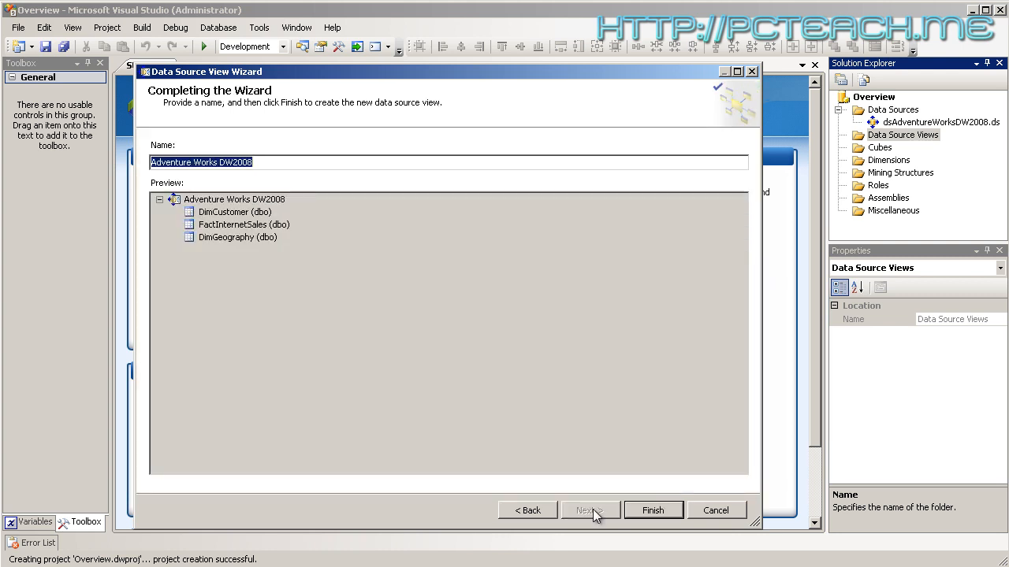
{"action": "left_click", "coordinate": [284, 161]}
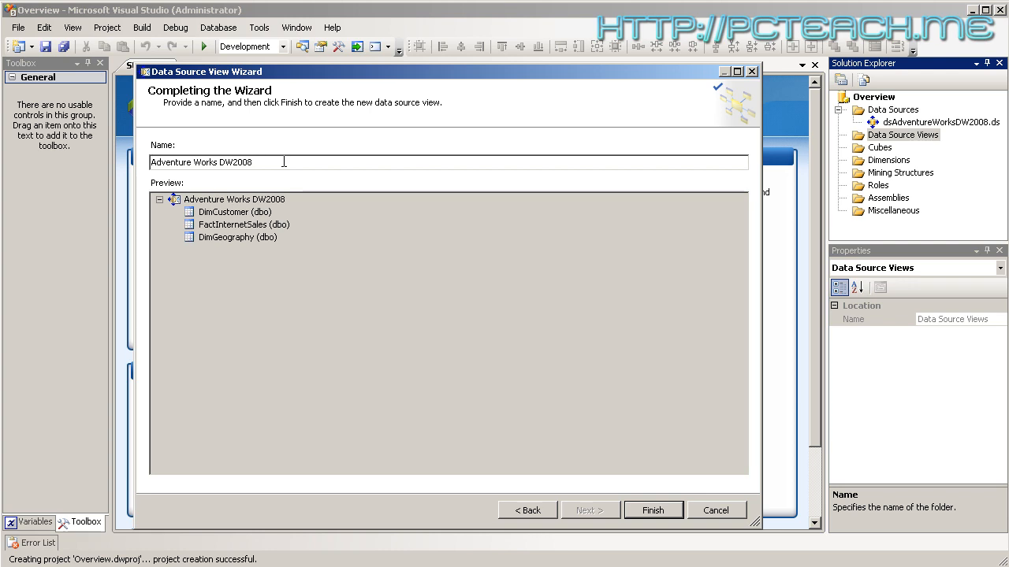
{"action": "type", "text": "dsv"}
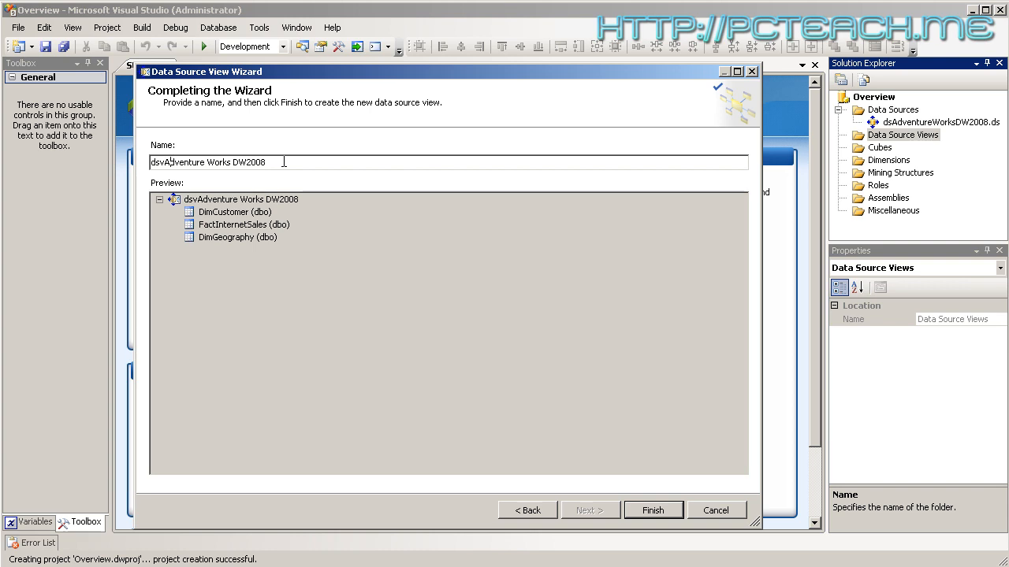
{"action": "key", "text": "Delete"}
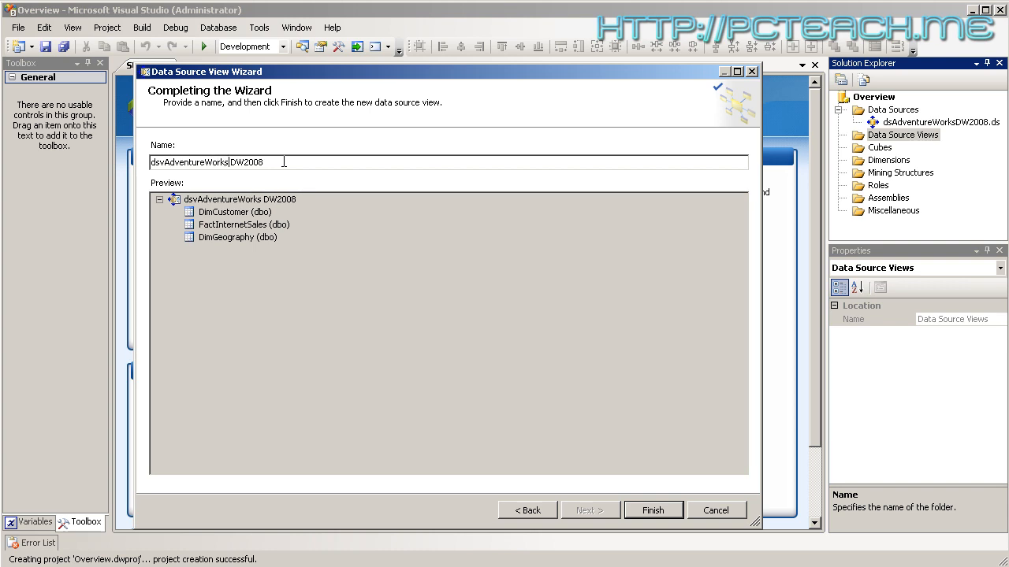
{"action": "key", "text": "Delete"}
{"action": "left_click", "coordinate": [662, 510]}
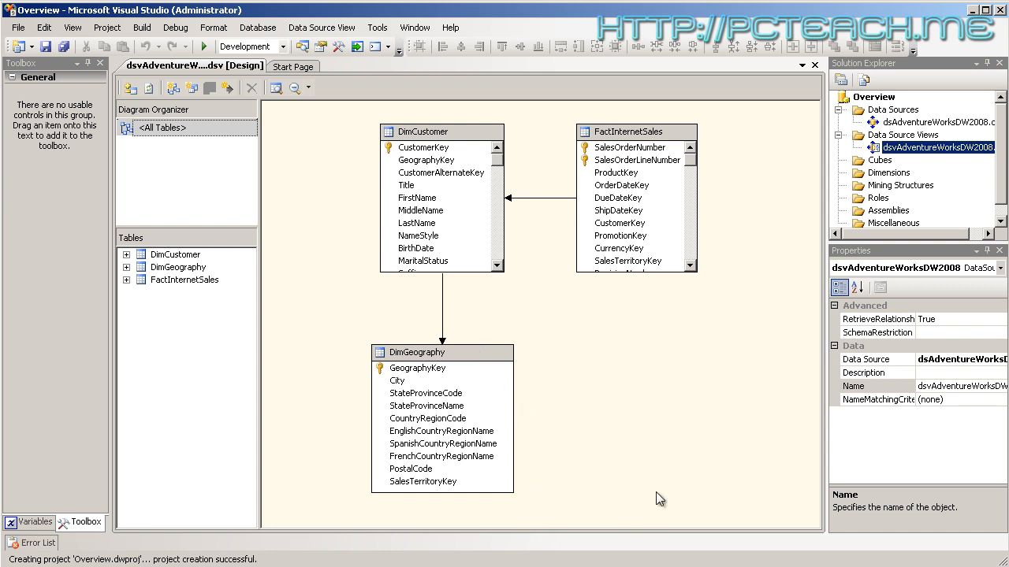
Add the DimDate table to the data source view
{"action": "right_click", "coordinate": [569, 368]}
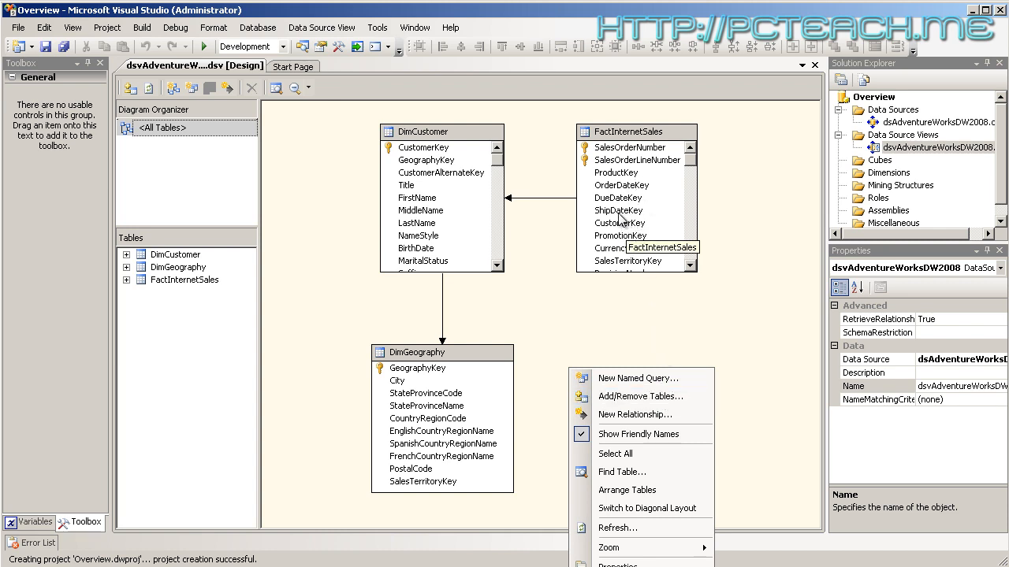
{"action": "left_click", "coordinate": [650, 399]}
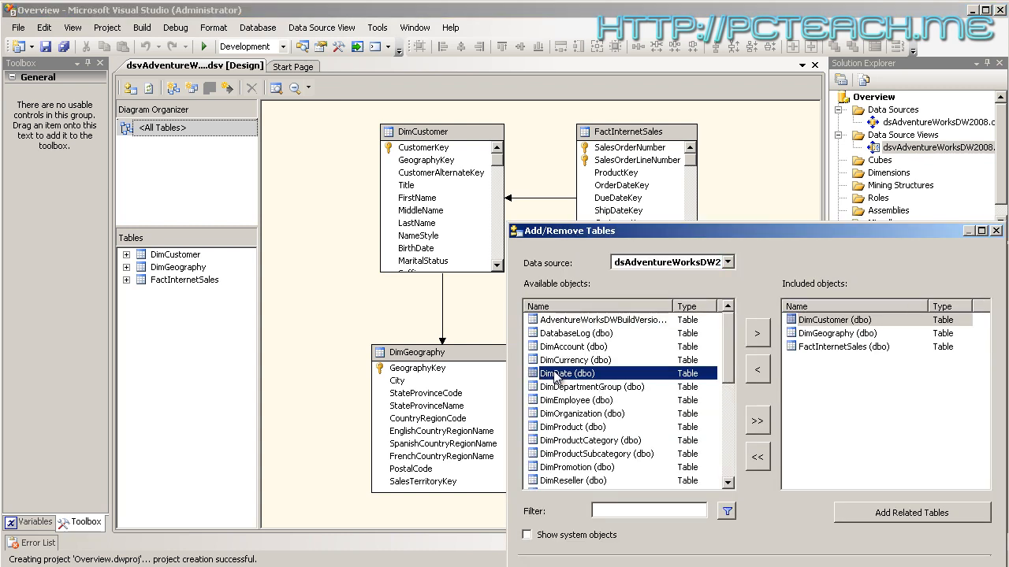
{"action": "left_click", "coordinate": [557, 374]}
{"action": "left_click", "coordinate": [758, 337]}
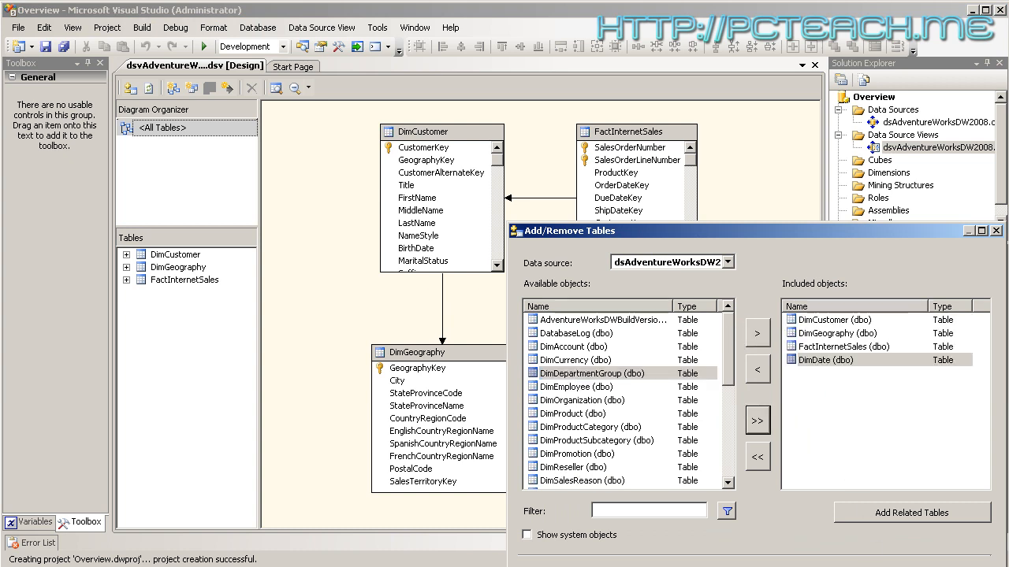
{"action": "key", "text": "Return"}
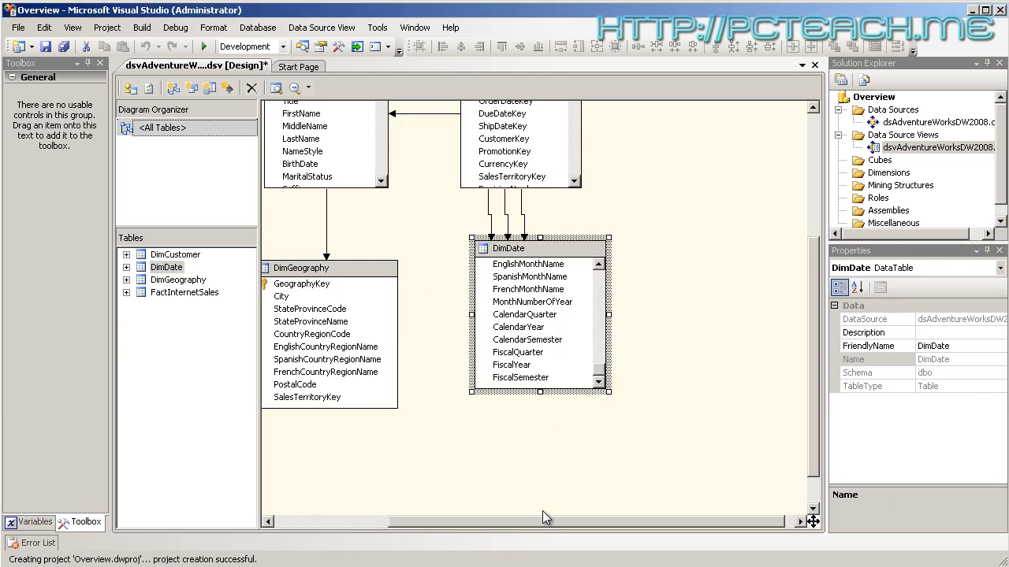
Shift DimDate slightly in the diagram to straighten its relationship lines to FactInternetSales
{"action": "left_click_drag", "start_coordinate": [544, 521], "coordinate": [494, 531]}
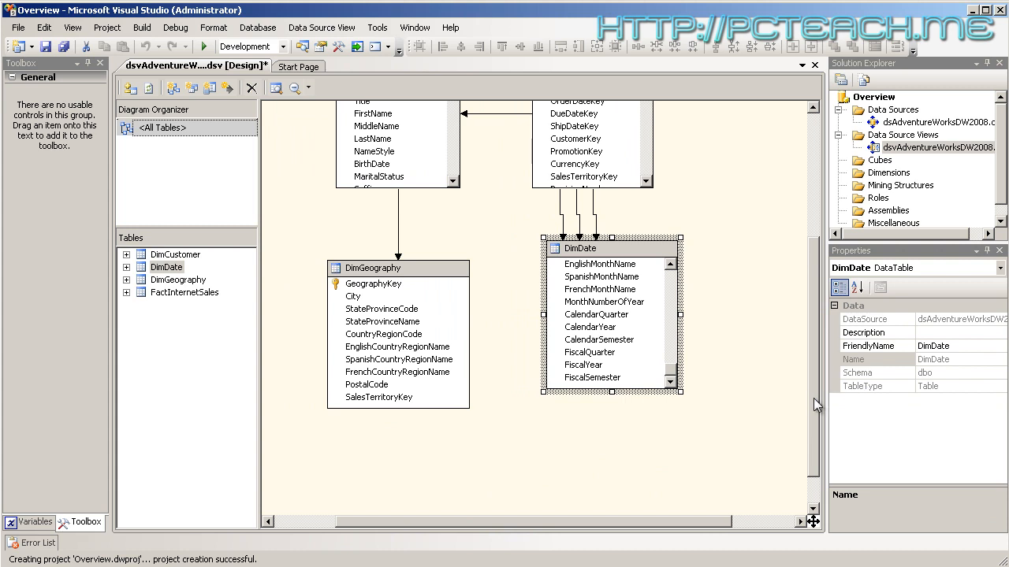
{"action": "left_click_drag", "start_coordinate": [814, 398], "coordinate": [814, 346]}
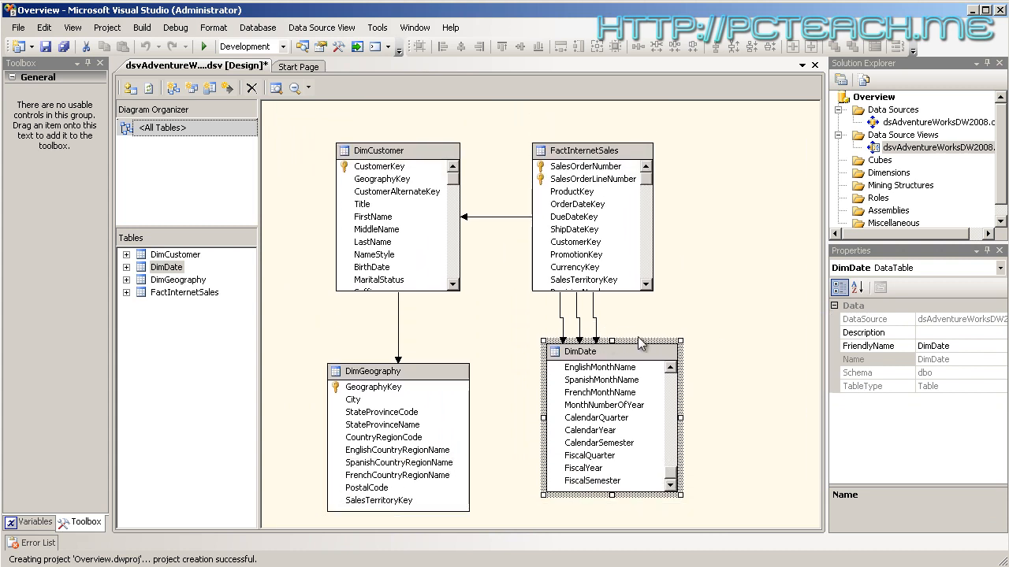
{"action": "left_click_drag", "start_coordinate": [637, 341], "coordinate": [628, 338]}
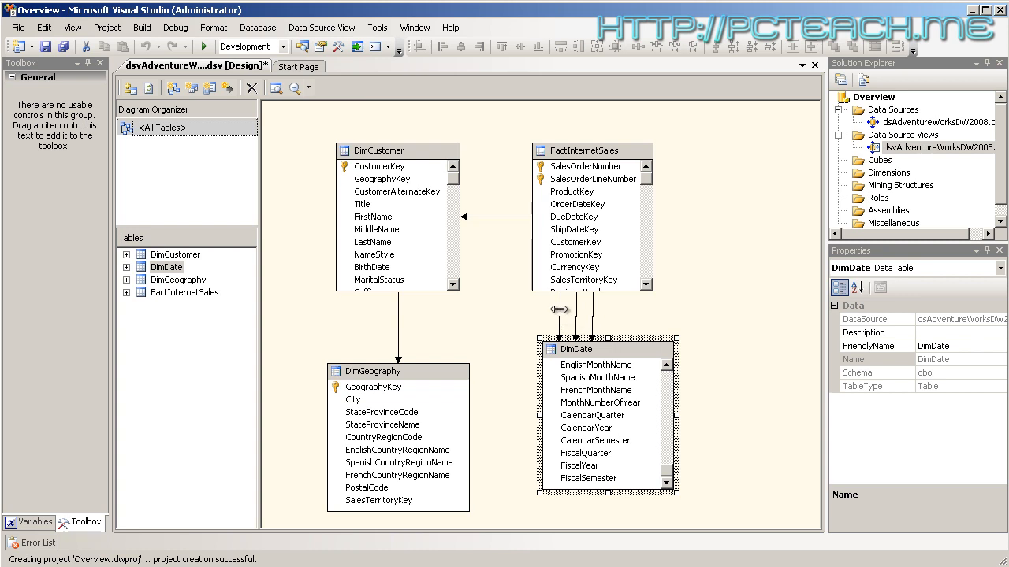
Inspect the DueDateKey, ShipDateKey and OrderDateKey columns of the FactInternetSales table
{"action": "left_click", "coordinate": [574, 218]}
{"action": "left_click", "coordinate": [587, 230]}
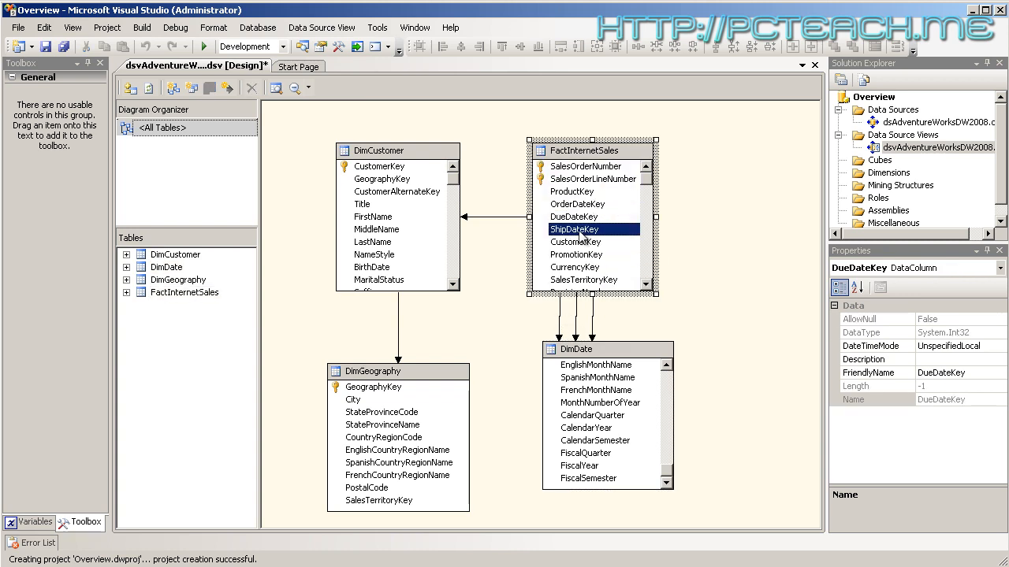
{"action": "left_click", "coordinate": [589, 206]}
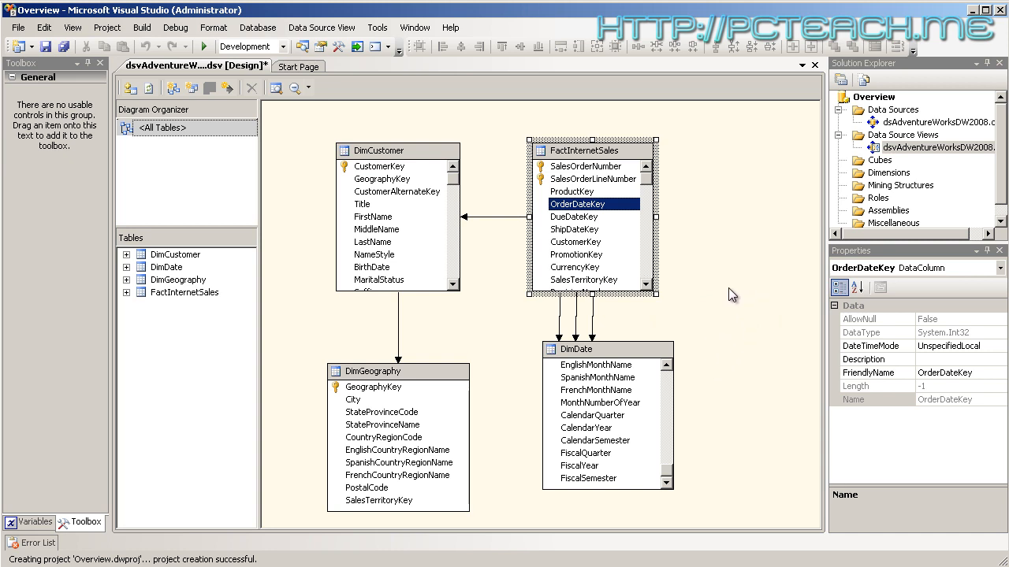
Add all remaining available tables and views to the data source view
{"action": "right_click", "coordinate": [703, 305]}
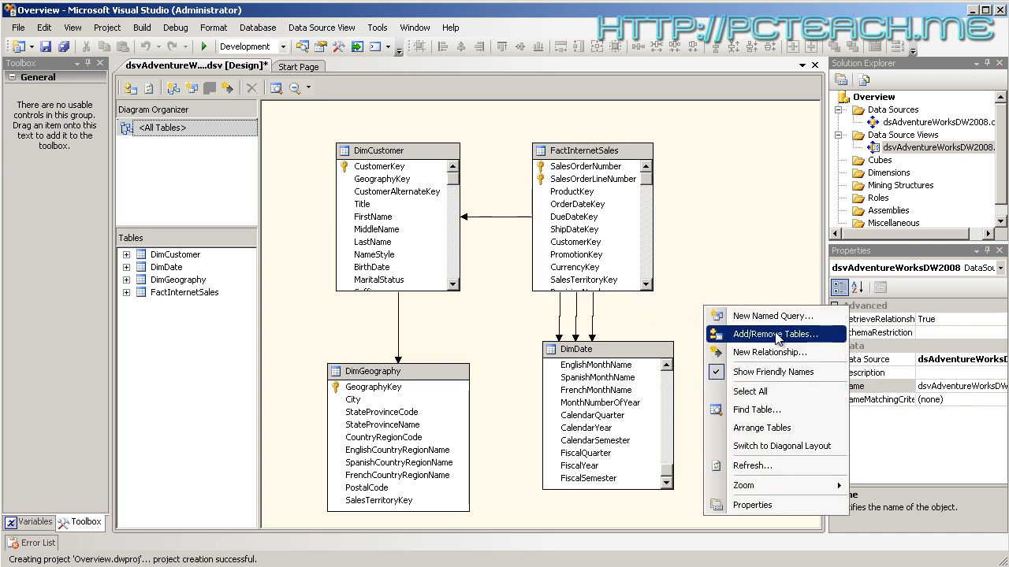
{"action": "left_click", "coordinate": [776, 334]}
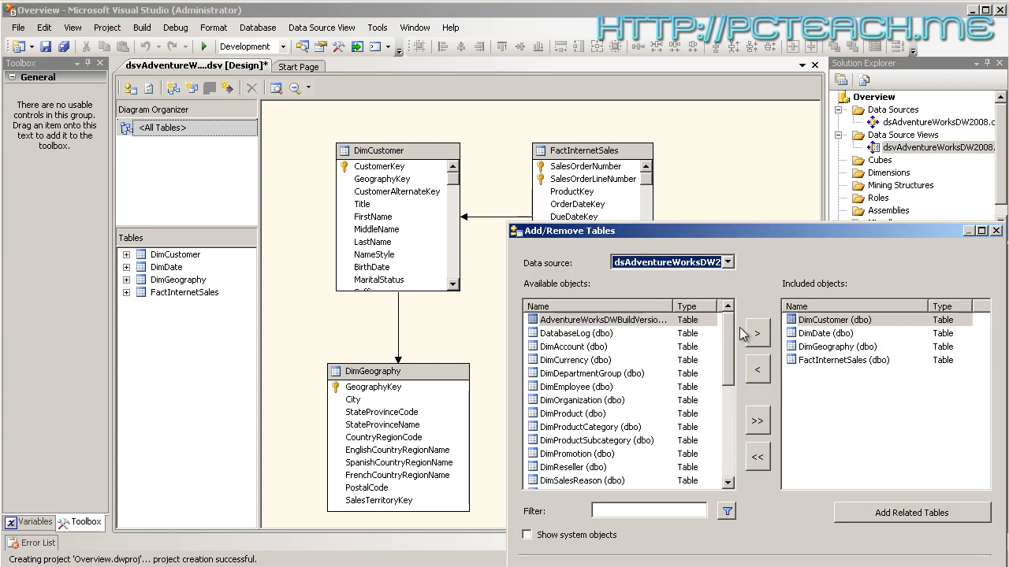
{"action": "left_click", "coordinate": [756, 421]}
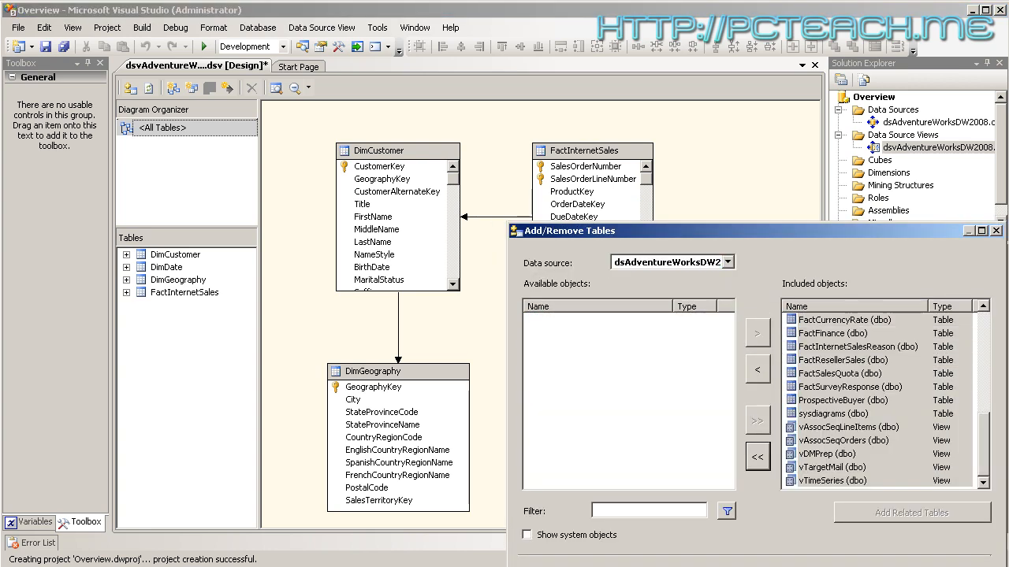
{"action": "left_click", "coordinate": [831, 566]}
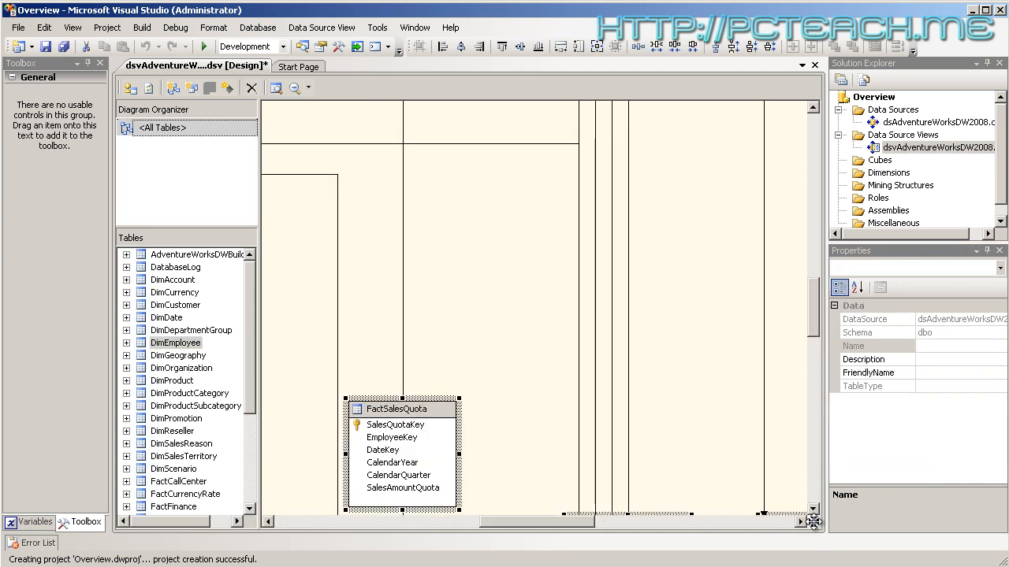
Reposition the sysdiagrams table and the vAssocSeqLineItems and vAssocSeqOrders views near the upper edge of the data source view diagram
{"action": "left_click_drag", "start_coordinate": [811, 521], "coordinate": [813, 521]}
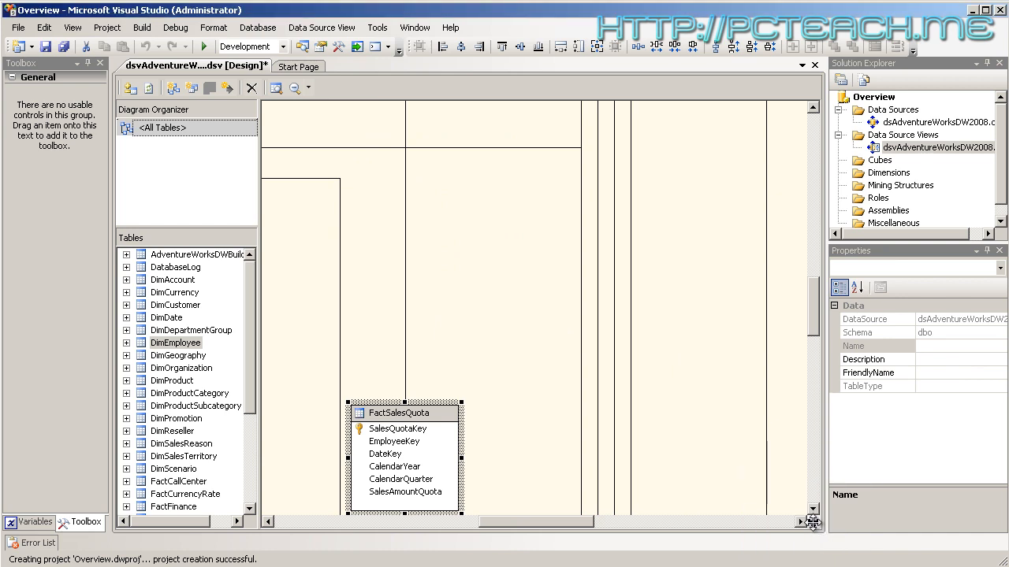
{"action": "left_click_drag", "start_coordinate": [812, 522], "coordinate": [800, 462]}
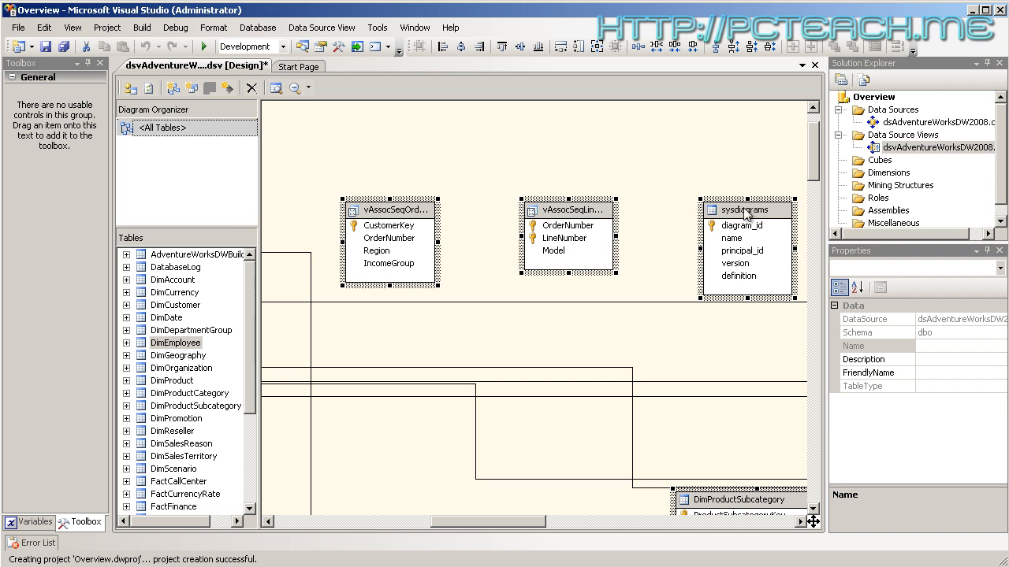
{"action": "left_click_drag", "start_coordinate": [740, 206], "coordinate": [704, 157]}
{"action": "left_click", "coordinate": [692, 145]}
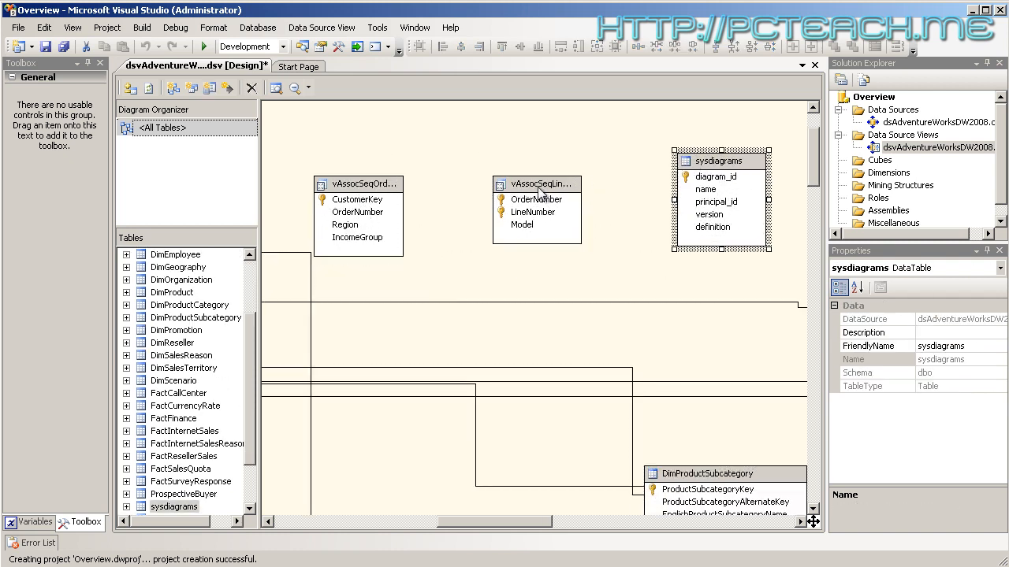
{"action": "left_click_drag", "start_coordinate": [504, 197], "coordinate": [513, 181]}
{"action": "left_click_drag", "start_coordinate": [366, 189], "coordinate": [403, 159]}
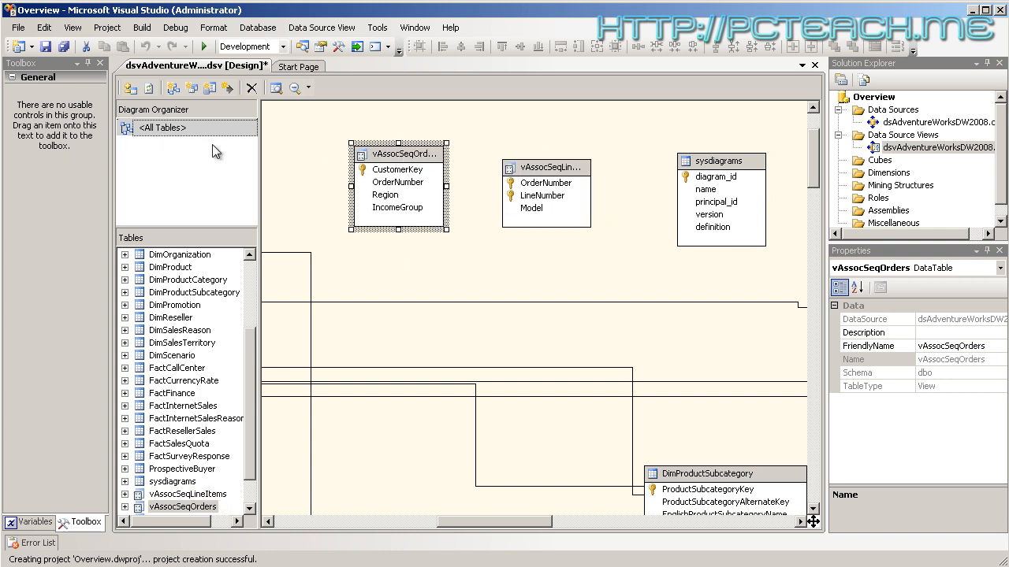
Create a new diagram in the data source view's diagram organizer
{"action": "right_click", "coordinate": [153, 135]}
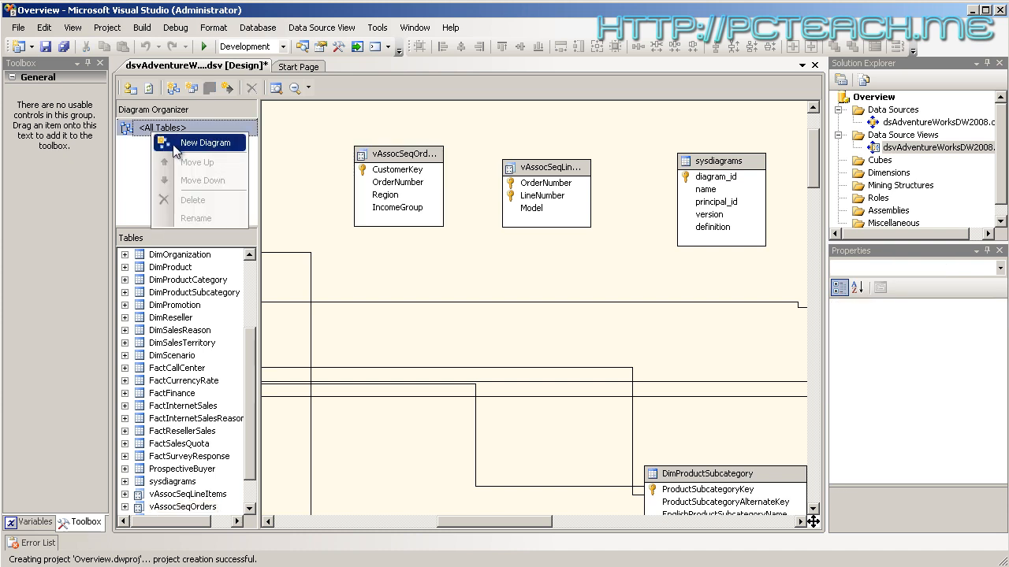
{"action": "left_click", "coordinate": [135, 102]}
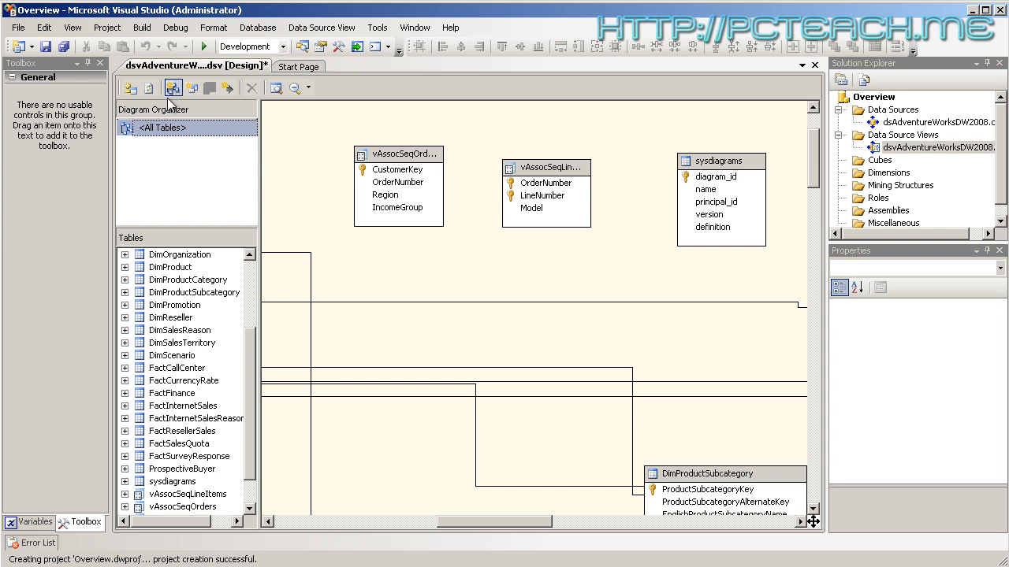
{"action": "right_click", "coordinate": [164, 128]}
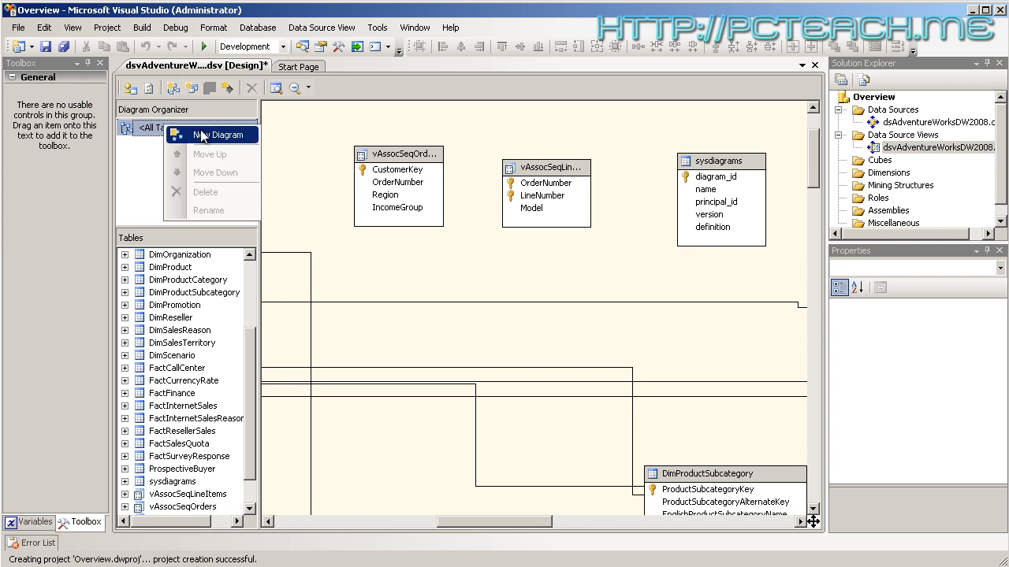
{"action": "left_click", "coordinate": [203, 136]}
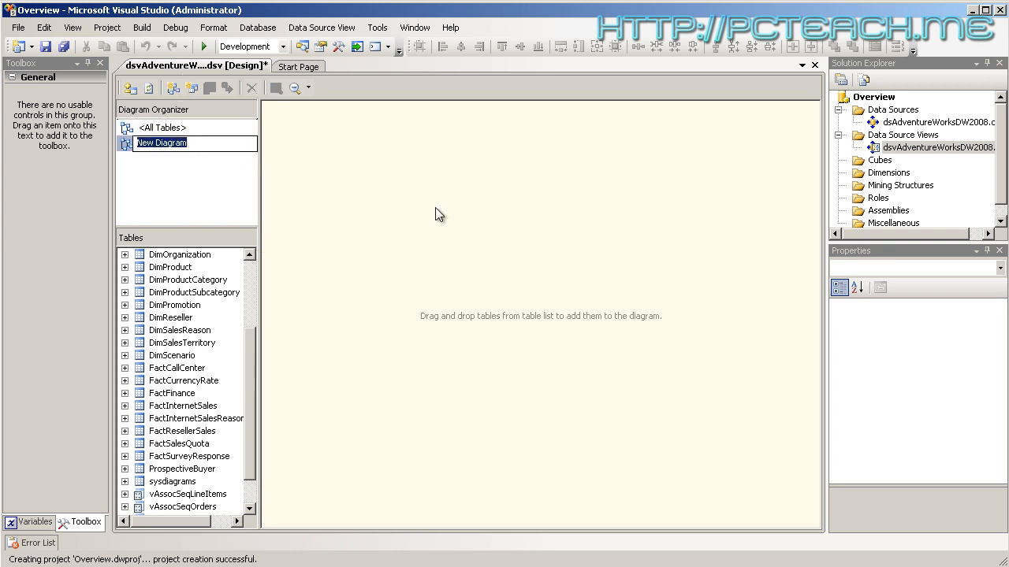
Add the vAssocSeqLineItems and vAssocSeqOrders views to the new diagram, one above the other
{"action": "left_click_drag", "start_coordinate": [253, 353], "coordinate": [249, 389]}
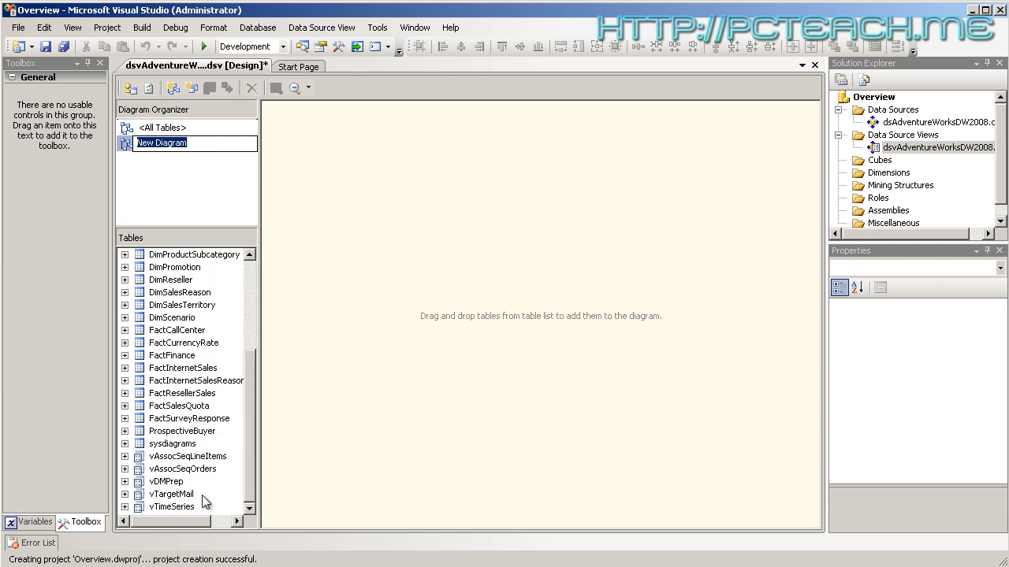
{"action": "left_click", "coordinate": [182, 461]}
{"action": "left_click", "coordinate": [192, 472]}
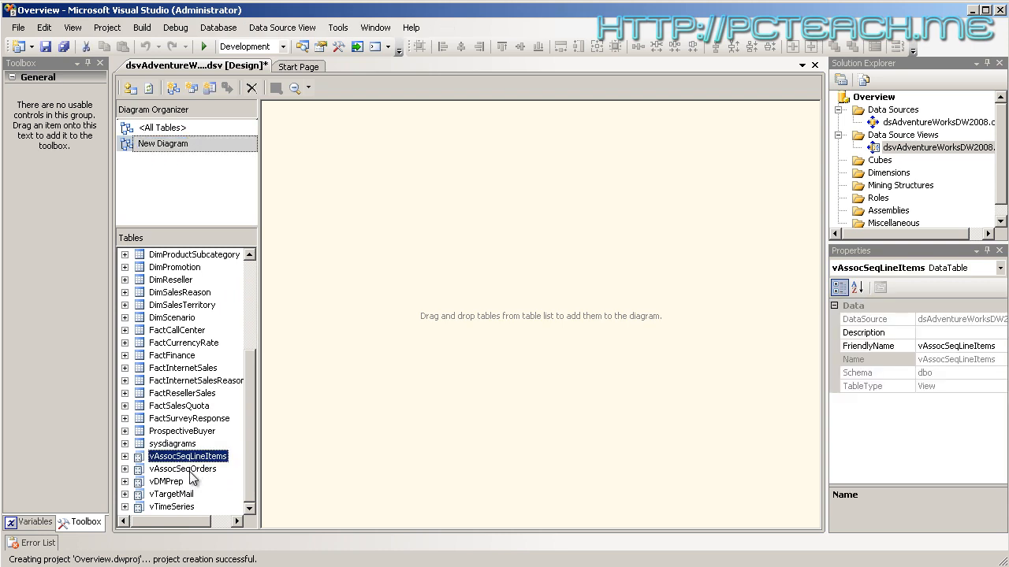
{"action": "left_click", "coordinate": [192, 458]}
{"action": "left_click_drag", "start_coordinate": [187, 461], "coordinate": [480, 228]}
{"action": "left_click", "coordinate": [175, 471]}
{"action": "left_click_drag", "start_coordinate": [175, 475], "coordinate": [486, 355]}
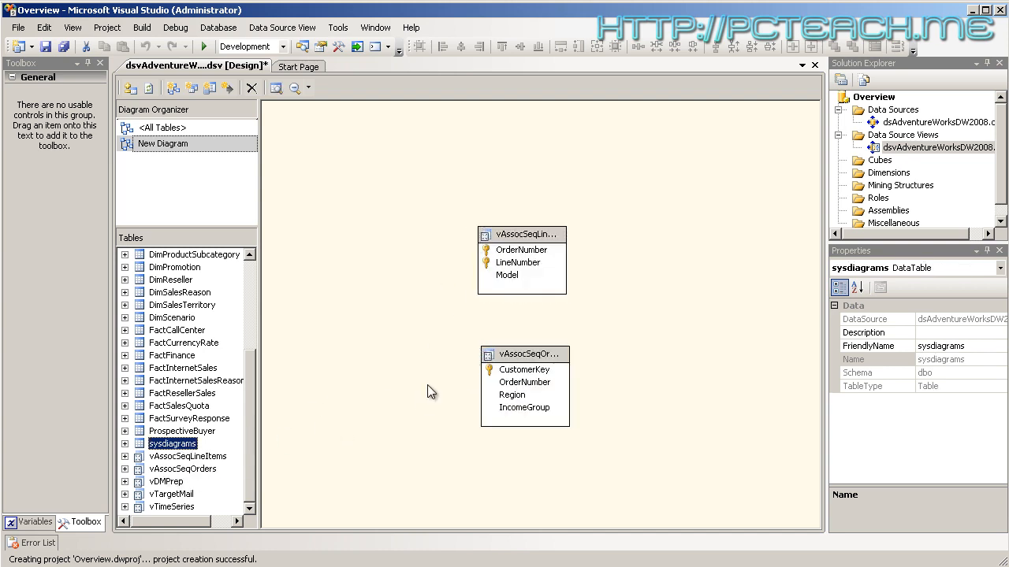
Add the vTargetMail, vTimeSeries and vDMPrep views to the new diagram below the vAssocSeqOrders view
{"action": "left_click", "coordinate": [180, 458]}
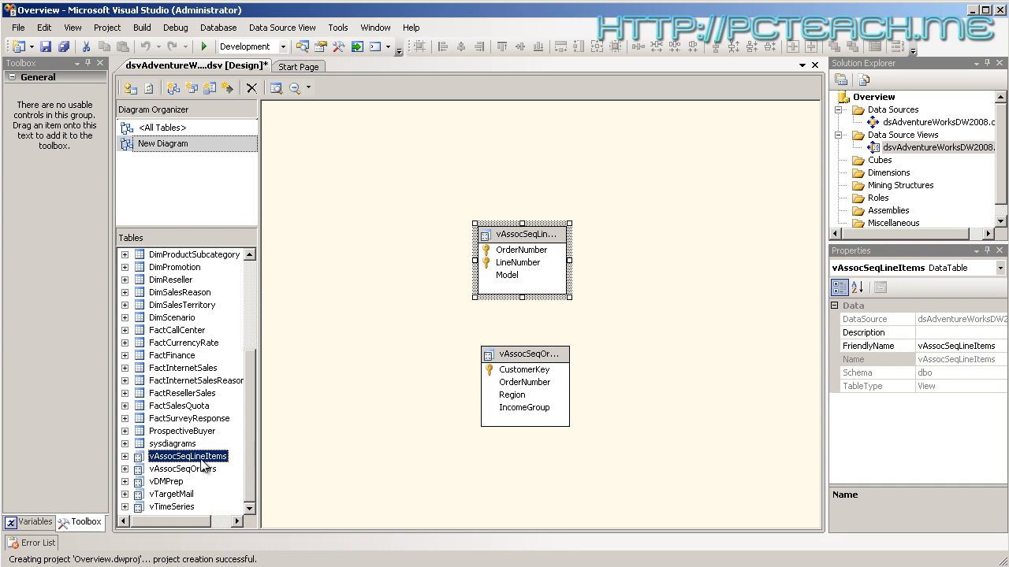
{"action": "left_click_drag", "start_coordinate": [175, 498], "coordinate": [375, 316]}
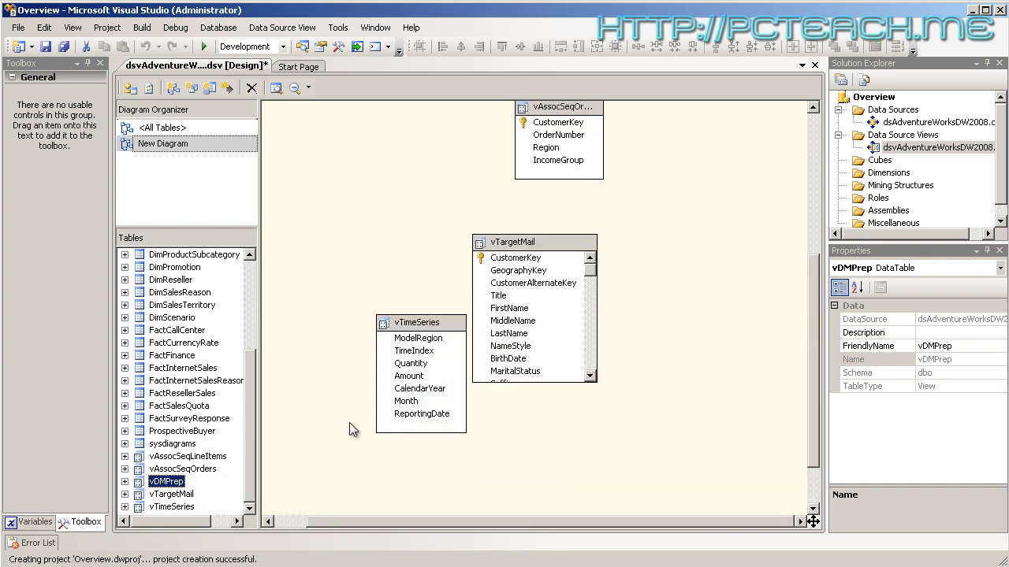
{"action": "left_click_drag", "start_coordinate": [169, 482], "coordinate": [628, 448]}
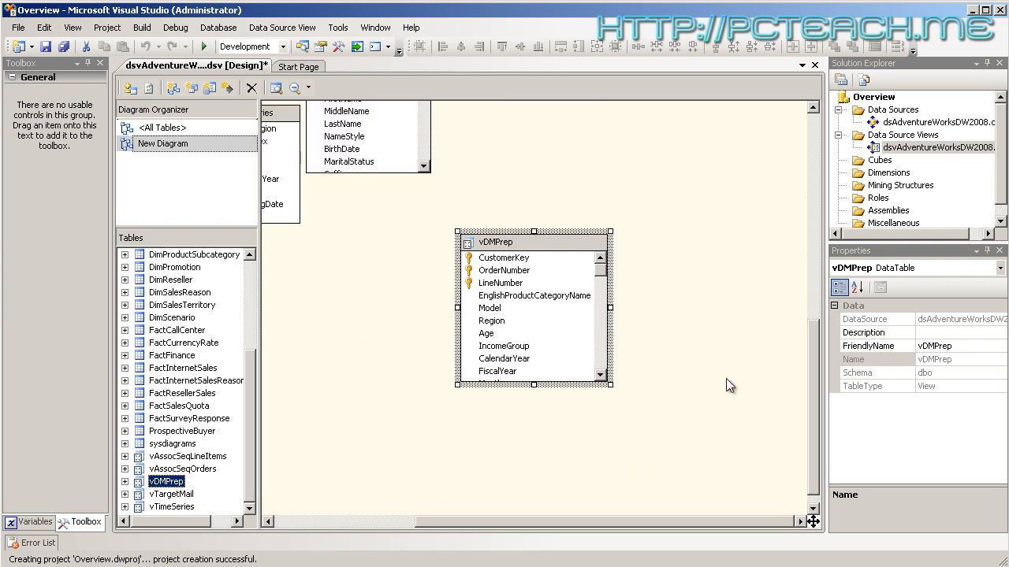
{"action": "left_click_drag", "start_coordinate": [812, 390], "coordinate": [812, 283]}
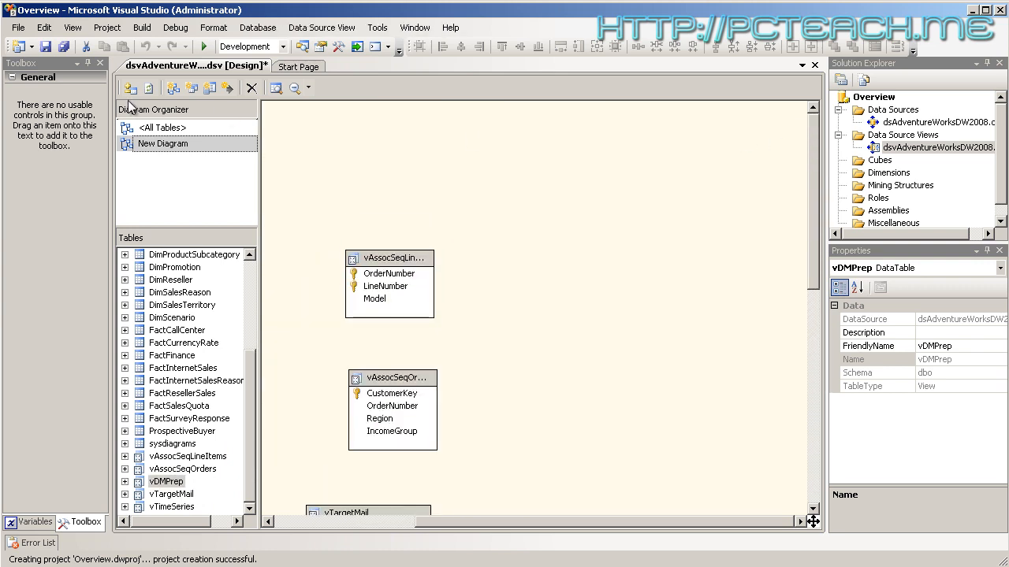
Compare the new diagram with the <All Tables> diagram, and rename the new diagram as Junk
{"action": "left_click", "coordinate": [150, 131]}
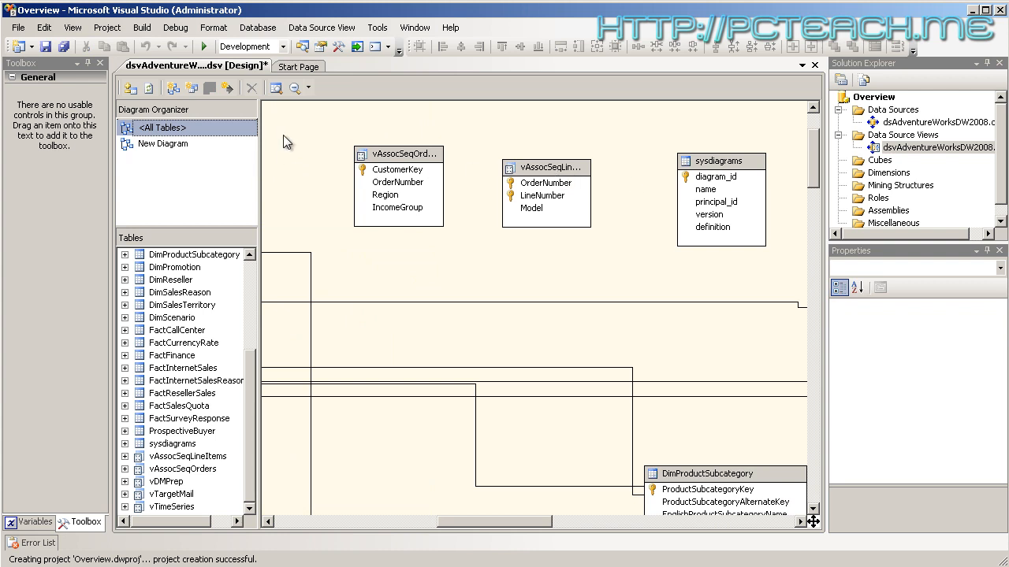
{"action": "left_click", "coordinate": [169, 145]}
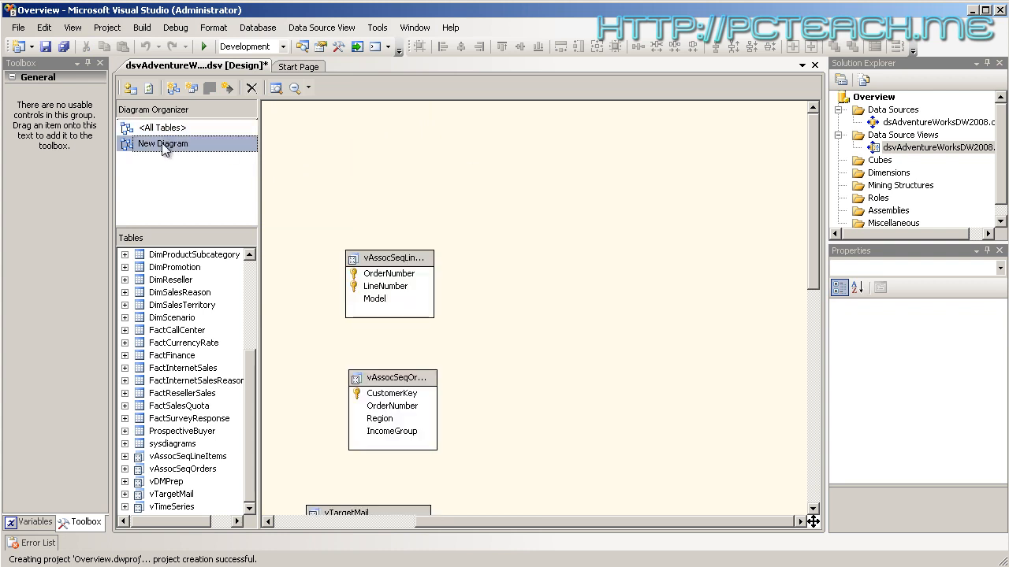
{"action": "left_click_drag", "start_coordinate": [437, 522], "coordinate": [310, 519]}
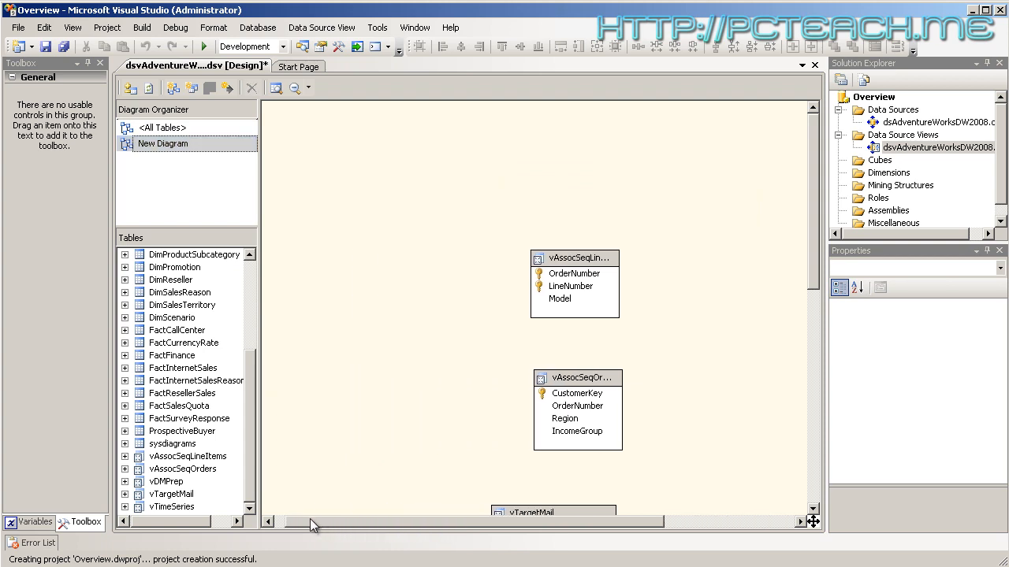
{"action": "right_click", "coordinate": [189, 143]}
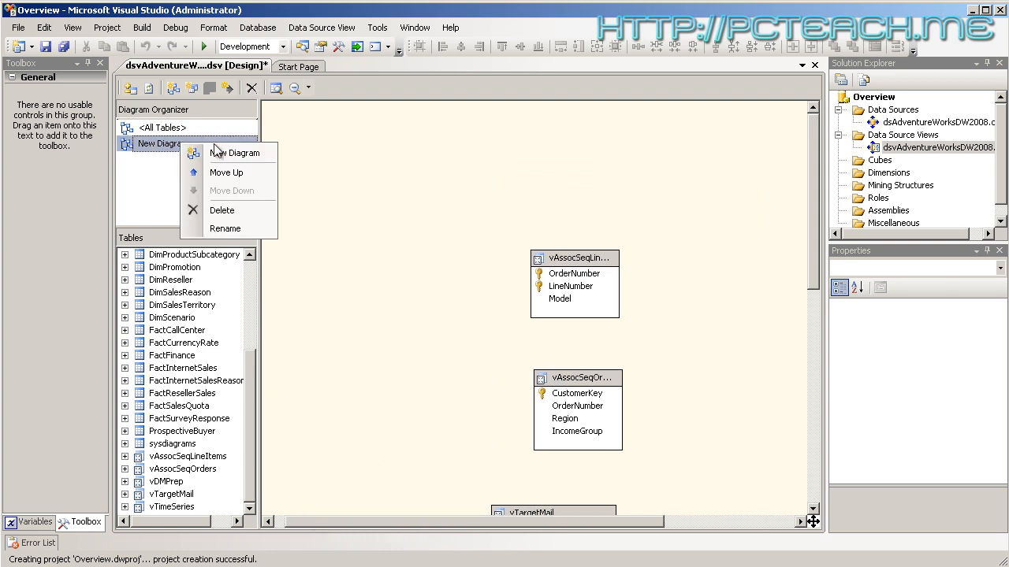
{"action": "left_click", "coordinate": [233, 231]}
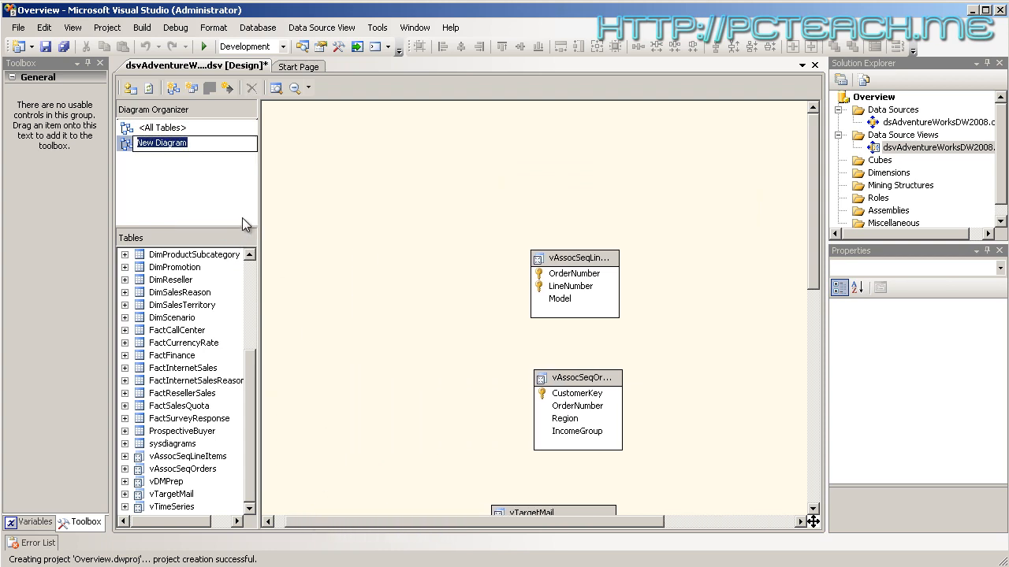
{"action": "type", "text": "Junk"}
{"action": "key", "text": "Return"}
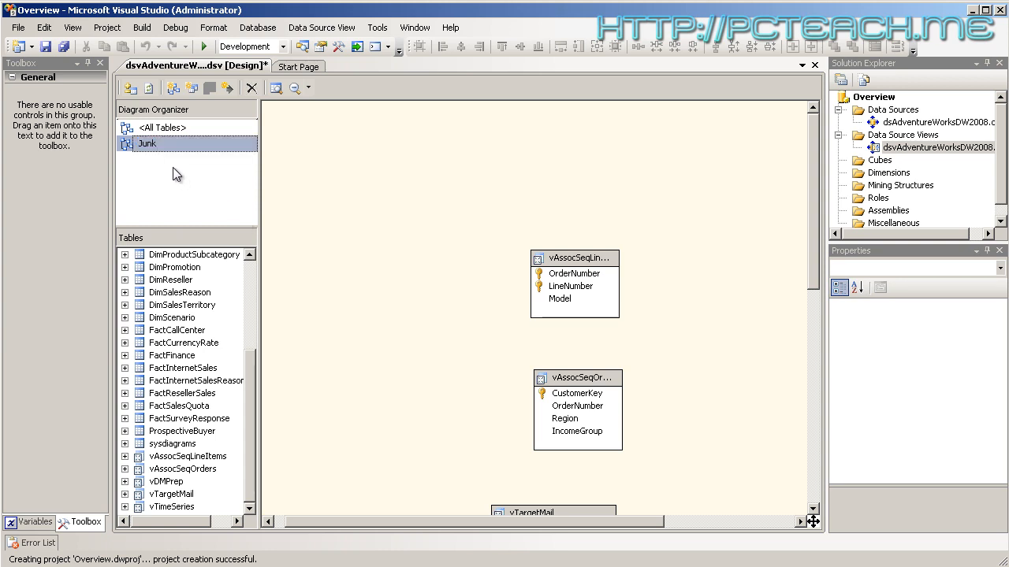
Create another diagram in the diagram organizer and name it Customers
{"action": "right_click", "coordinate": [152, 131]}
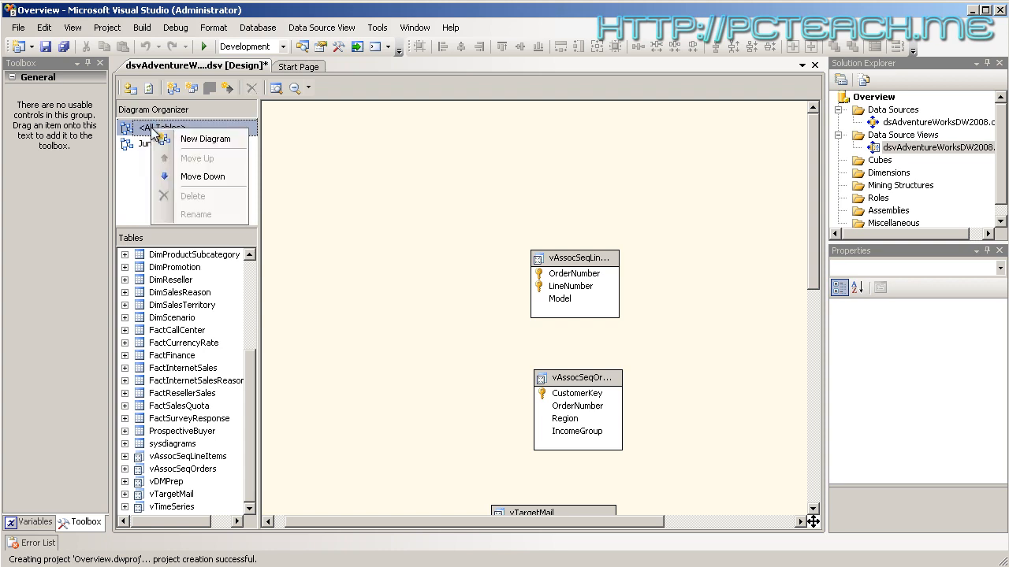
{"action": "left_click", "coordinate": [207, 139]}
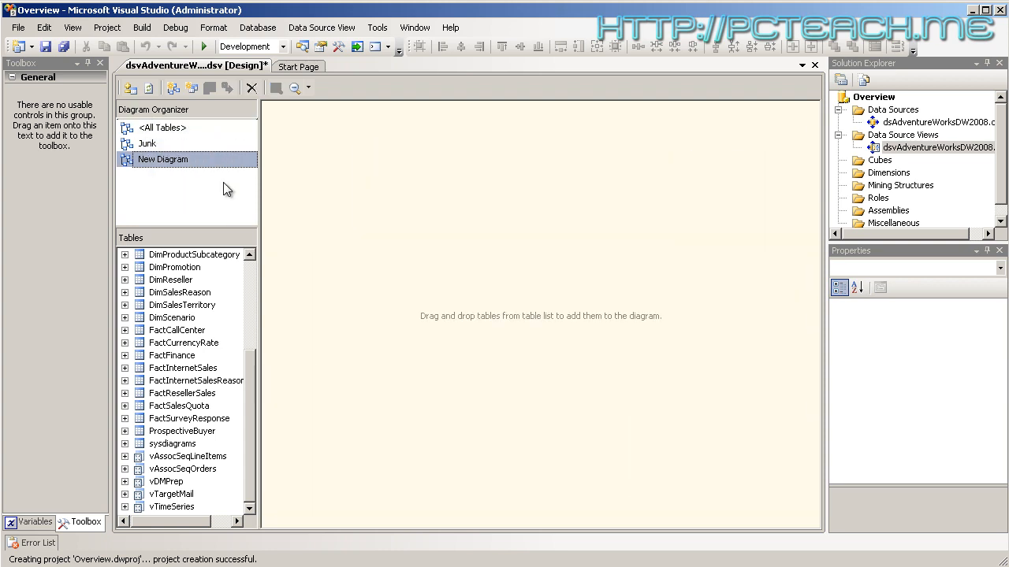
{"action": "type", "text": "Cu"}
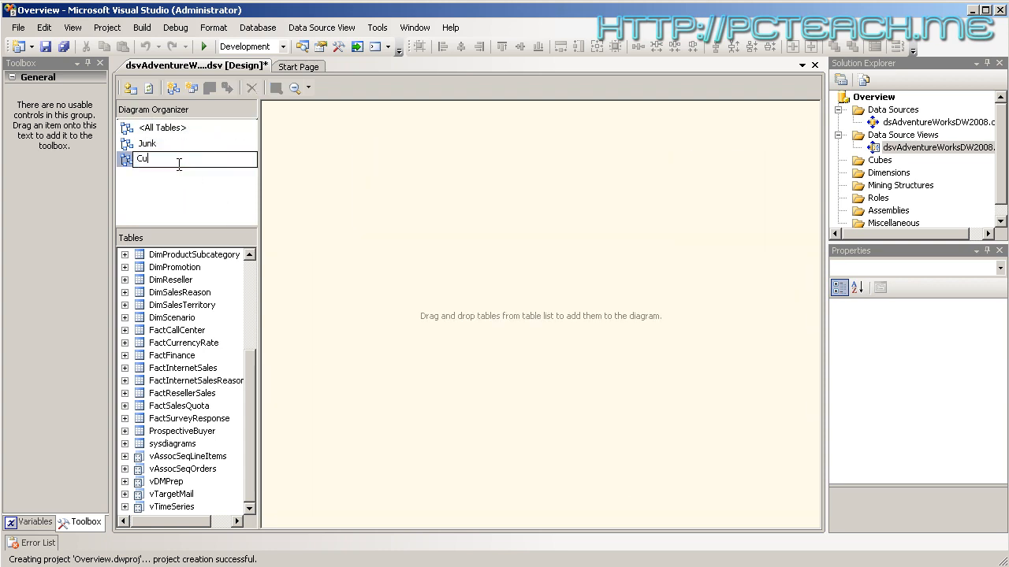
{"action": "type", "text": "stomers"}
{"action": "key", "text": "Return"}
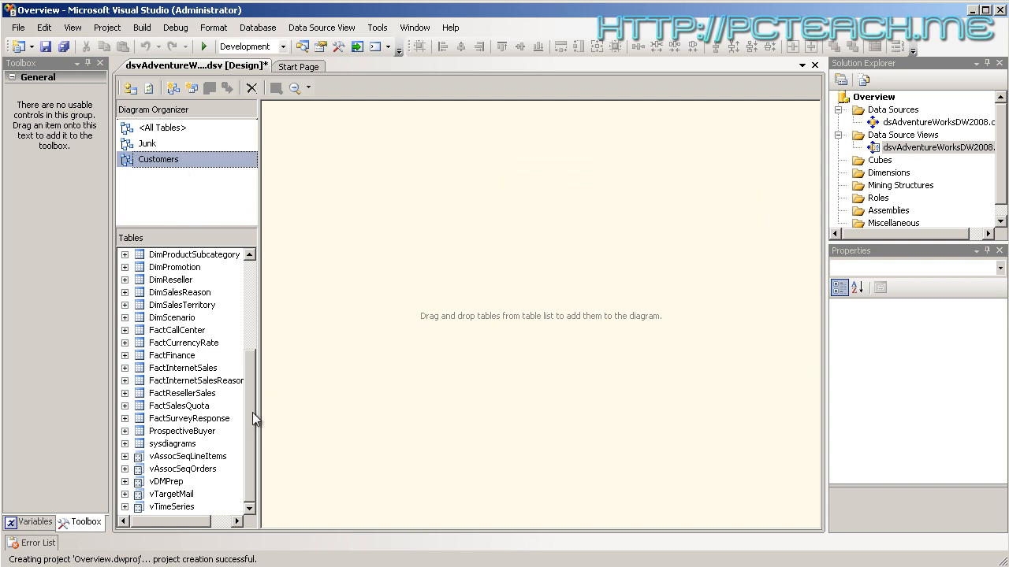
Add the DimCustomer table to the Customers diagram and place the DimGeography table below it
{"action": "left_click_drag", "start_coordinate": [252, 415], "coordinate": [255, 305]}
{"action": "left_click", "coordinate": [191, 306]}
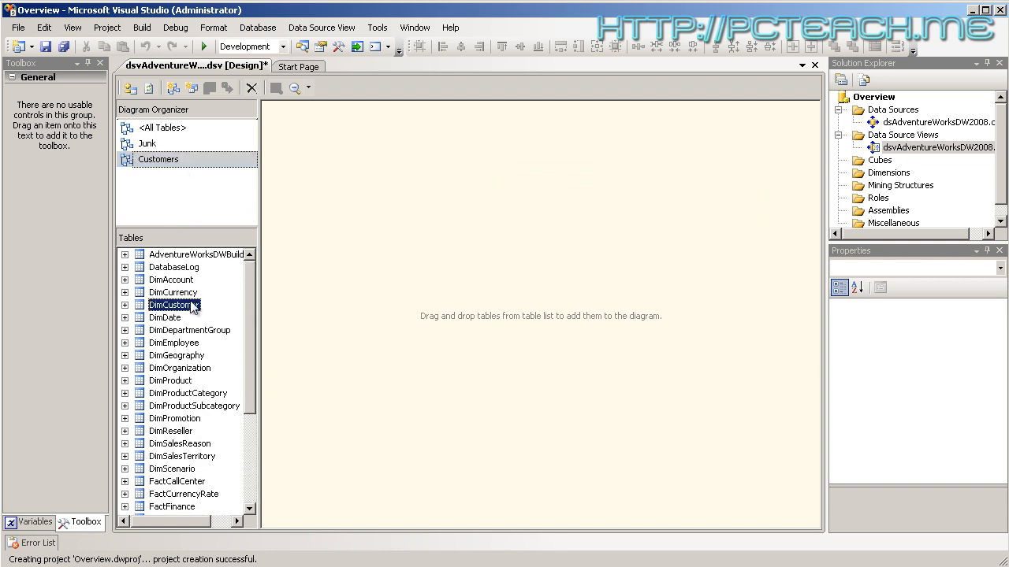
{"action": "left_click_drag", "start_coordinate": [191, 307], "coordinate": [397, 217]}
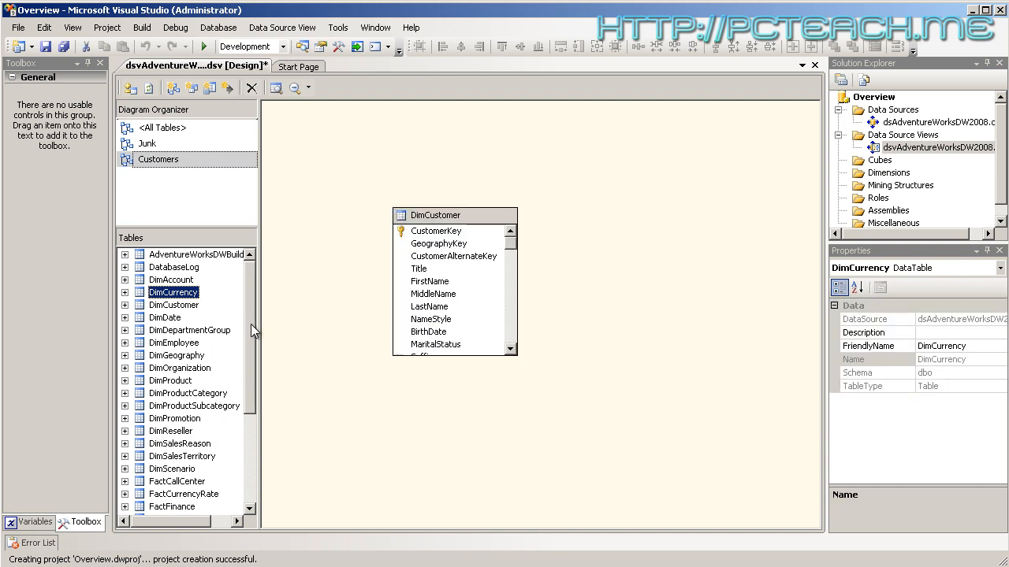
{"action": "left_click_drag", "start_coordinate": [252, 332], "coordinate": [253, 341]}
{"action": "left_click_drag", "start_coordinate": [179, 354], "coordinate": [392, 395]}
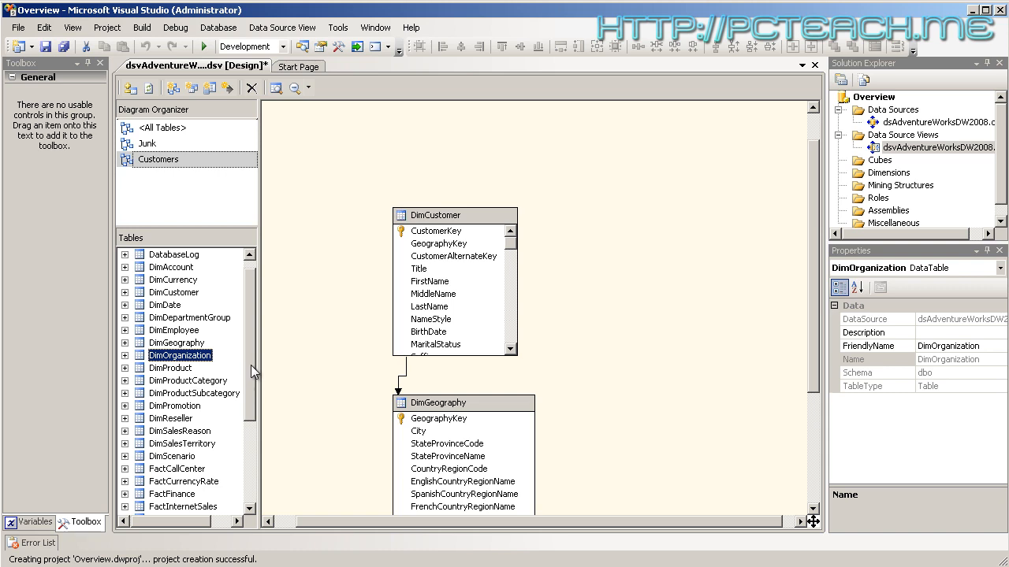
Add the FactInternetSales table beside DimCustomer in the Customers diagram and move DimGeography closer to DimCustomer
{"action": "left_click_drag", "start_coordinate": [251, 364], "coordinate": [254, 441]}
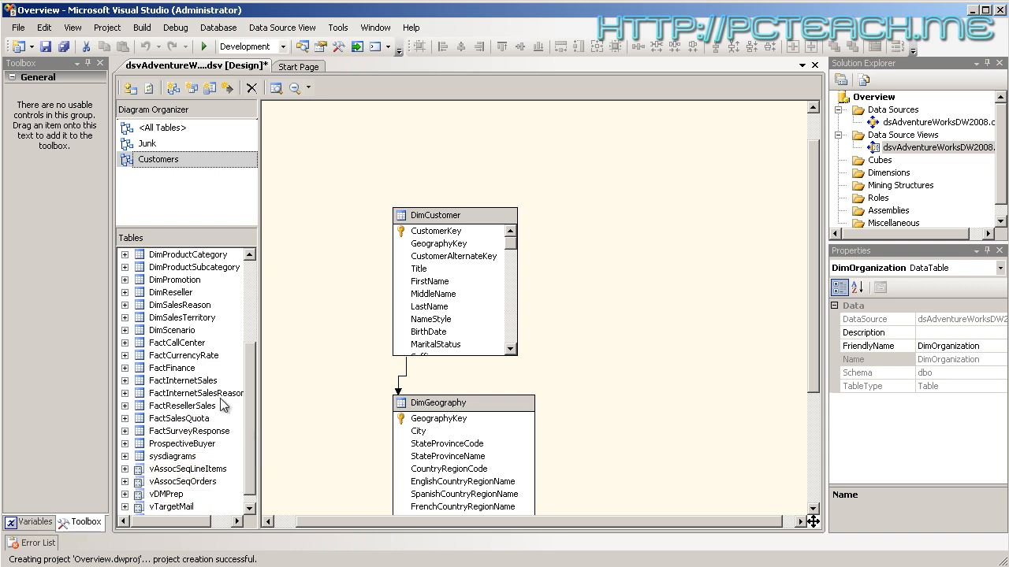
{"action": "left_click_drag", "start_coordinate": [183, 381], "coordinate": [641, 218]}
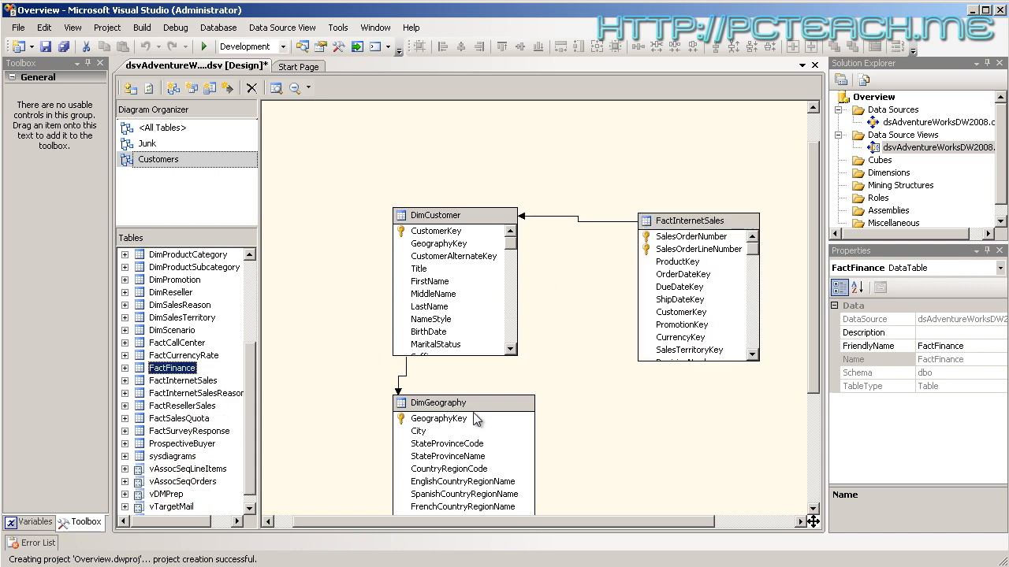
{"action": "left_click_drag", "start_coordinate": [463, 405], "coordinate": [485, 383]}
Shift DimGeography slightly beneath DimCustomer in the Customers diagram and select the relationship line between the two tables
{"action": "left_click", "coordinate": [157, 129]}
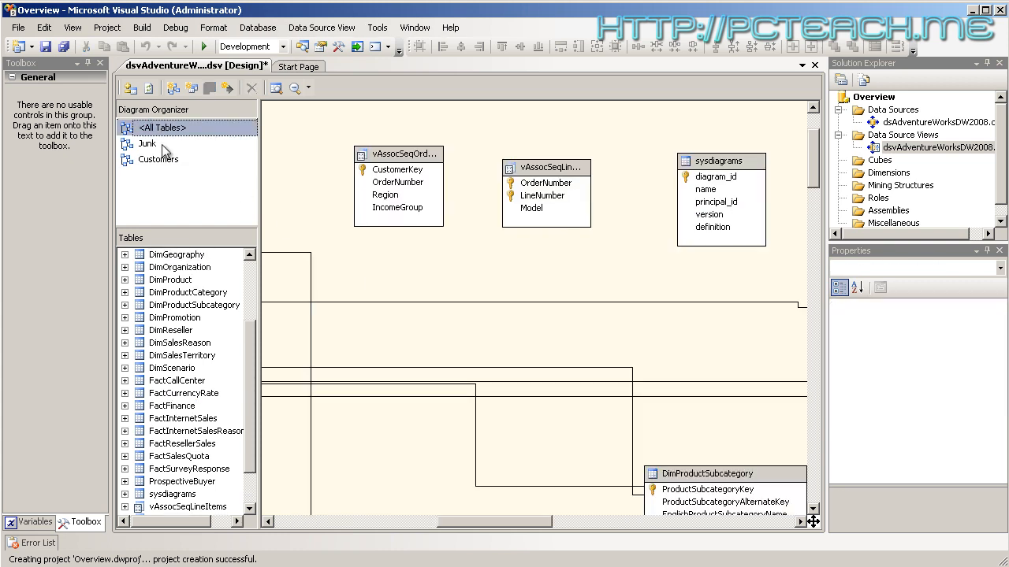
{"action": "left_click", "coordinate": [164, 161]}
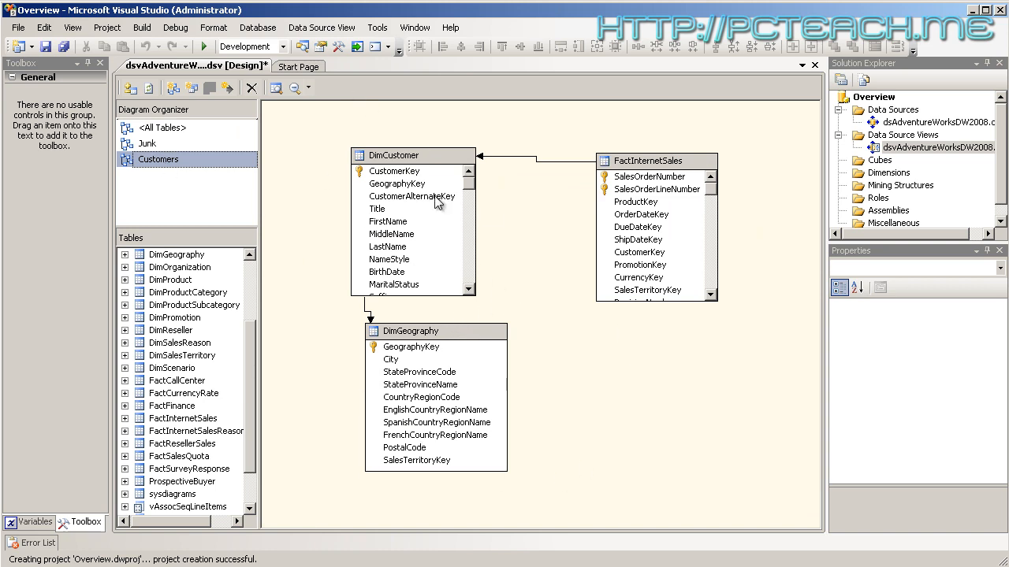
{"action": "left_click", "coordinate": [408, 333]}
{"action": "left_click_drag", "start_coordinate": [408, 332], "coordinate": [398, 338]}
{"action": "left_click", "coordinate": [361, 320]}
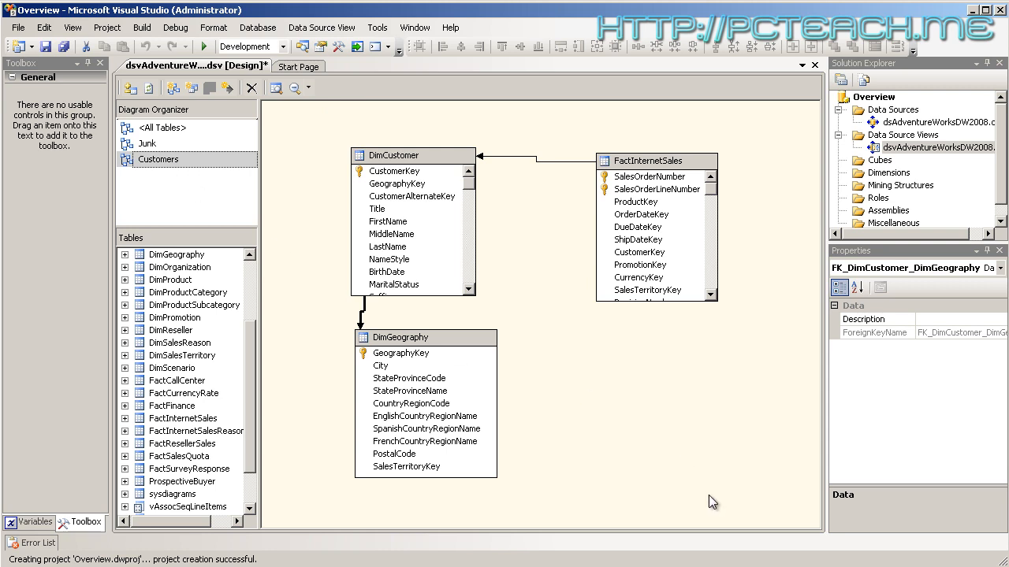
View the crowded <All Tables> diagram for comparison and return to the Customers diagram
{"action": "left_click", "coordinate": [166, 132]}
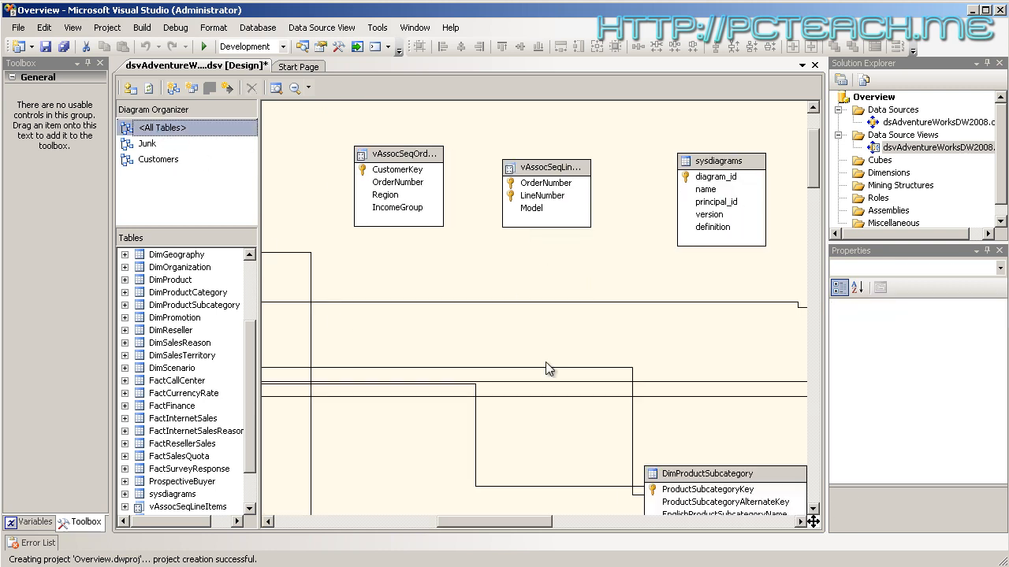
{"action": "left_click_drag", "start_coordinate": [812, 521], "coordinate": [784, 461]}
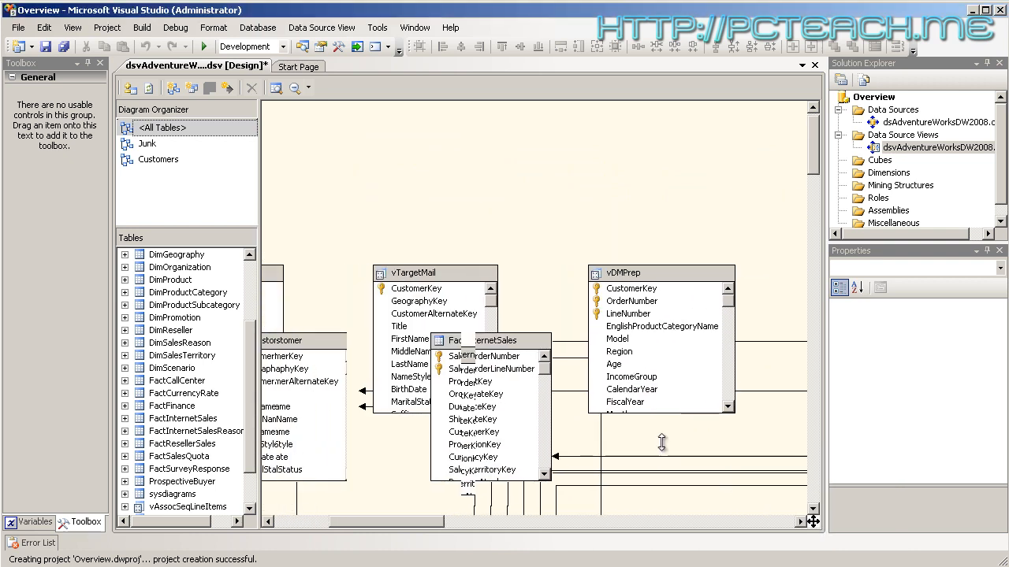
{"action": "left_click", "coordinate": [161, 160]}
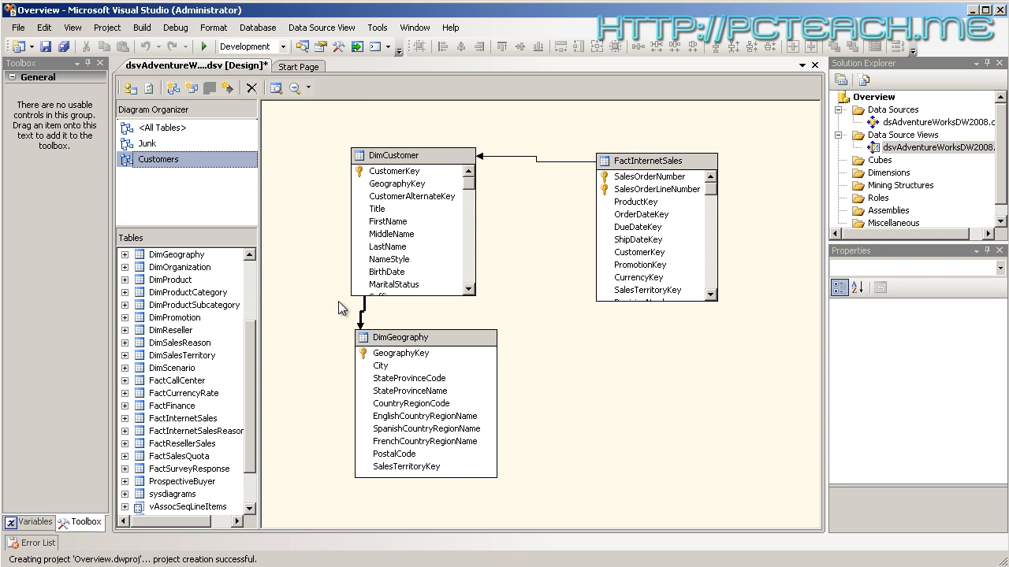
Inspect the properties of the DimCustomer and FactInternetSales tables in the Customers diagram, leaving DimCustomer selected
{"action": "left_click", "coordinate": [421, 158]}
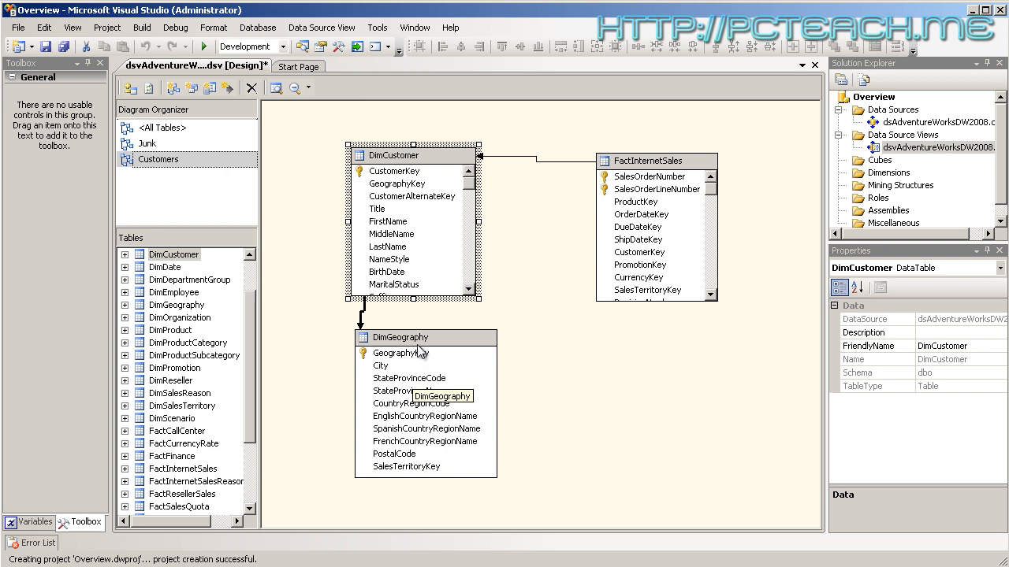
{"action": "left_click", "coordinate": [638, 166]}
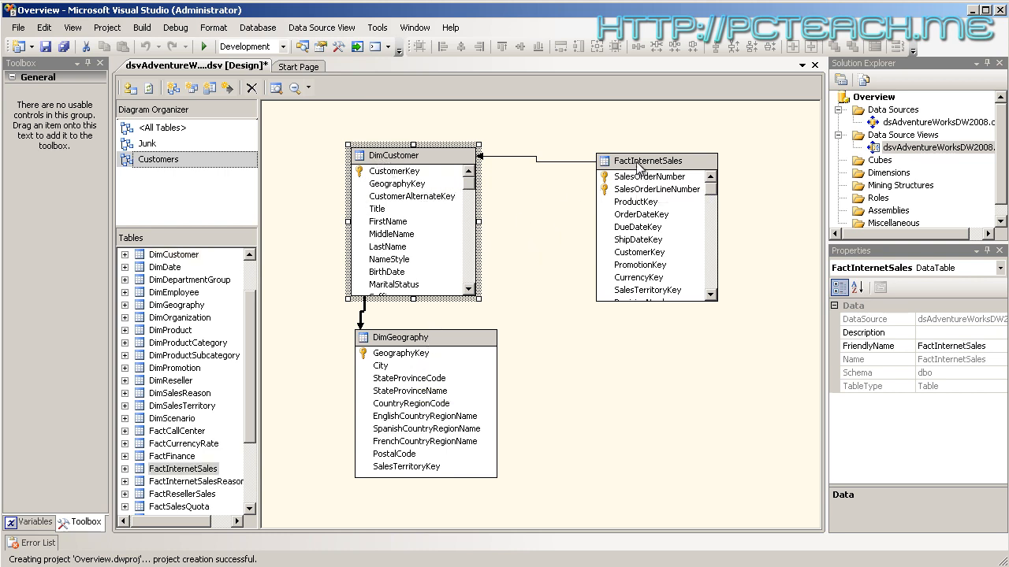
{"action": "left_click", "coordinate": [393, 156]}
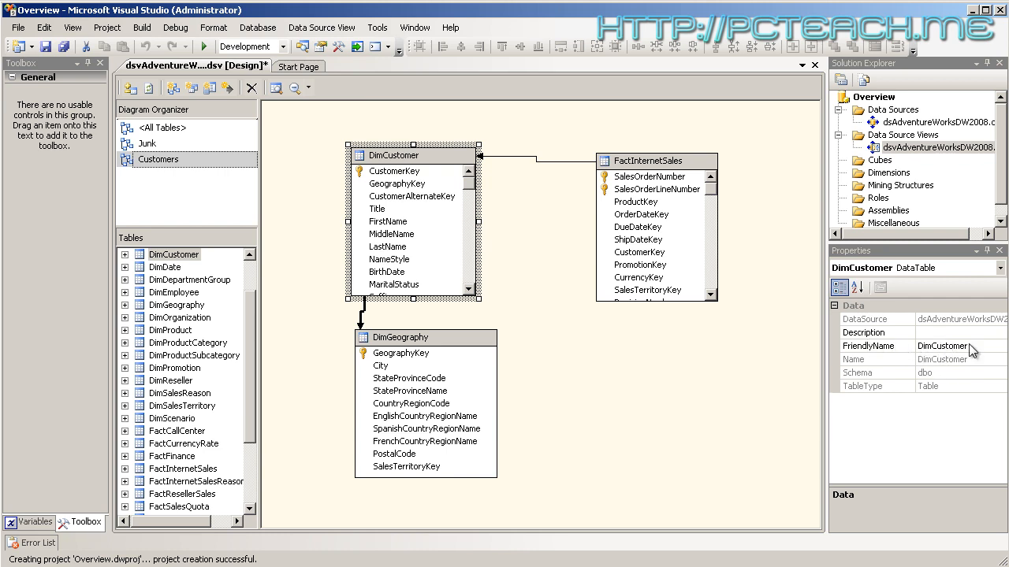
Set the friendly name of the DimCustomer table to Customer
{"action": "left_click", "coordinate": [943, 332]}
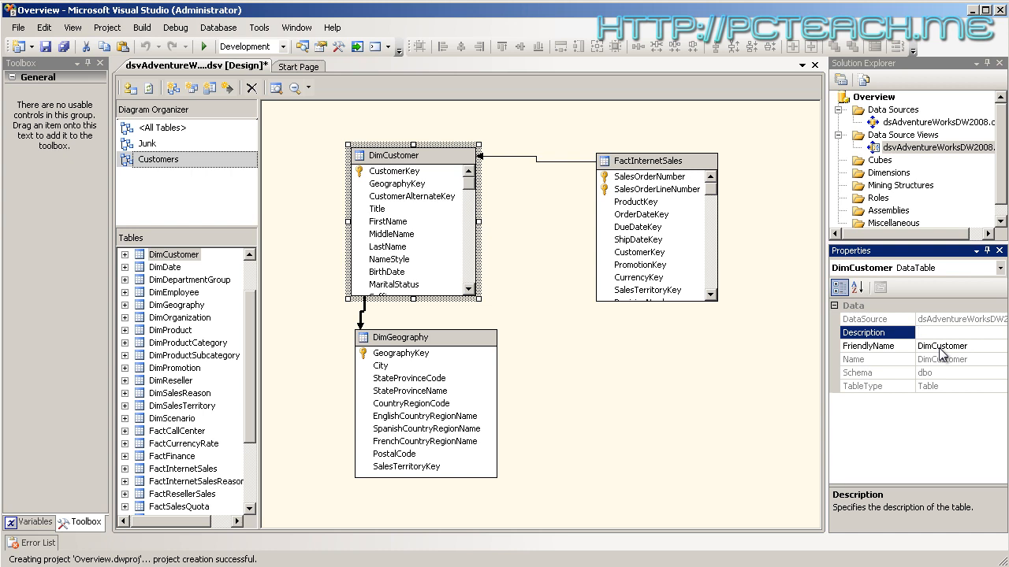
{"action": "left_click", "coordinate": [937, 347]}
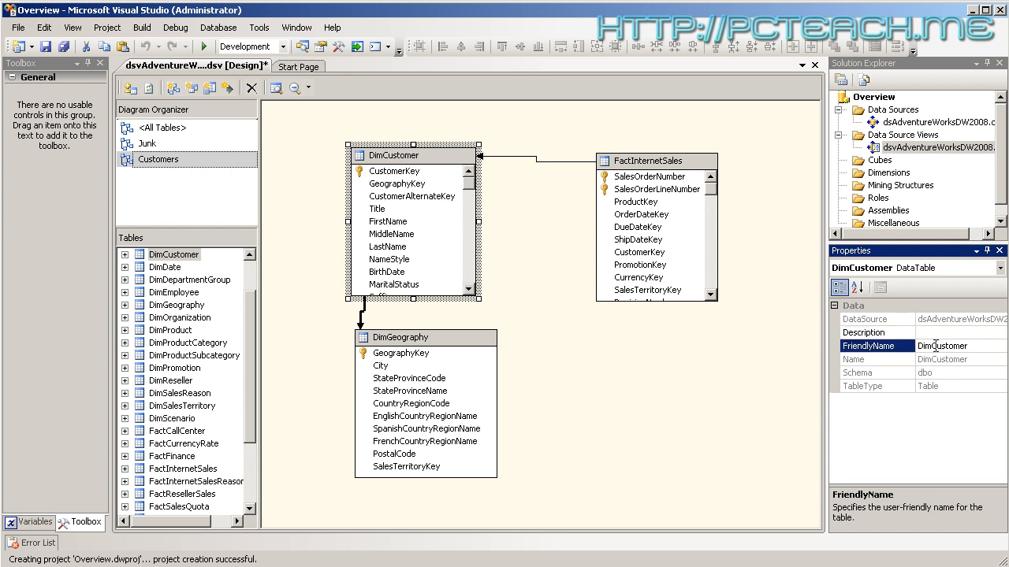
{"action": "left_click_drag", "start_coordinate": [935, 347], "coordinate": [906, 347]}
{"action": "key", "text": "Delete"}
{"action": "key", "text": "Return"}
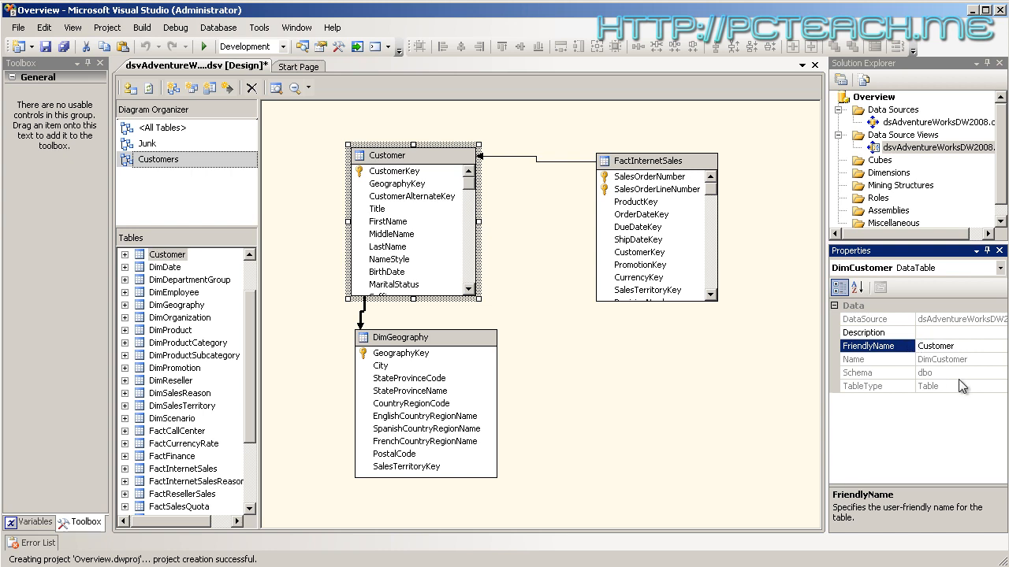
Compare the Name and FriendlyName properties of the renamed Customer table
{"action": "left_click", "coordinate": [946, 362]}
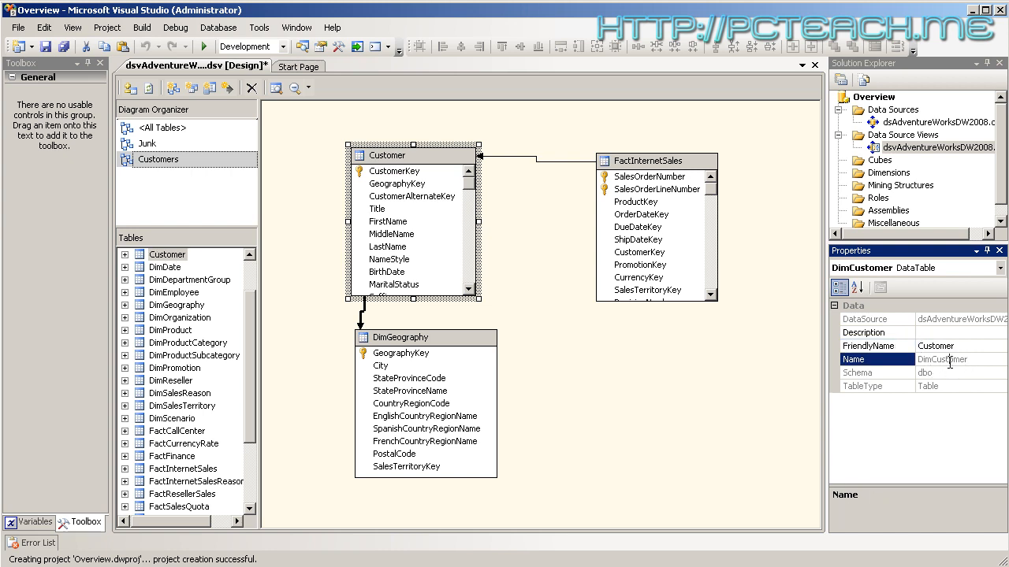
{"action": "left_click", "coordinate": [968, 347]}
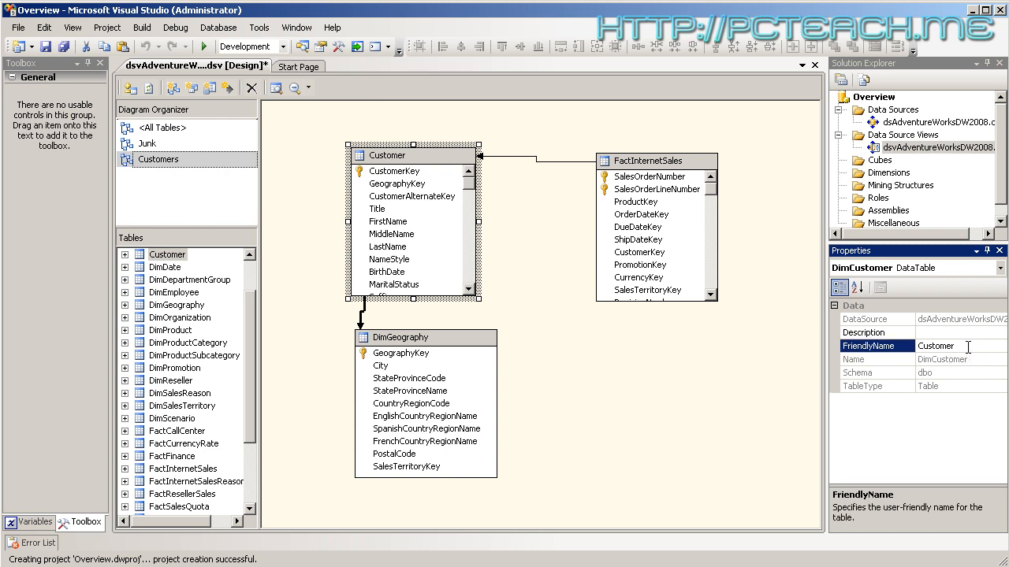
{"action": "left_click", "coordinate": [967, 362]}
{"action": "mouse_move", "coordinate": [969, 362]}
{"action": "left_mouse_down"}
{"action": "mouse_move", "coordinate": [925, 361]}
{"action": "mouse_move", "coordinate": [955, 361]}
{"action": "left_mouse_up"}
{"action": "left_click", "coordinate": [974, 361]}
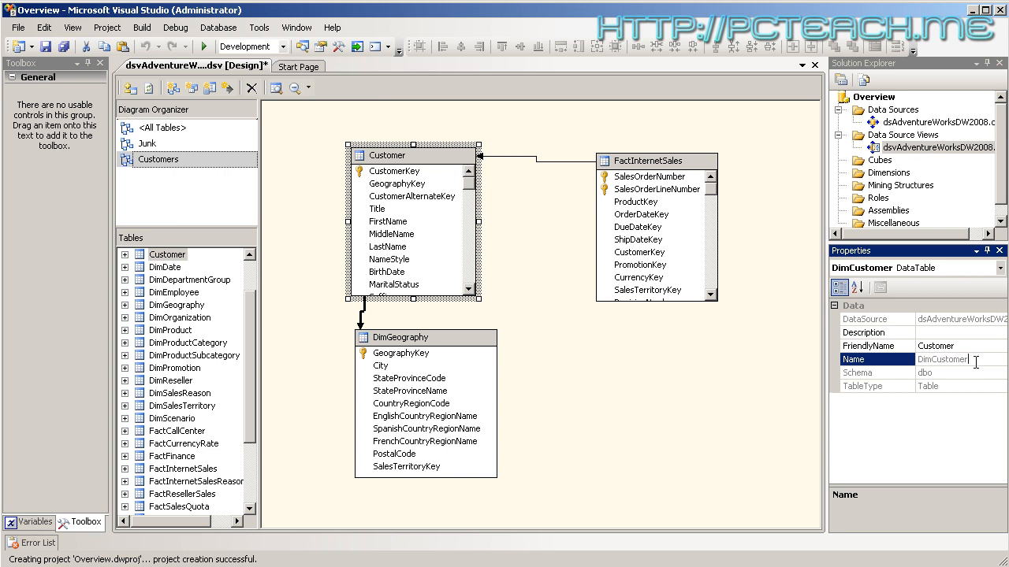
{"action": "left_click", "coordinate": [975, 348]}
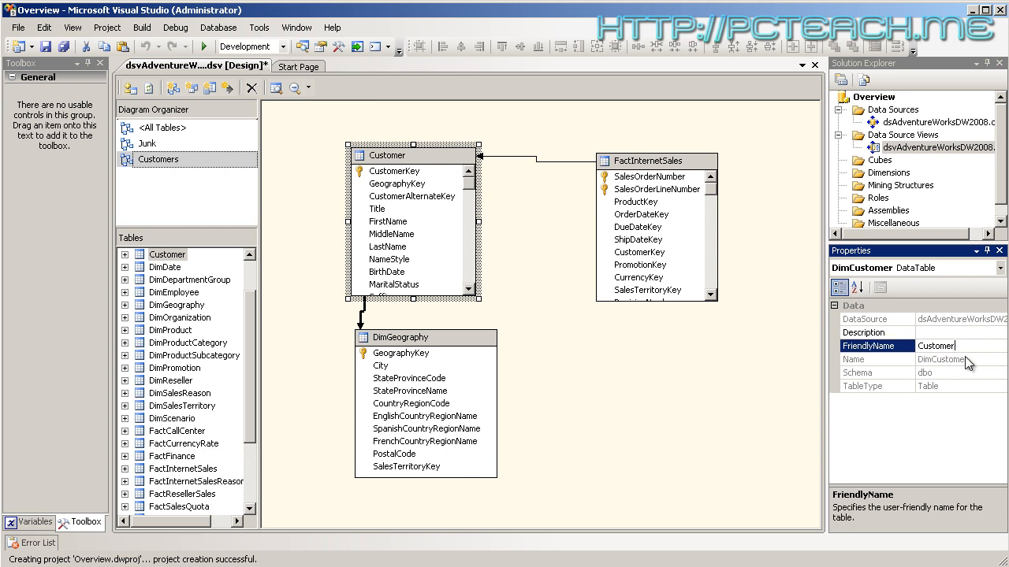
Set the friendly name of the FactInternetSales table to Internet Sales
{"action": "left_click", "coordinate": [657, 163]}
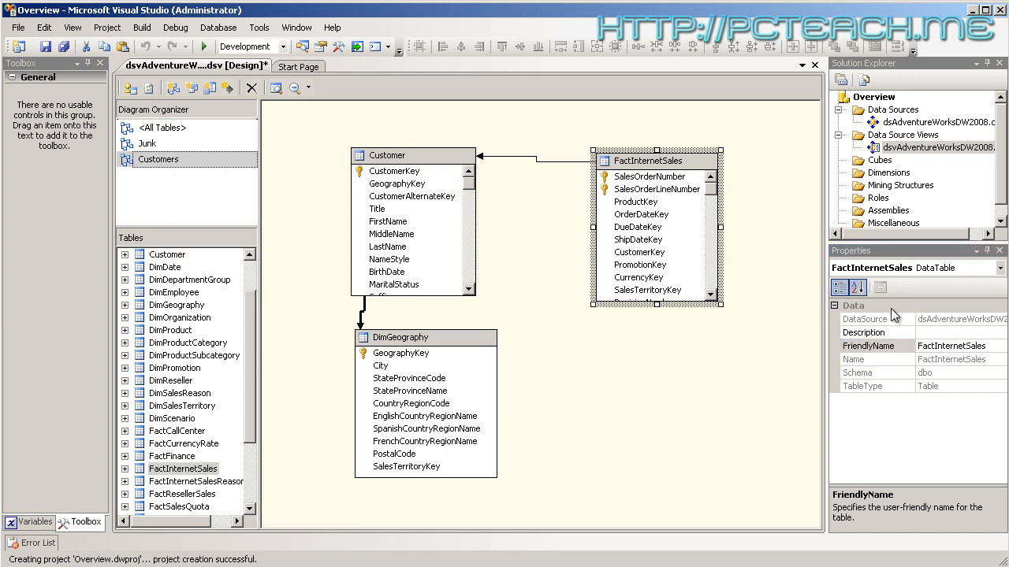
{"action": "left_click", "coordinate": [935, 347]}
{"action": "left_click_drag", "start_coordinate": [936, 347], "coordinate": [901, 352]}
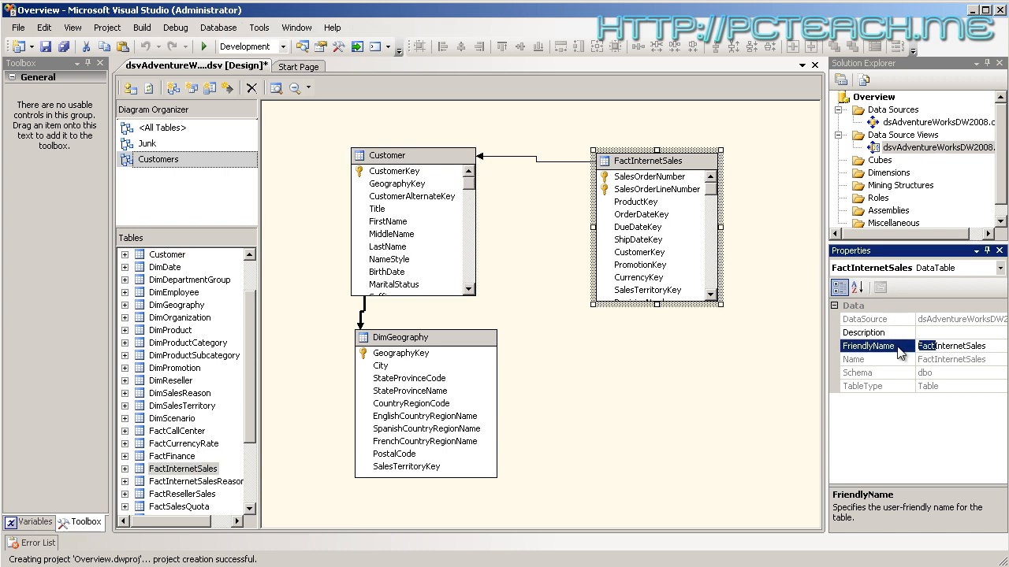
{"action": "key", "text": "Delete"}
{"action": "key", "text": "Return"}
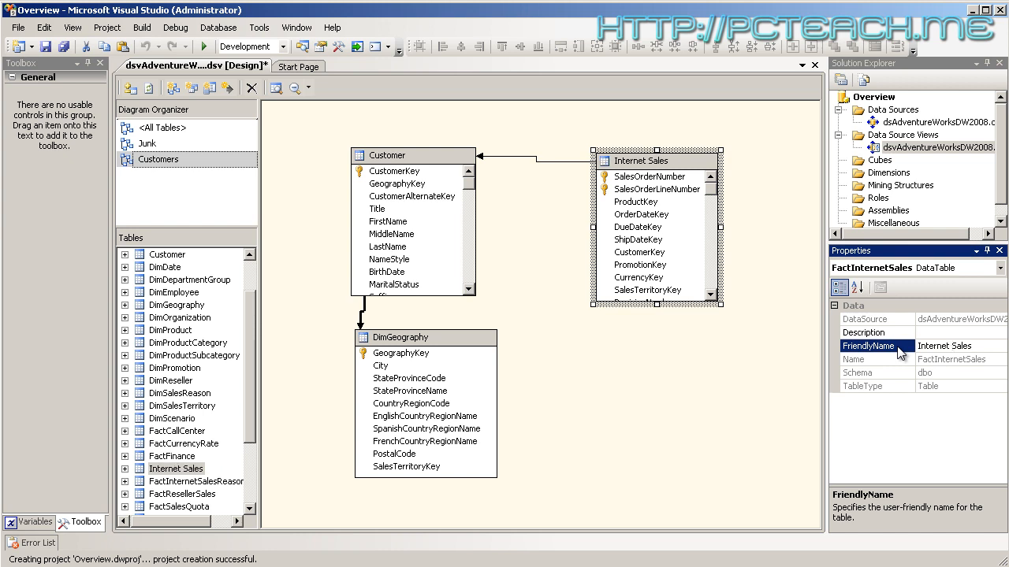
Set the friendly name of the DimGeography table to Geography and save all changes
{"action": "left_click", "coordinate": [434, 339]}
{"action": "left_click", "coordinate": [932, 347]}
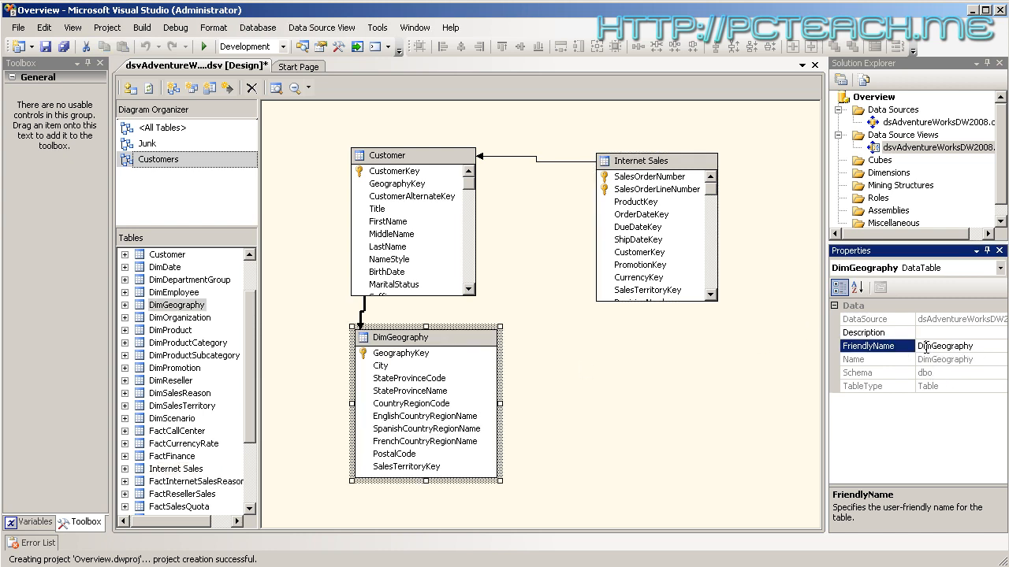
{"action": "left_click_drag", "start_coordinate": [932, 346], "coordinate": [917, 347]}
{"action": "key", "text": "Delete"}
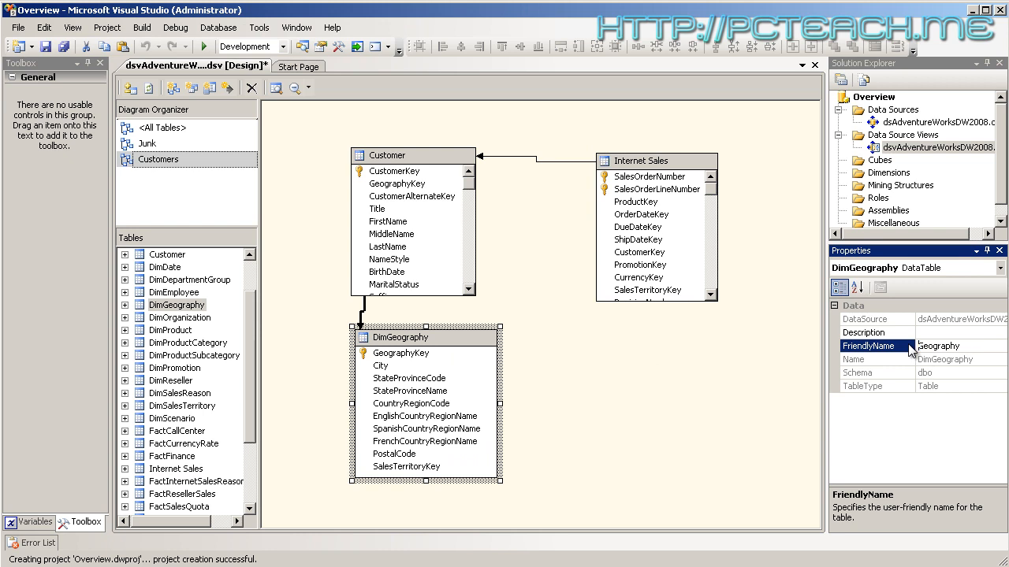
{"action": "left_click", "coordinate": [942, 332]}
{"action": "left_click", "coordinate": [556, 328]}
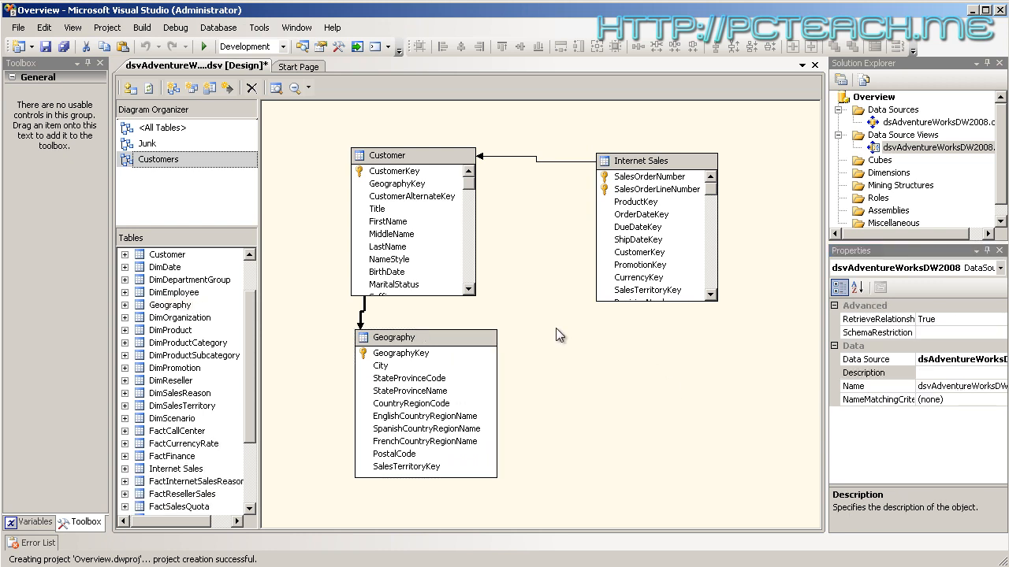
{"action": "left_click", "coordinate": [64, 47]}
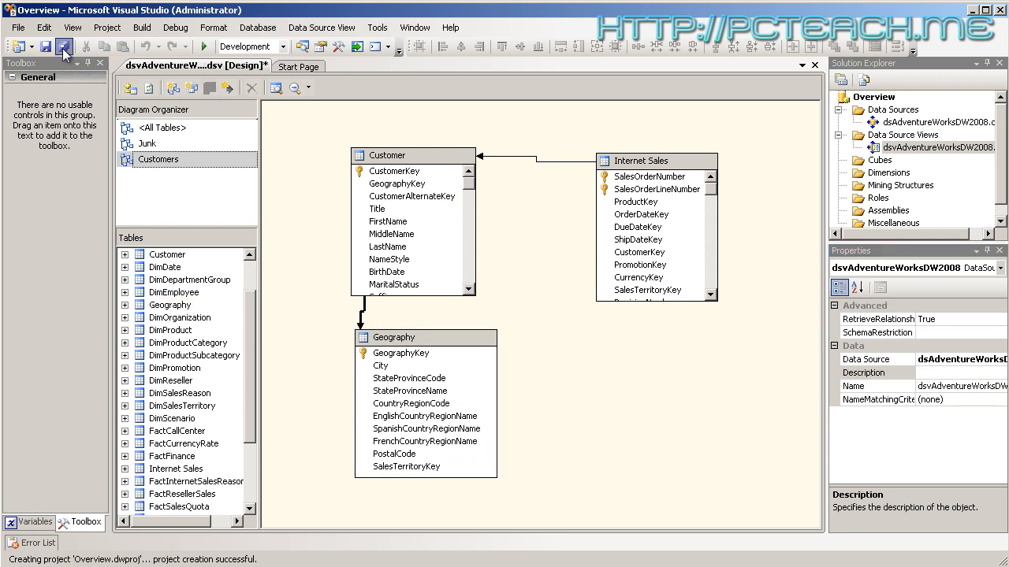
Check the Customer table's name in the <All Tables> diagram and return to the Customers diagram
{"action": "left_click", "coordinate": [159, 129]}
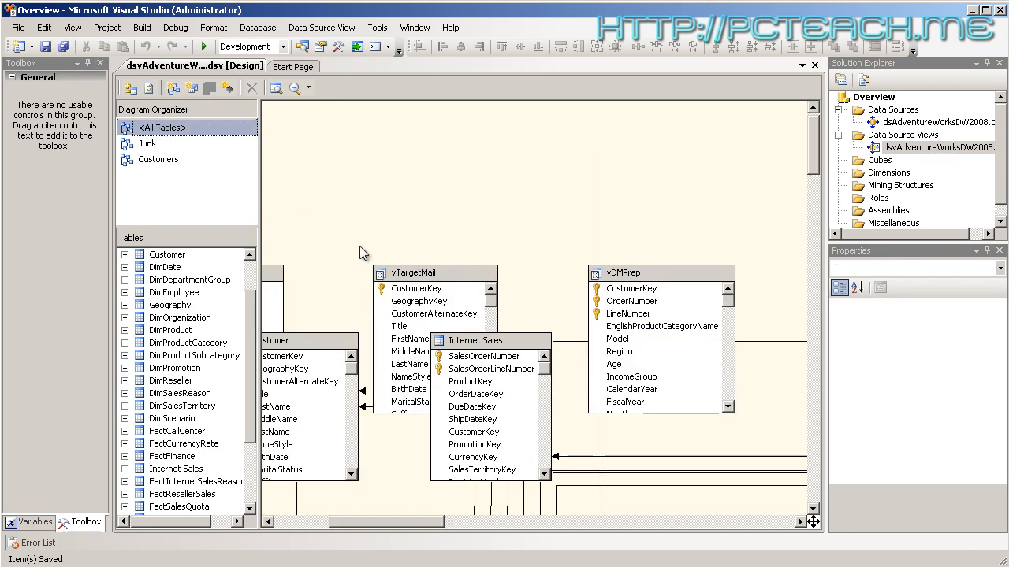
{"action": "left_click_drag", "start_coordinate": [388, 522], "coordinate": [342, 520]}
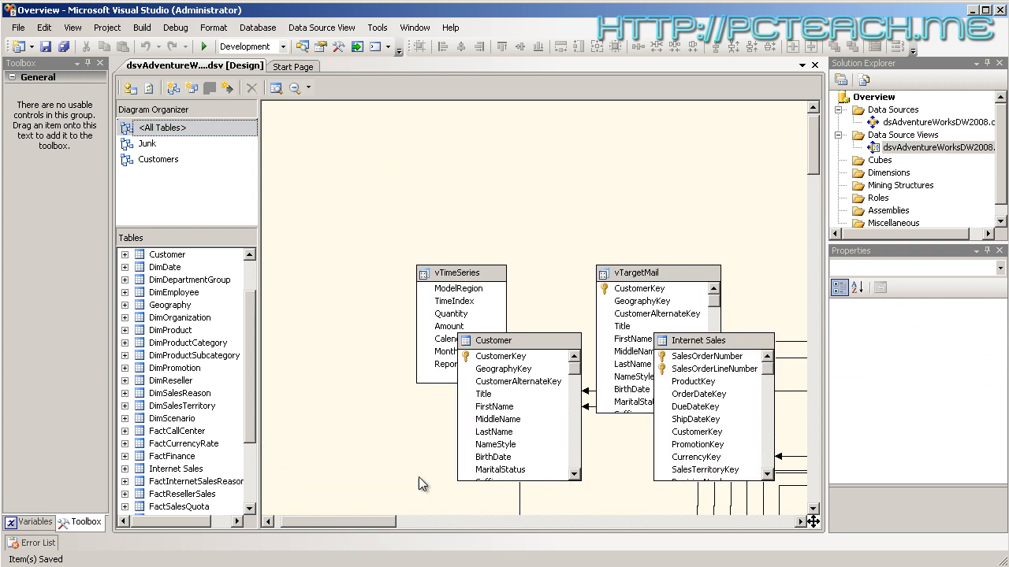
{"action": "left_click", "coordinate": [520, 347]}
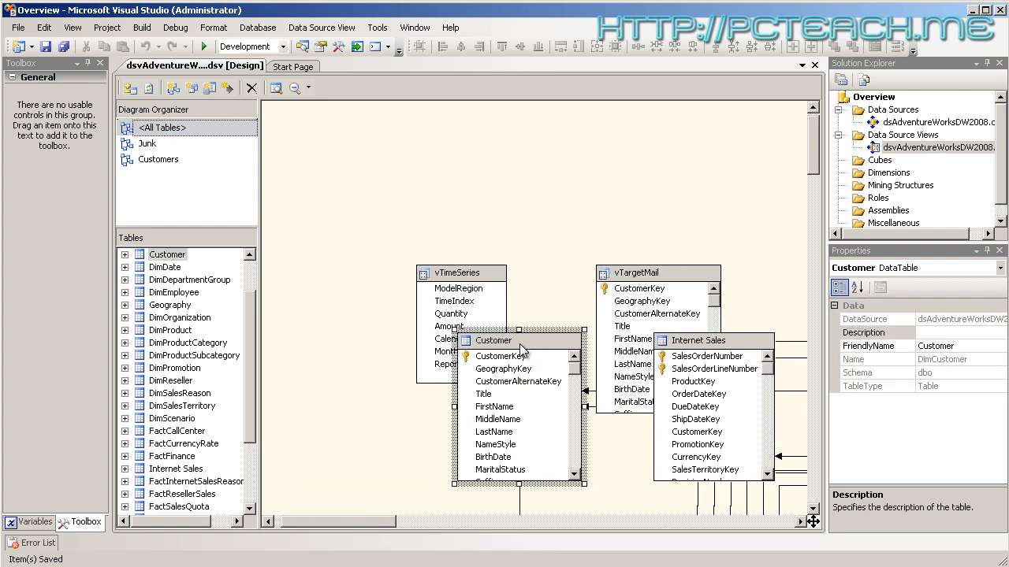
{"action": "left_click", "coordinate": [160, 160]}
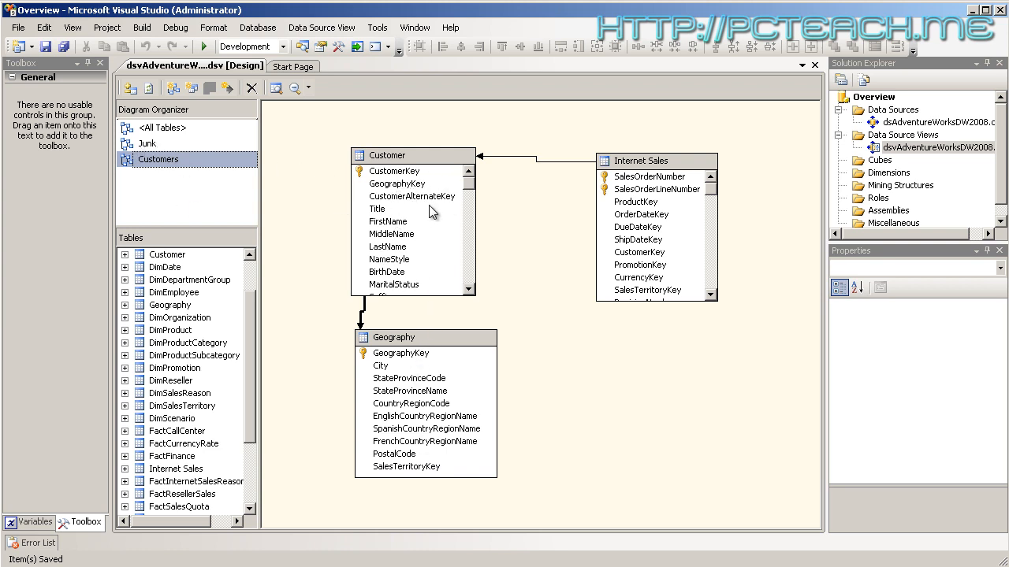
Set the friendly names of the Customer table's FirstName and MiddleName columns to First Name and Middle Name
{"action": "left_click", "coordinate": [388, 223]}
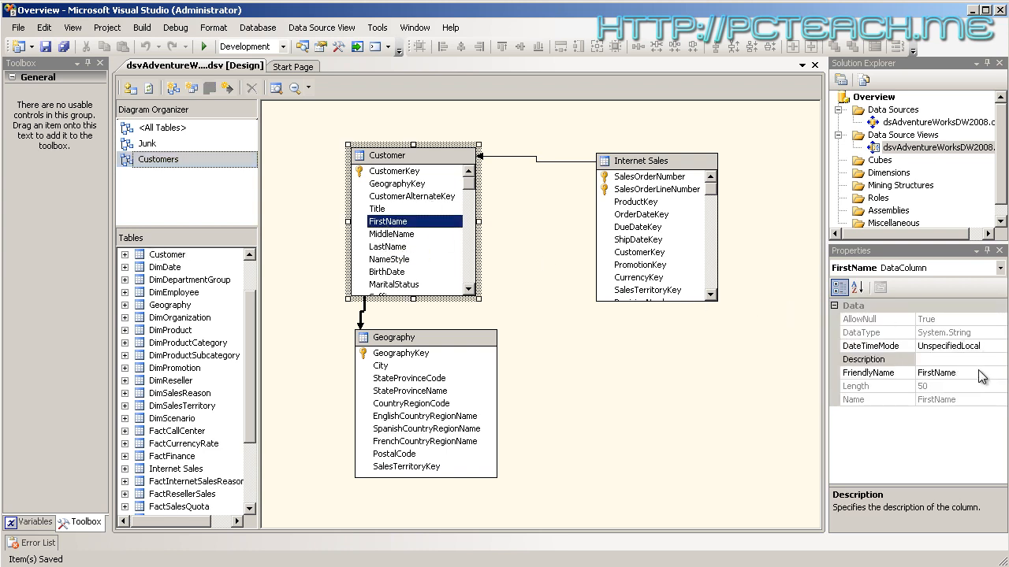
{"action": "left_click", "coordinate": [945, 359]}
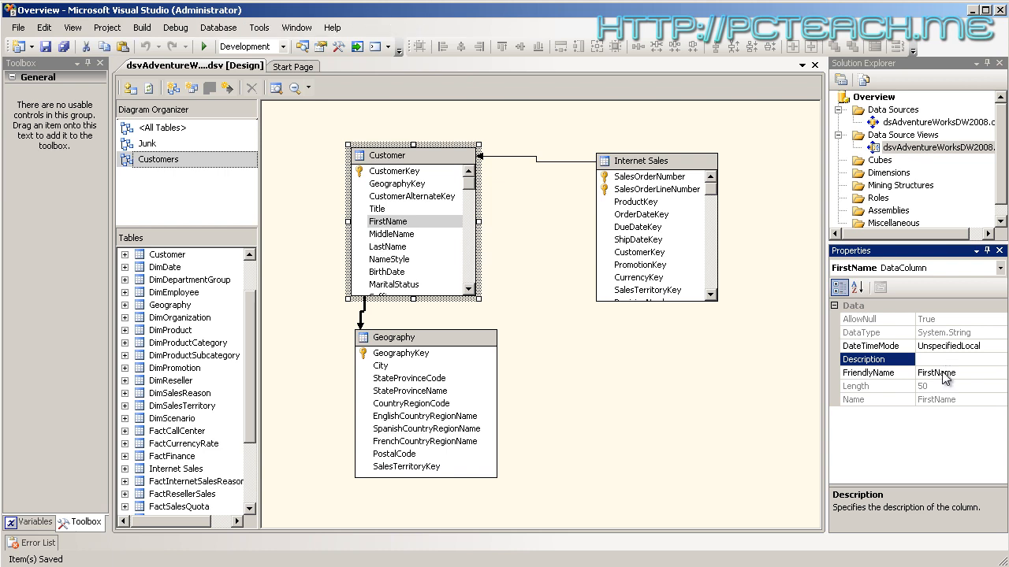
{"action": "left_click", "coordinate": [935, 375]}
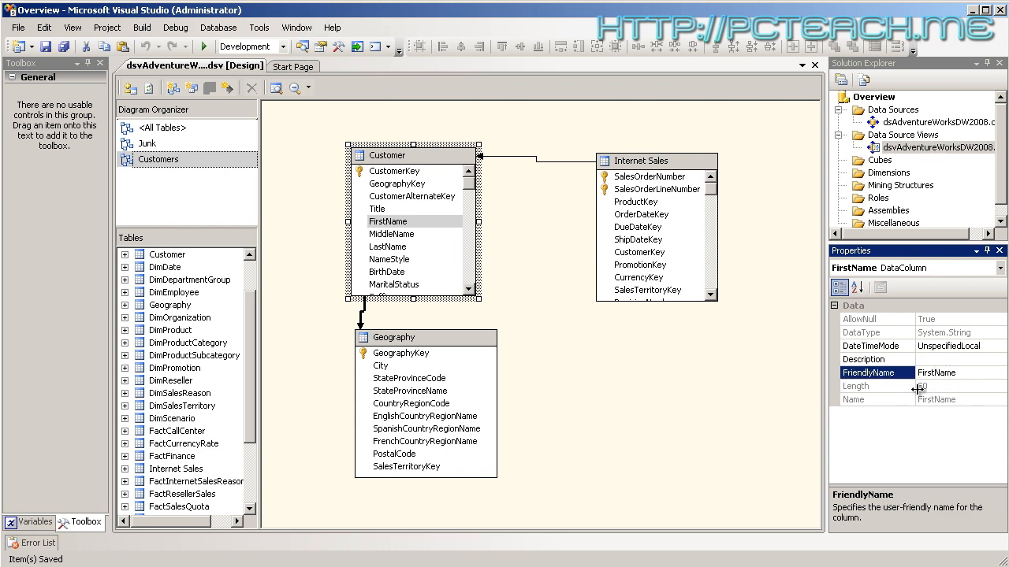
{"action": "left_click", "coordinate": [398, 235]}
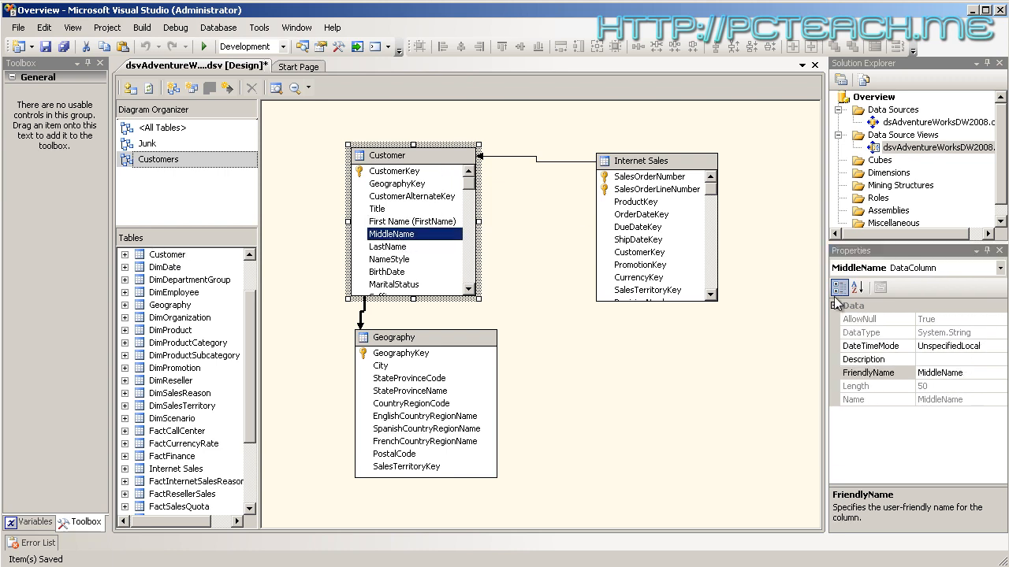
{"action": "left_click", "coordinate": [943, 373]}
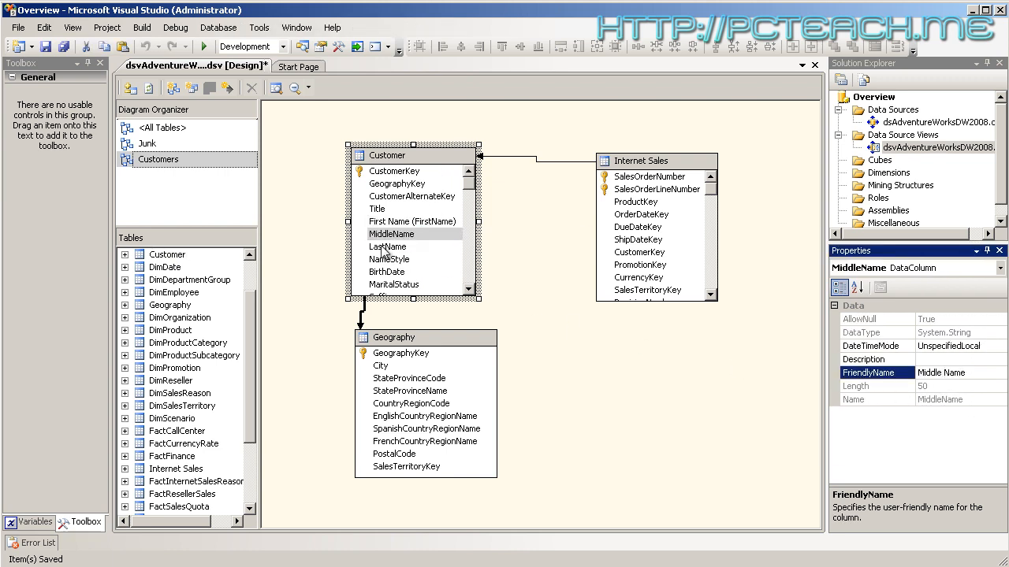
Set the friendly names of the Customer table's LastName and NameStyle columns to Last Name and Name Style
{"action": "left_click", "coordinate": [397, 247]}
{"action": "left_click", "coordinate": [933, 373]}
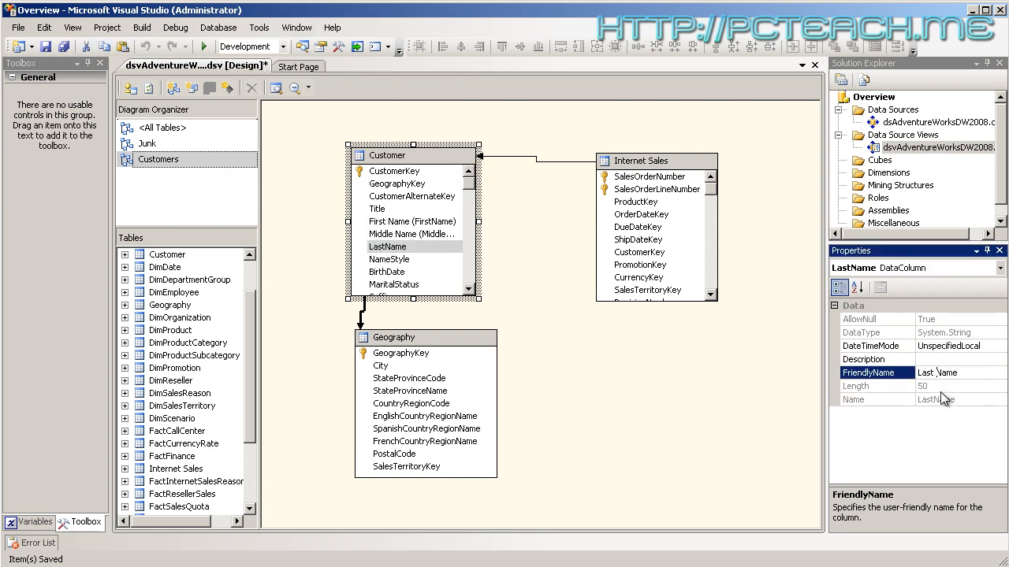
{"action": "left_click", "coordinate": [398, 259]}
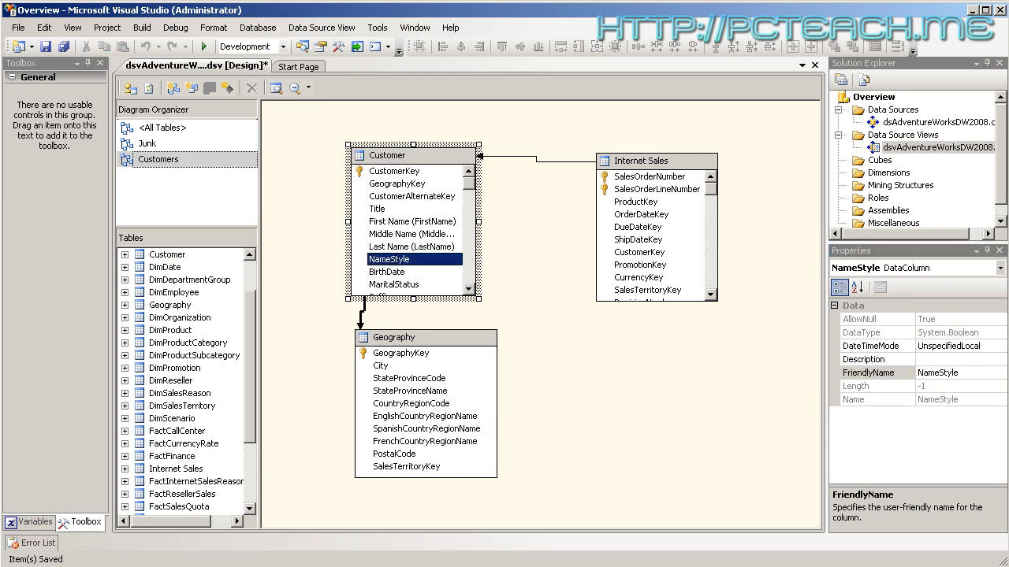
{"action": "left_click", "coordinate": [939, 372]}
{"action": "left_click", "coordinate": [570, 275]}
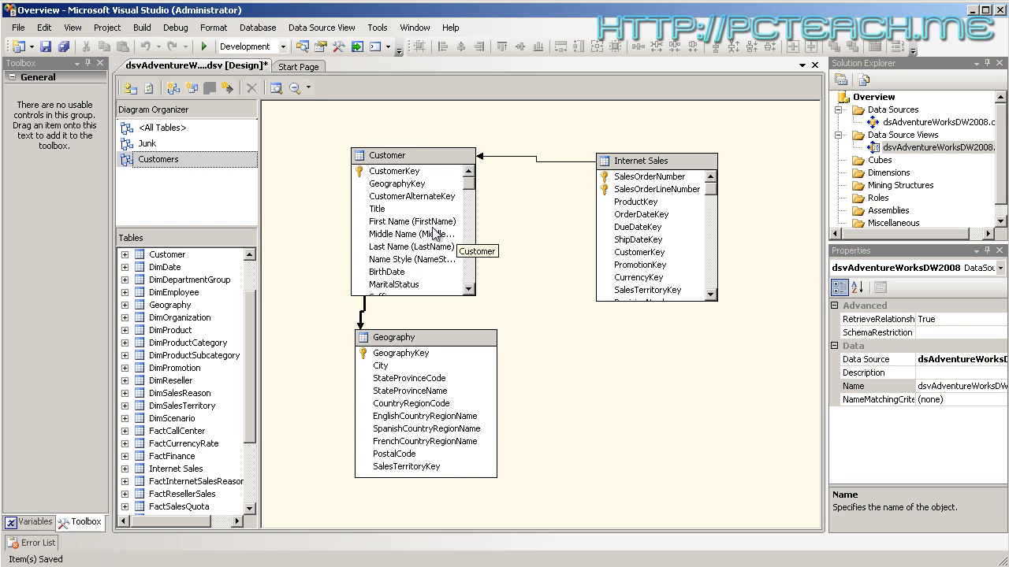
Inspect the properties of the First Name column, the OrderDateKey column and the Customer table
{"action": "left_click", "coordinate": [416, 223]}
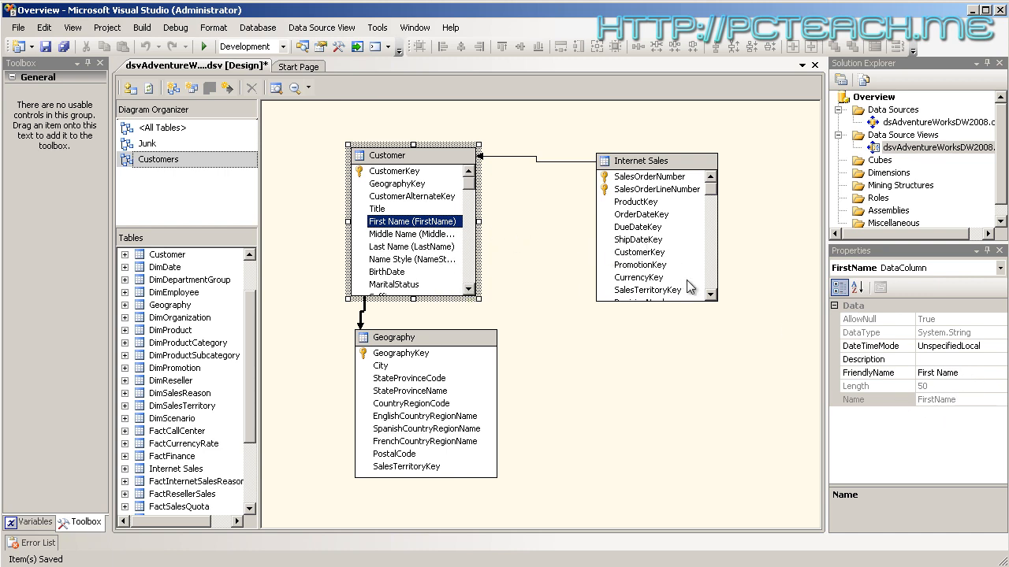
{"action": "left_click", "coordinate": [637, 216]}
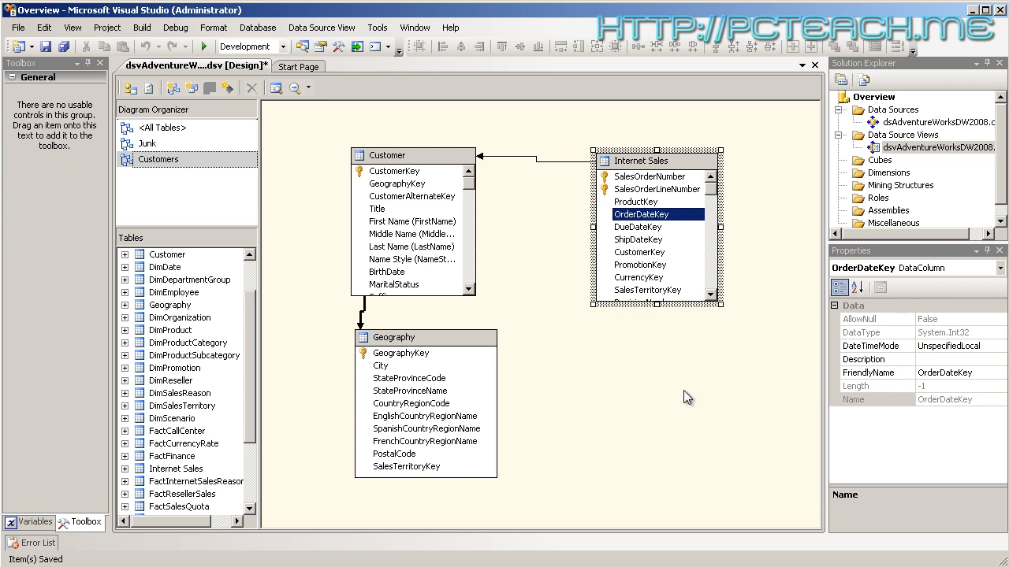
{"action": "left_click", "coordinate": [417, 156]}
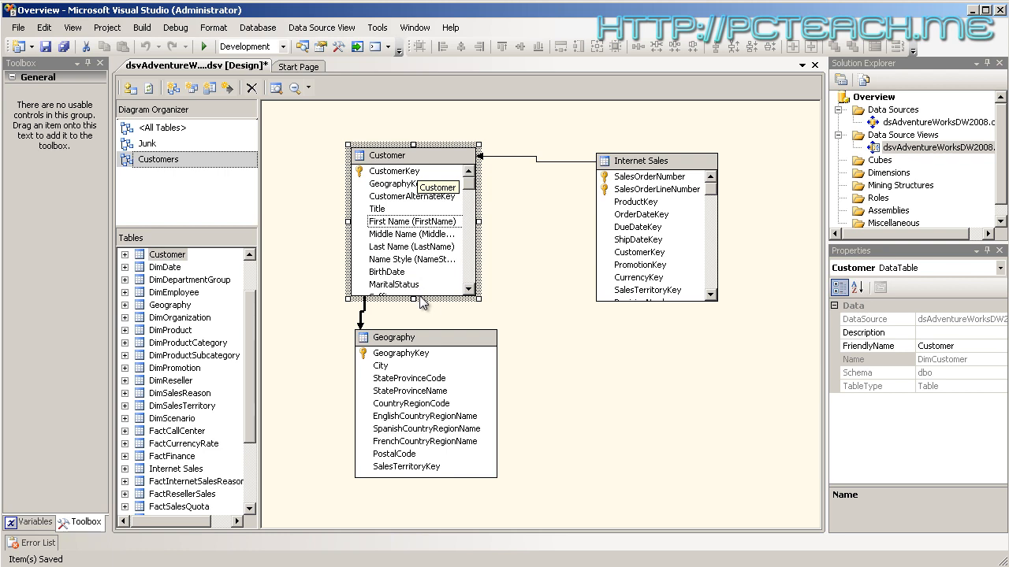
Enlarge the Internet Sales table downward in the Customers diagram to show its columns through ProductStandardCost
{"action": "left_click", "coordinate": [648, 308]}
{"action": "left_click", "coordinate": [666, 178]}
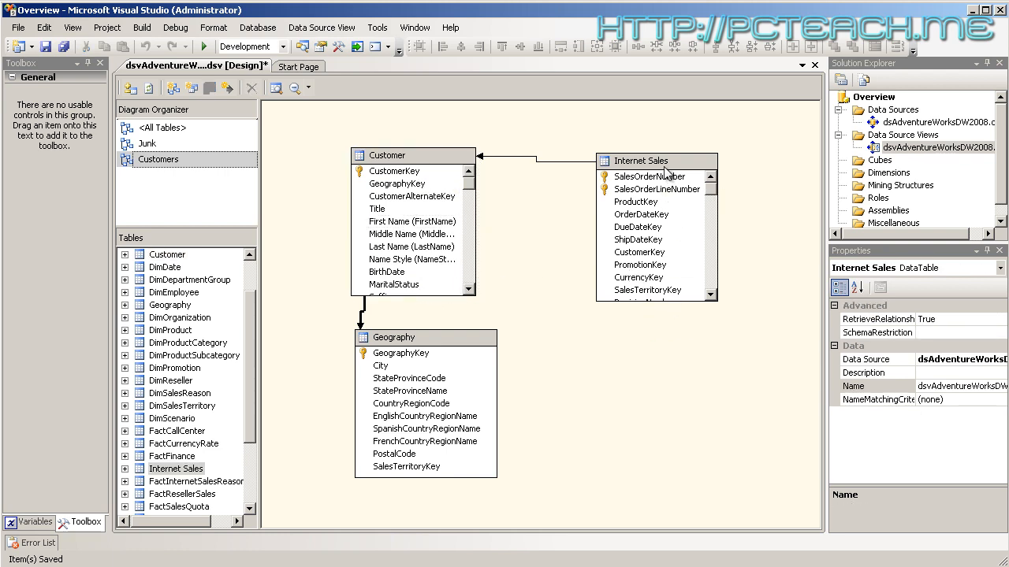
{"action": "left_click_drag", "start_coordinate": [657, 305], "coordinate": [656, 383]}
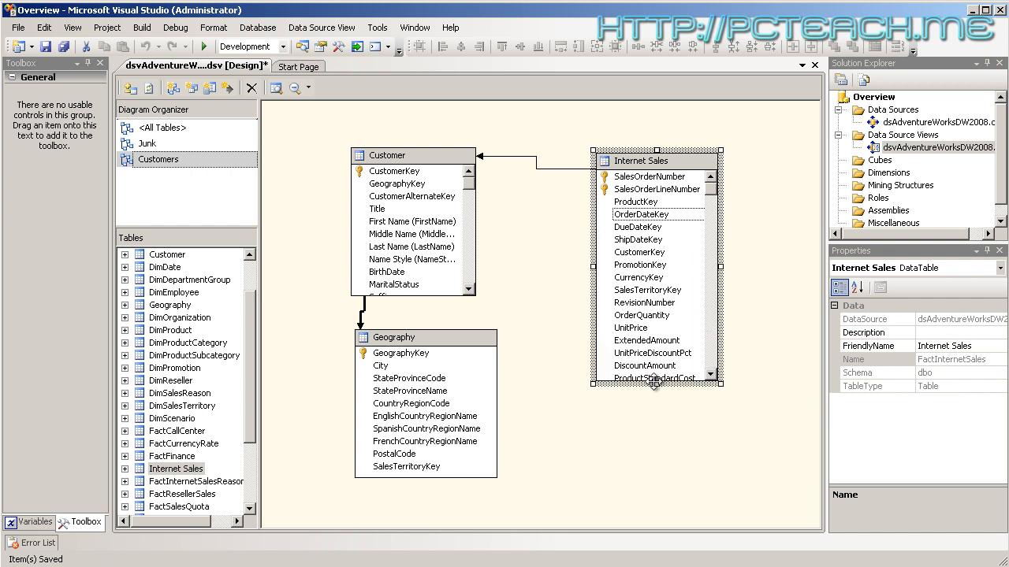
Try to create a named calculation FullName on the Customer table with the expression Firstname + " " + LastName
{"action": "left_click", "coordinate": [396, 223]}
{"action": "left_click", "coordinate": [403, 248]}
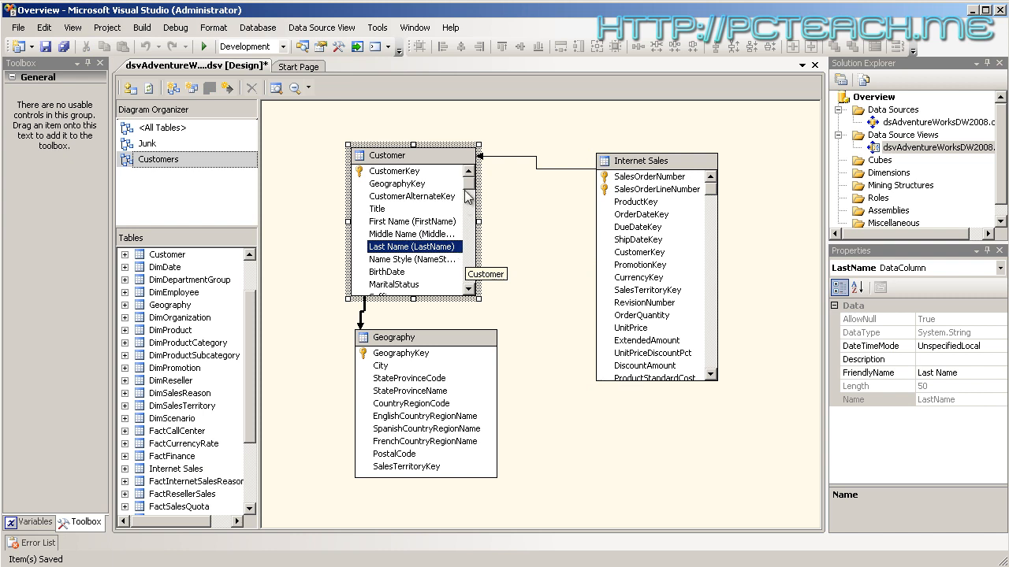
{"action": "mouse_move", "coordinate": [470, 191]}
{"action": "left_mouse_down"}
{"action": "mouse_move", "coordinate": [469, 292]}
{"action": "mouse_move", "coordinate": [480, 187]}
{"action": "mouse_move", "coordinate": [469, 184]}
{"action": "left_mouse_up"}
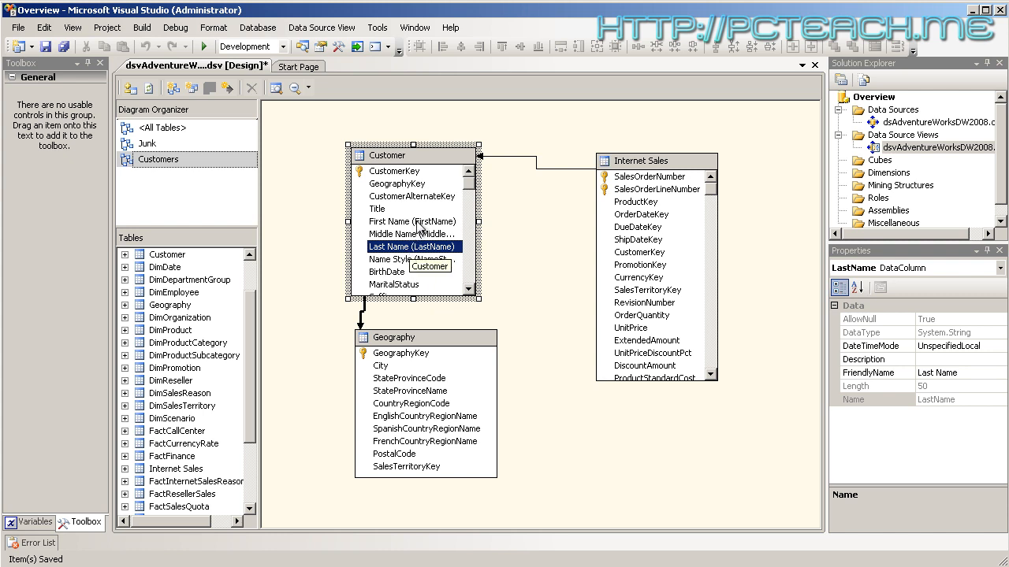
{"action": "right_click", "coordinate": [392, 163]}
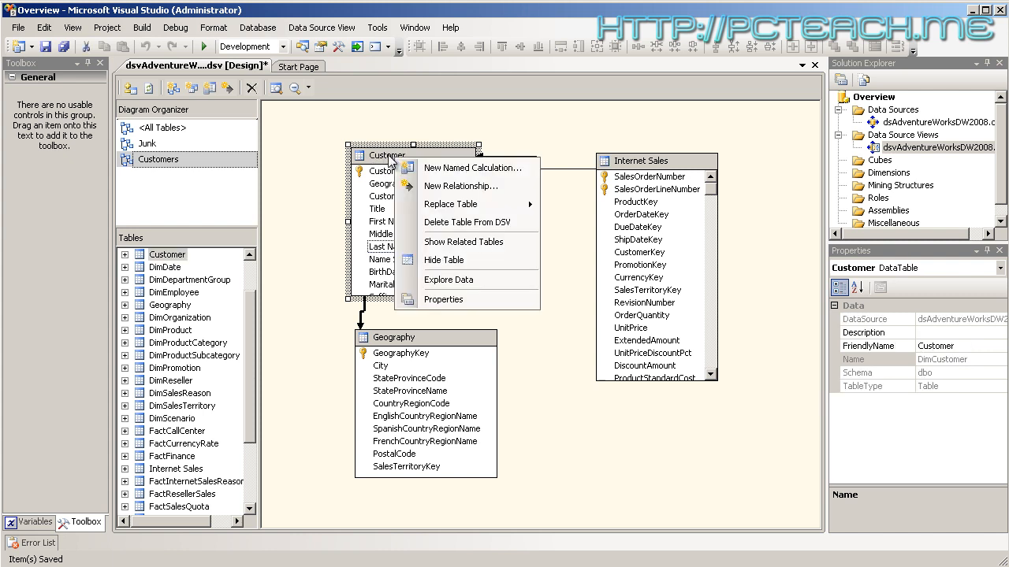
{"action": "left_click", "coordinate": [471, 168]}
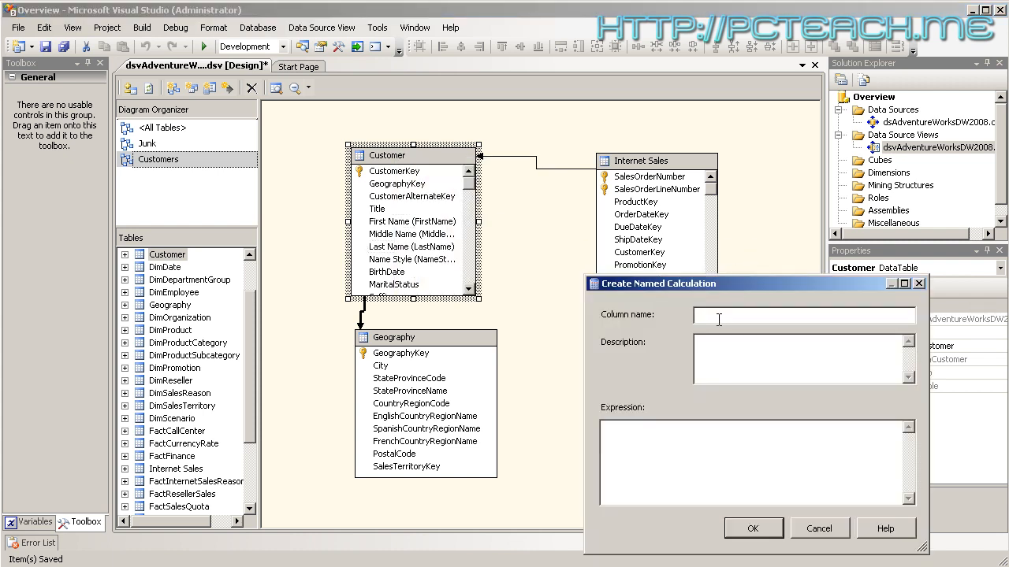
{"action": "type", "text": "FullName"}
{"action": "left_click", "coordinate": [676, 443]}
{"action": "type", "text": "Firstname + \" \" + LastName"}
{"action": "left_click", "coordinate": [755, 528]}
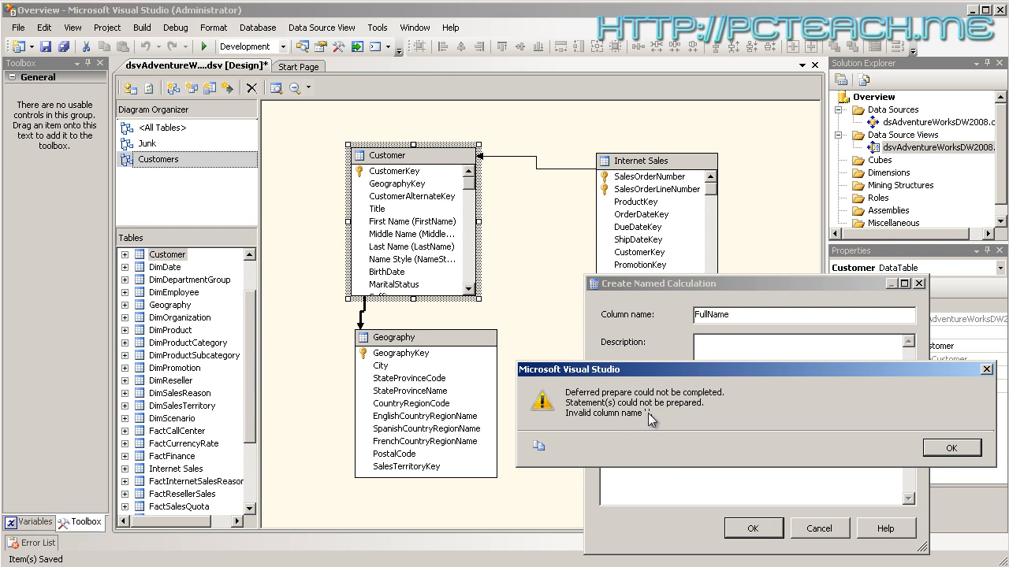
Correct the FullName expression to use single quotes, Firstname + ' ' + LastName, and create the named calculation
{"action": "left_click", "coordinate": [937, 447]}
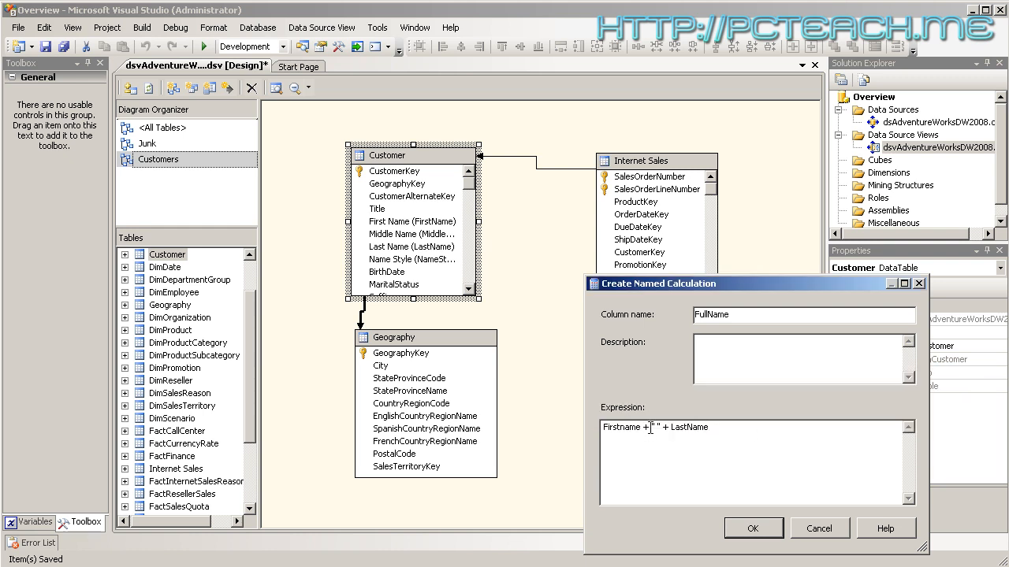
{"action": "left_click", "coordinate": [655, 427]}
{"action": "key", "text": "BackSpace"}
{"action": "left_click", "coordinate": [753, 527]}
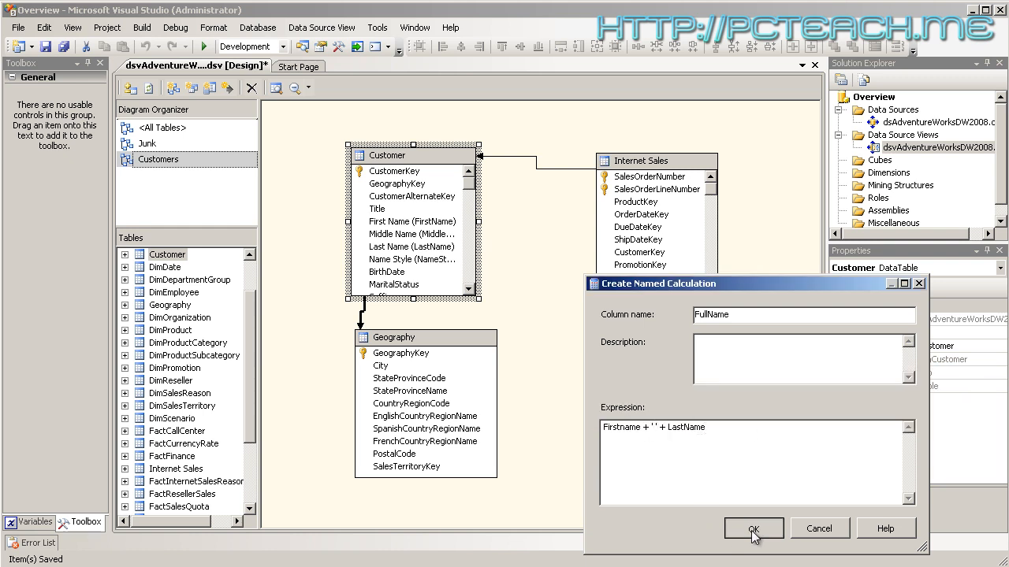
Review the FullName named calculation's definition, examining the quoted space between the two name columns in its expression
{"action": "left_click", "coordinate": [397, 290]}
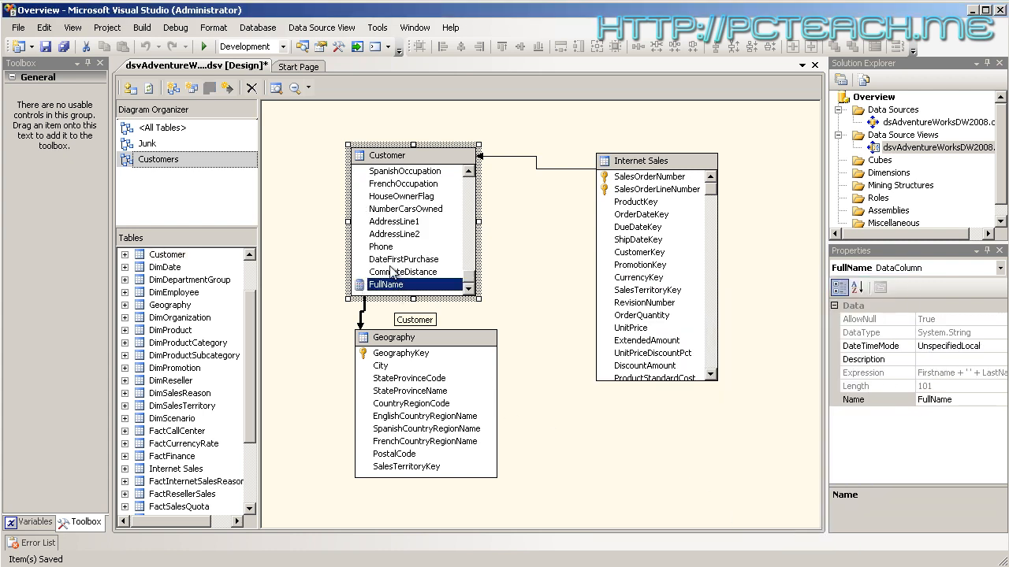
{"action": "right_click", "coordinate": [380, 286]}
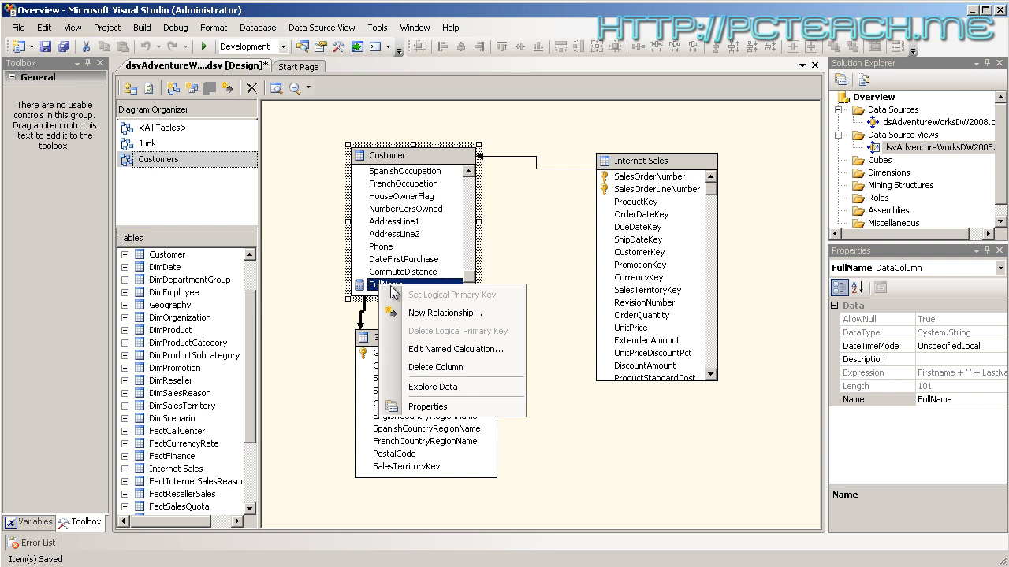
{"action": "left_click", "coordinate": [460, 360]}
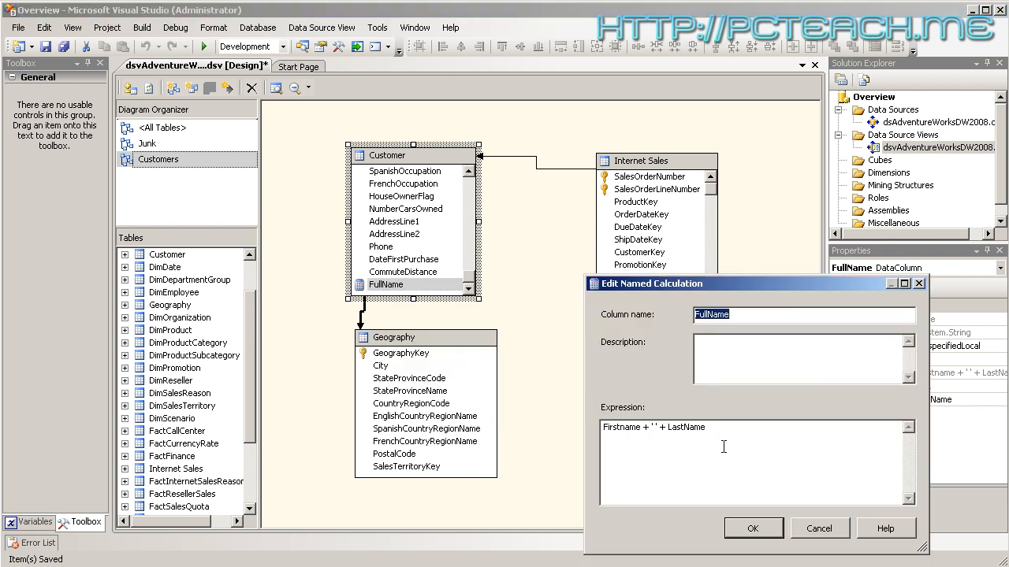
{"action": "left_click", "coordinate": [650, 428]}
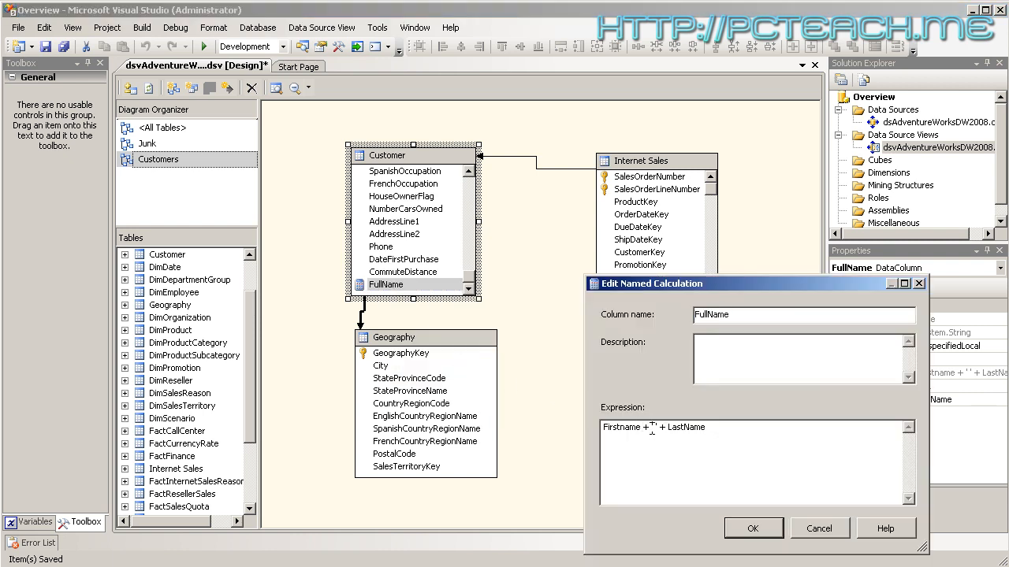
{"action": "left_click", "coordinate": [712, 426]}
{"action": "left_click_drag", "start_coordinate": [653, 289], "coordinate": [536, 242]}
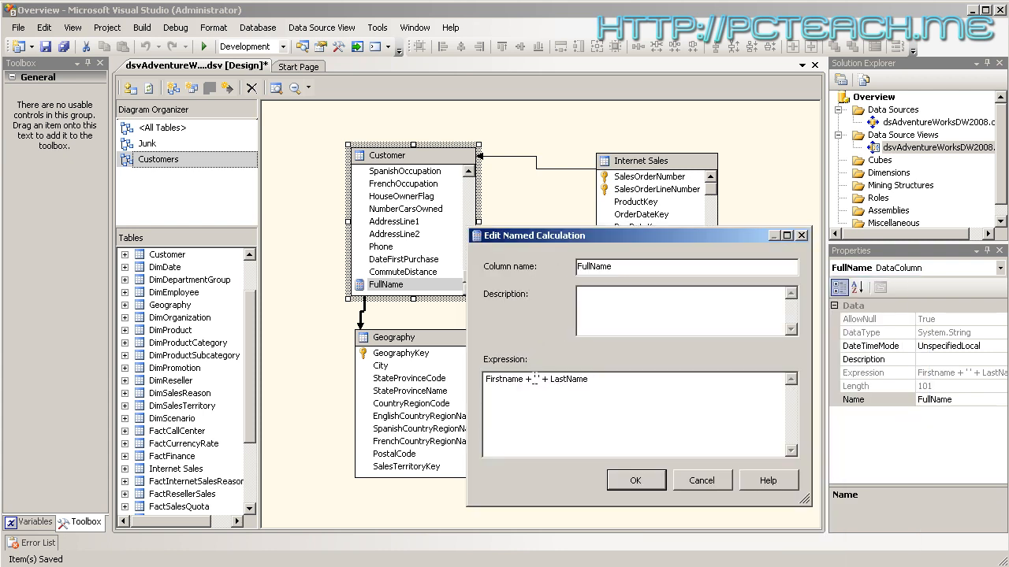
{"action": "left_click_drag", "start_coordinate": [534, 379], "coordinate": [541, 379]}
{"action": "left_click", "coordinate": [541, 378]}
{"action": "double_click", "coordinate": [537, 379]}
{"action": "double_click", "coordinate": [528, 379]}
{"action": "left_click", "coordinate": [532, 380]}
{"action": "left_click", "coordinate": [552, 388]}
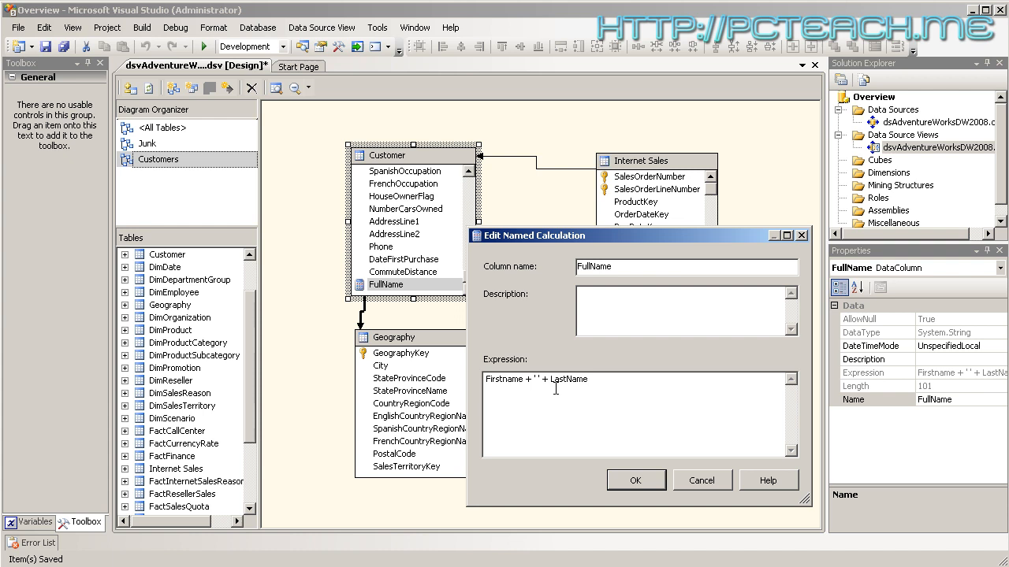
{"action": "left_click", "coordinate": [637, 481]}
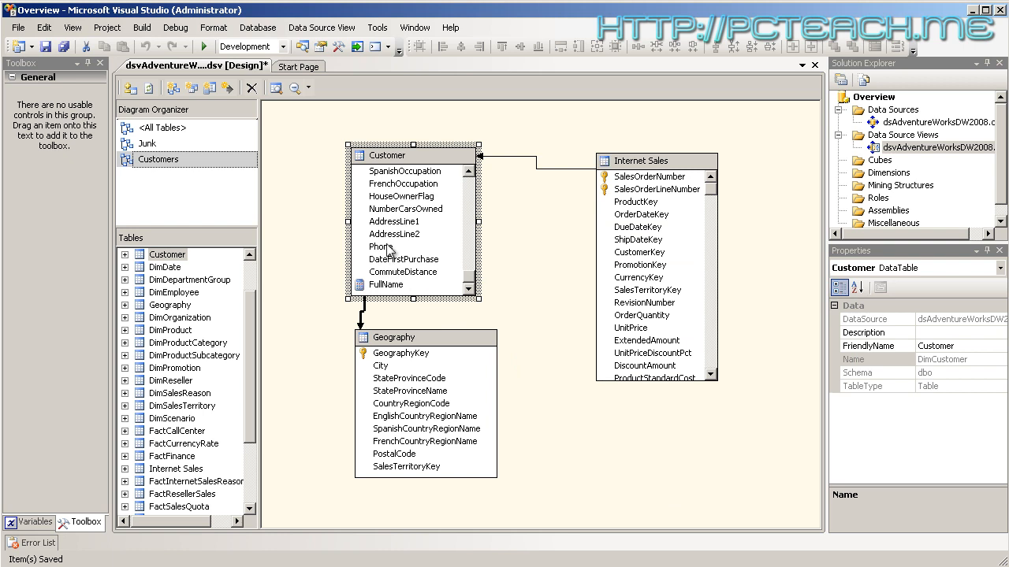
Compare the FullName calculation with the Customer table's friendly-named columns and rename it to Full Name
{"action": "left_click", "coordinate": [473, 249]}
{"action": "left_click_drag", "start_coordinate": [473, 249], "coordinate": [473, 207]}
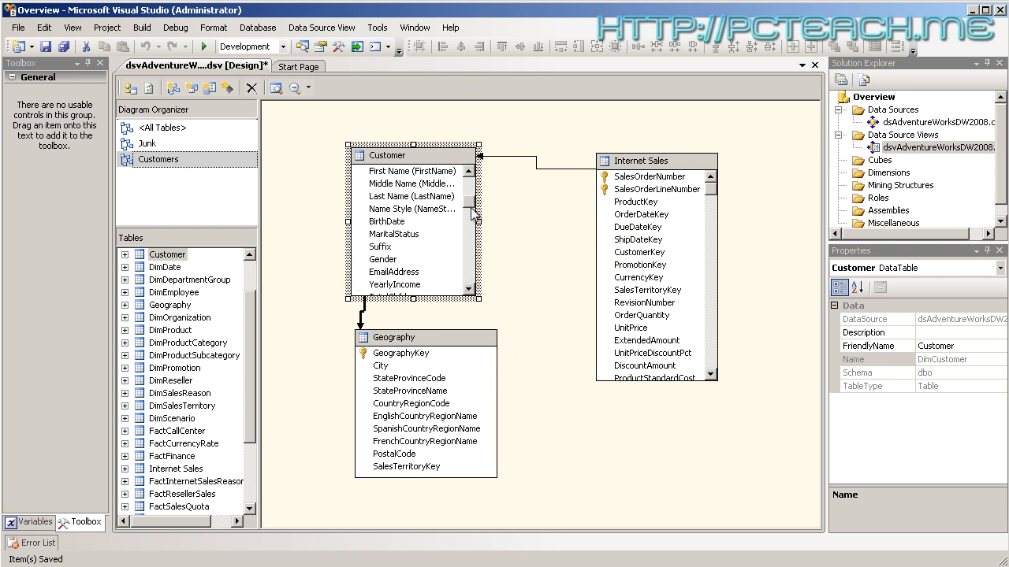
{"action": "left_click", "coordinate": [409, 186]}
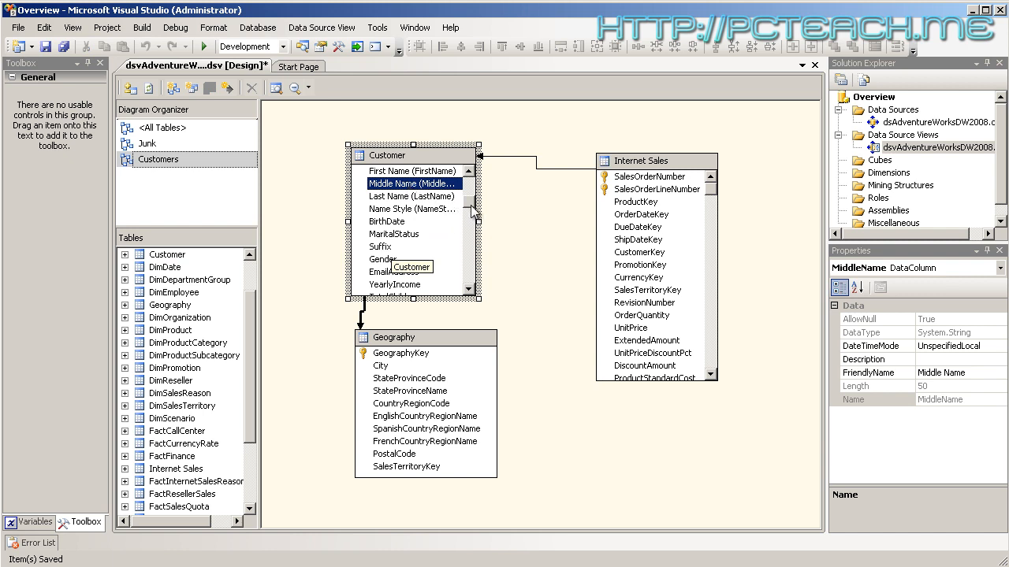
{"action": "left_click_drag", "start_coordinate": [473, 210], "coordinate": [468, 290]}
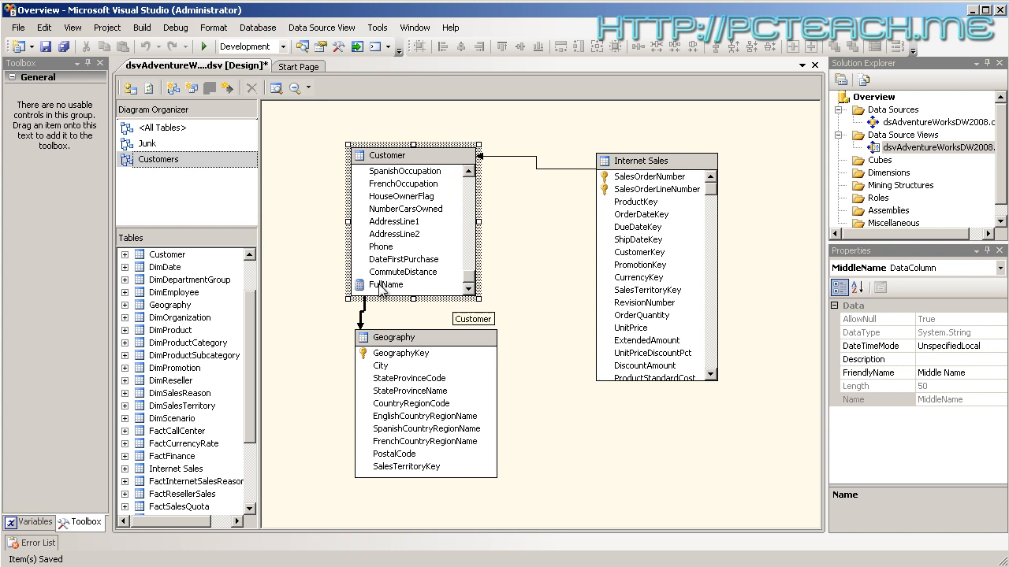
{"action": "left_click", "coordinate": [382, 286]}
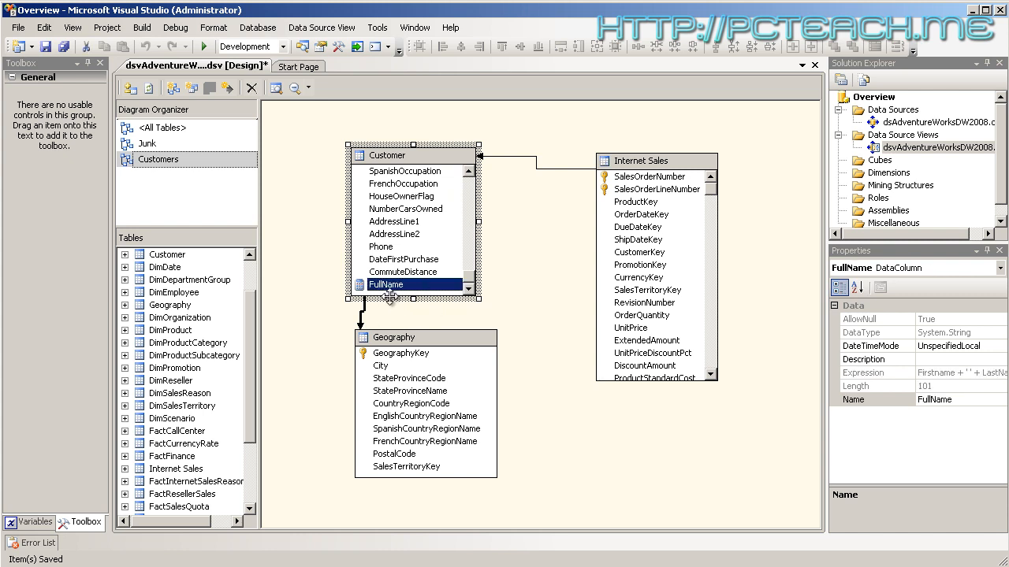
{"action": "left_click", "coordinate": [932, 401]}
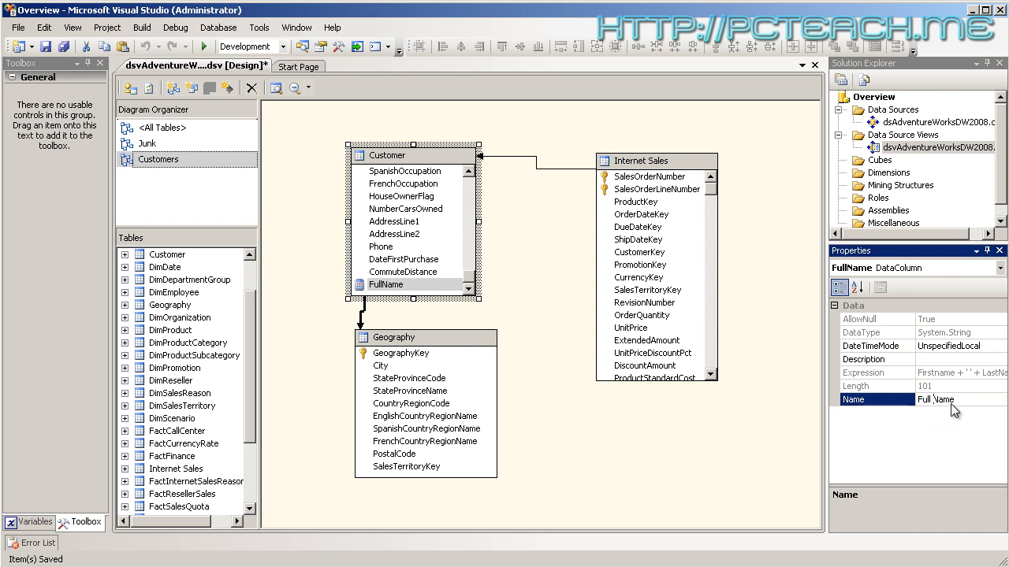
{"action": "left_click", "coordinate": [944, 387]}
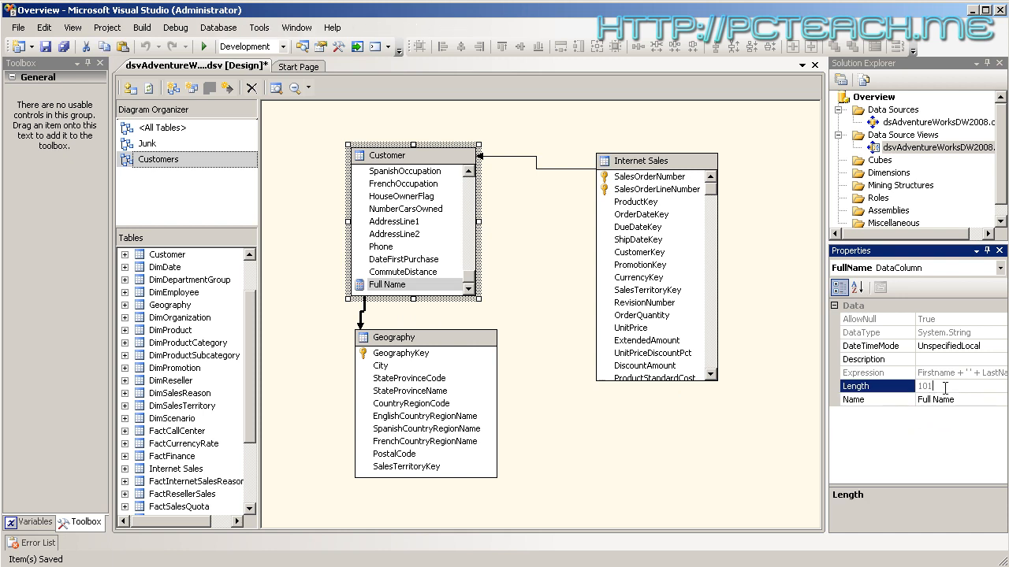
Tidy the Customers diagram by lengthening the Customer table slightly and placing a slightly narrower Geography table directly beneath it
{"action": "left_click", "coordinate": [472, 289]}
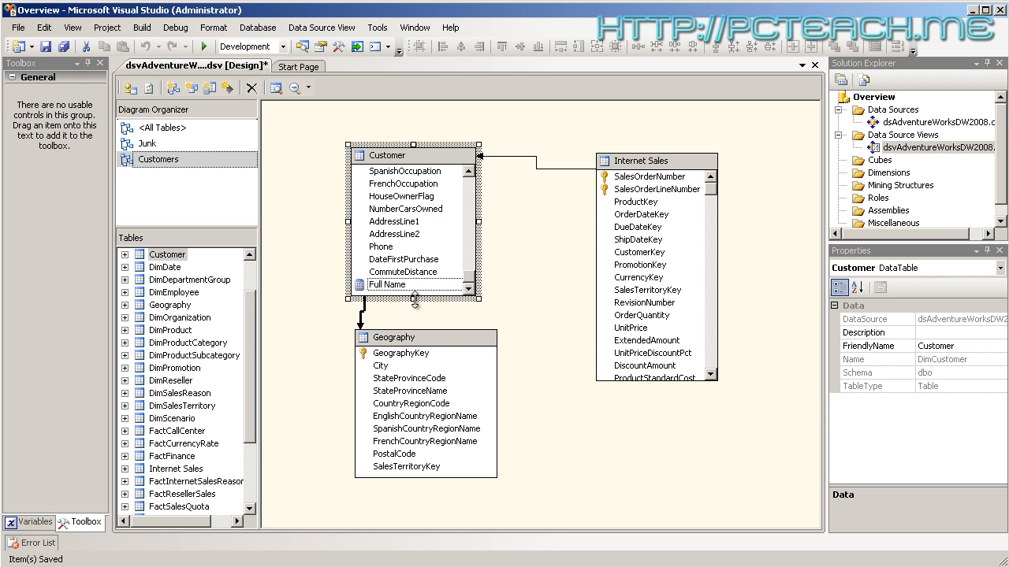
{"action": "left_click_drag", "start_coordinate": [410, 340], "coordinate": [403, 353]}
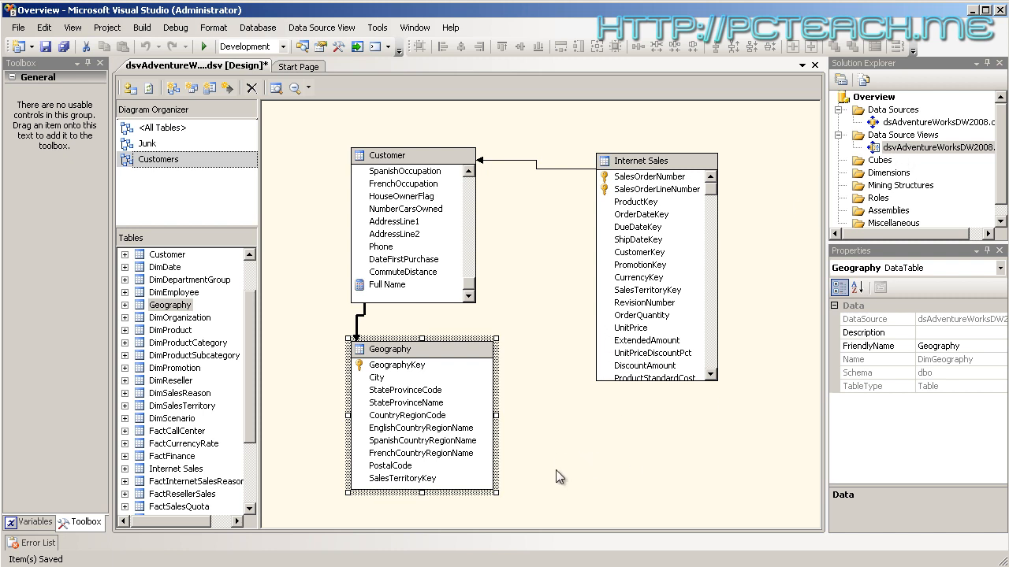
{"action": "left_click", "coordinate": [899, 124]}
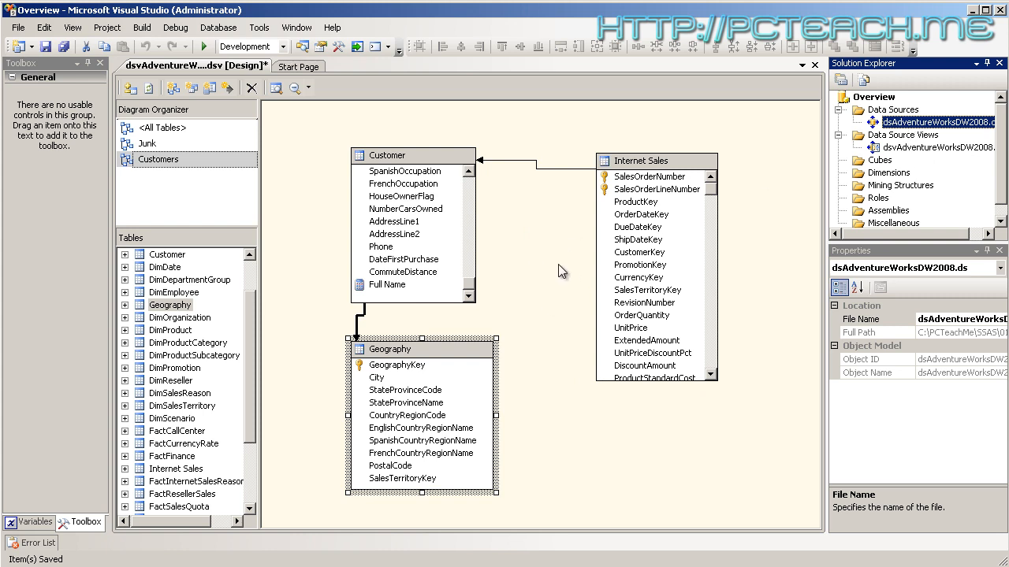
{"action": "left_click", "coordinate": [495, 415]}
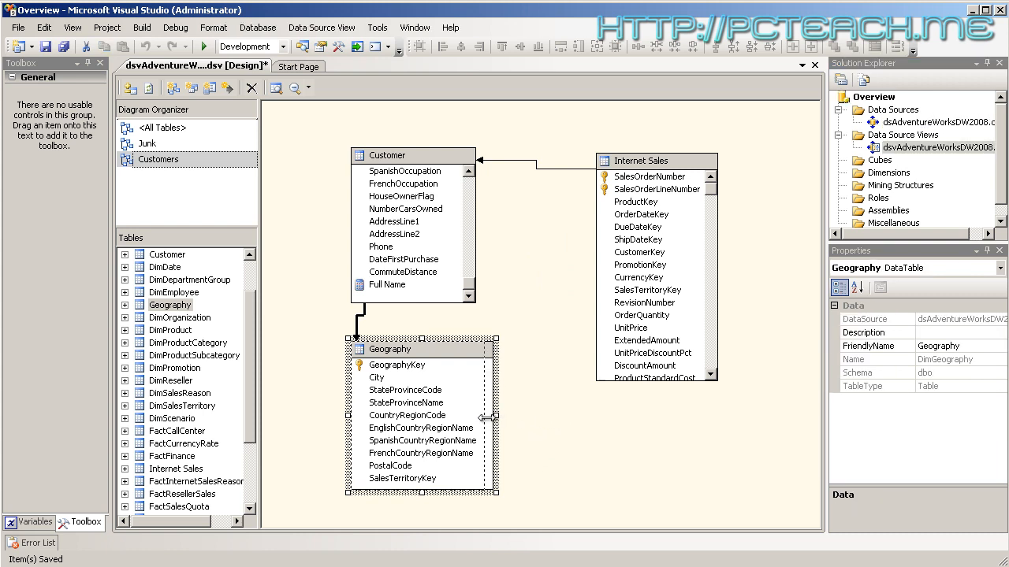
{"action": "left_click_drag", "start_coordinate": [495, 415], "coordinate": [484, 415]}
{"action": "left_click", "coordinate": [542, 408]}
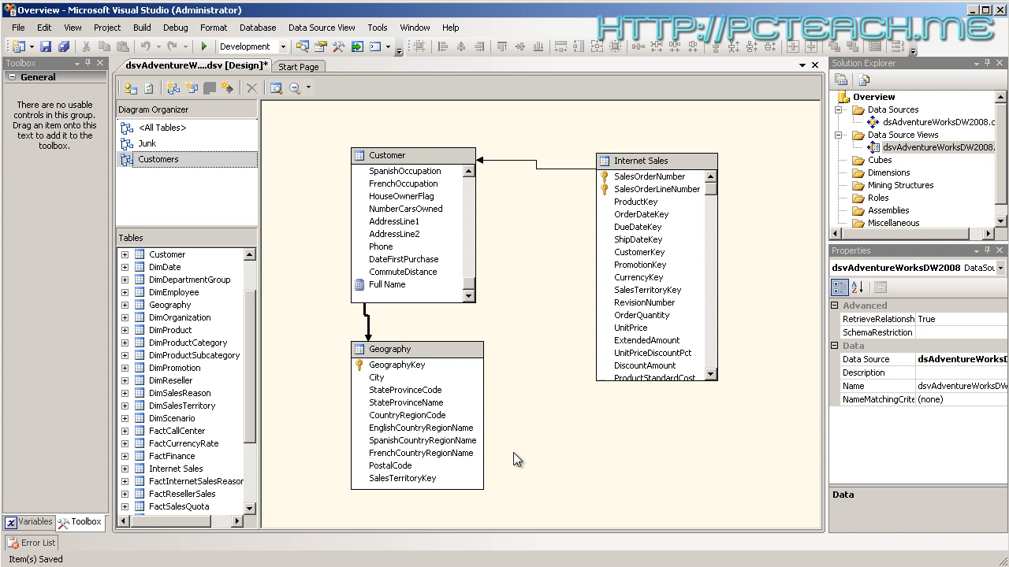
{"action": "left_click", "coordinate": [392, 287]}
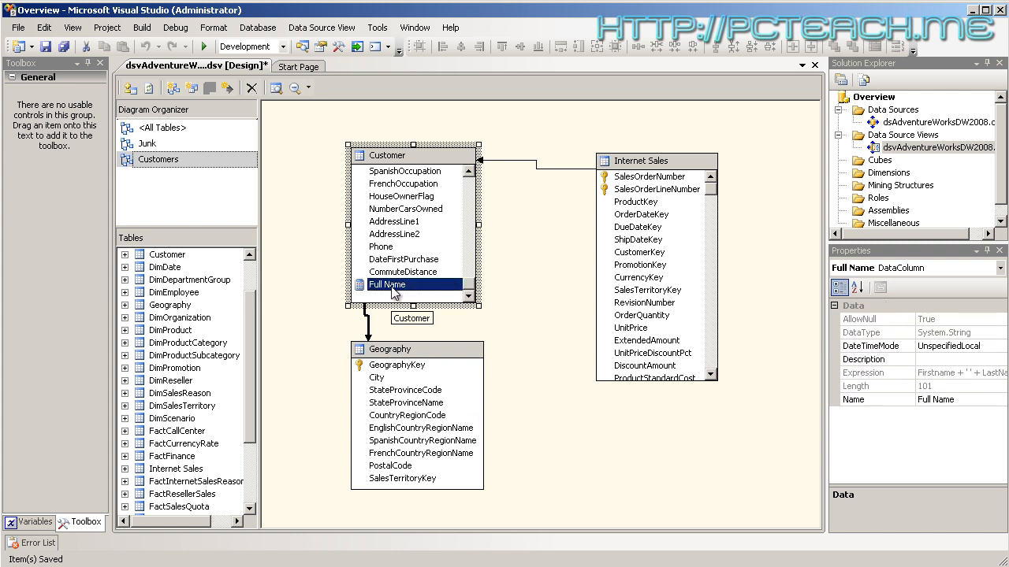
{"action": "left_click", "coordinate": [541, 402]}
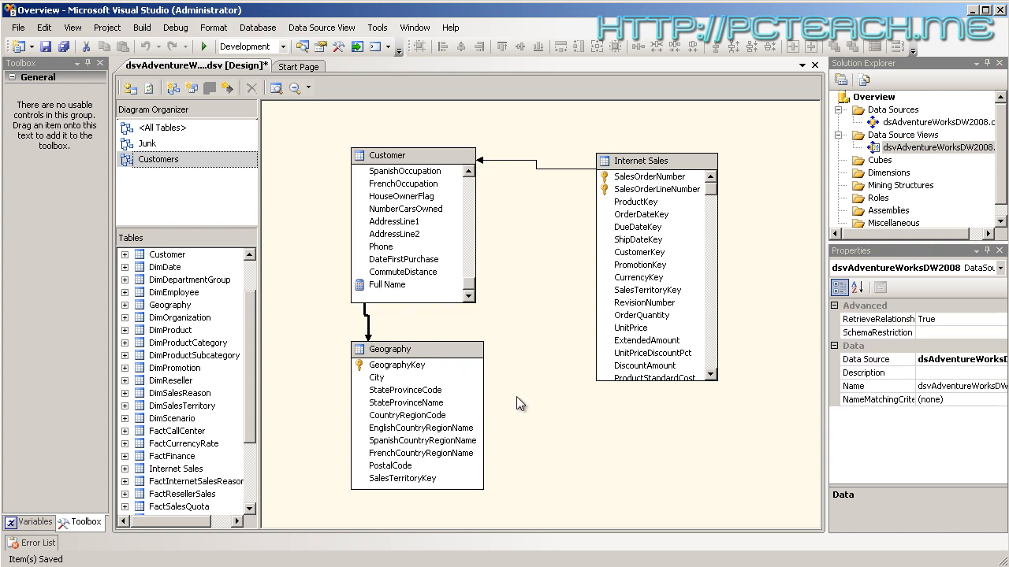
Start a new named query called vwtest on the dsAdventureWorksDW2008 data source
{"action": "right_click", "coordinate": [541, 416]}
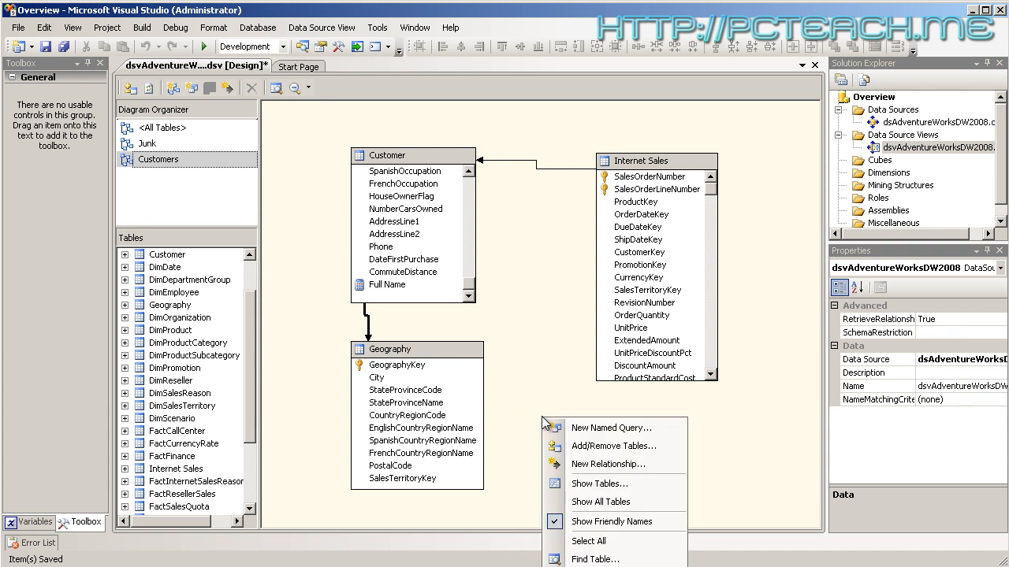
{"action": "left_click", "coordinate": [599, 433]}
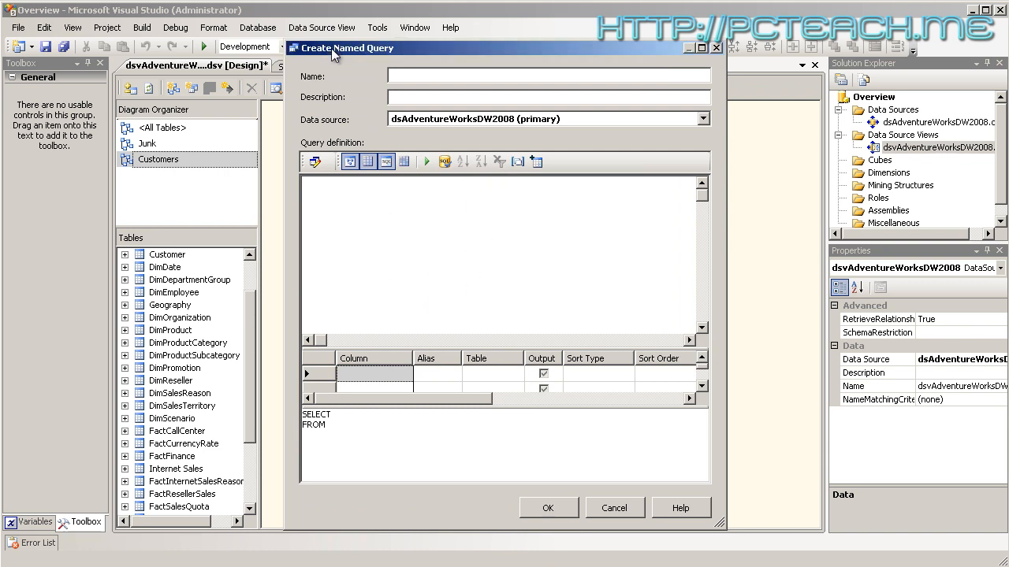
{"action": "left_click_drag", "start_coordinate": [331, 48], "coordinate": [255, 31]}
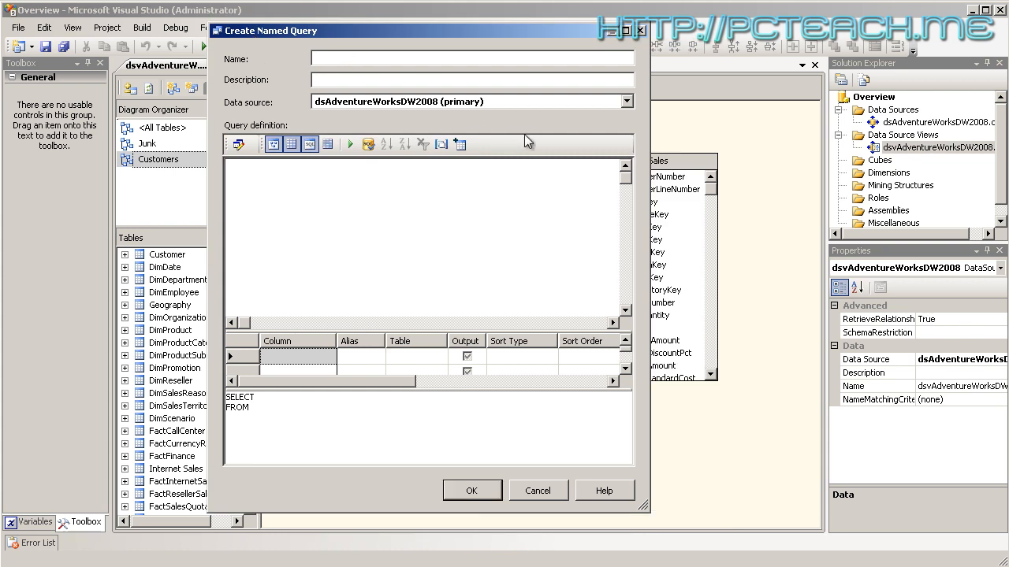
{"action": "type", "text": "vwtest"}
Add the DimCustomer and DimGeography tables to the vwtest query definition
{"action": "right_click", "coordinate": [374, 211]}
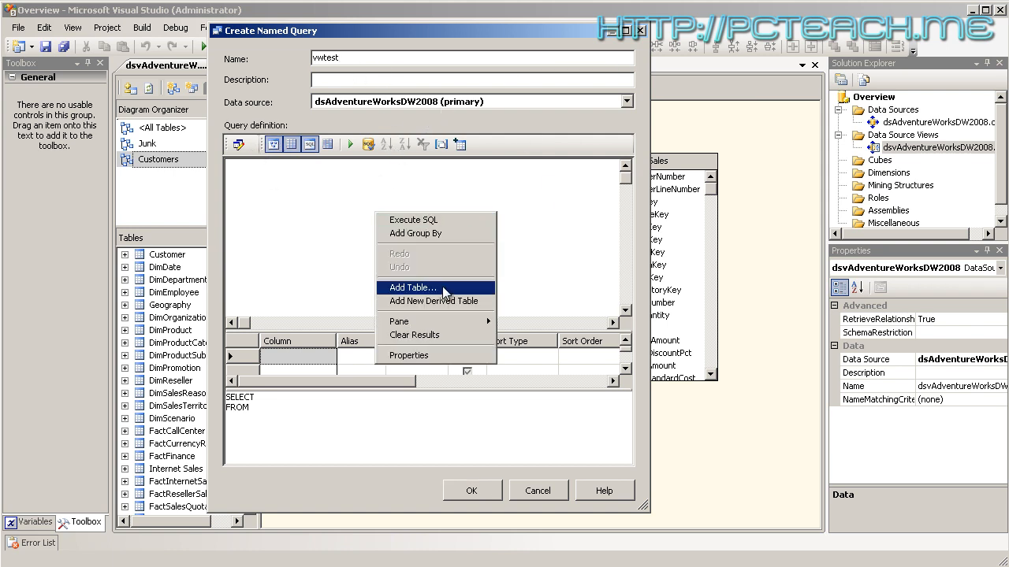
{"action": "left_click", "coordinate": [413, 287]}
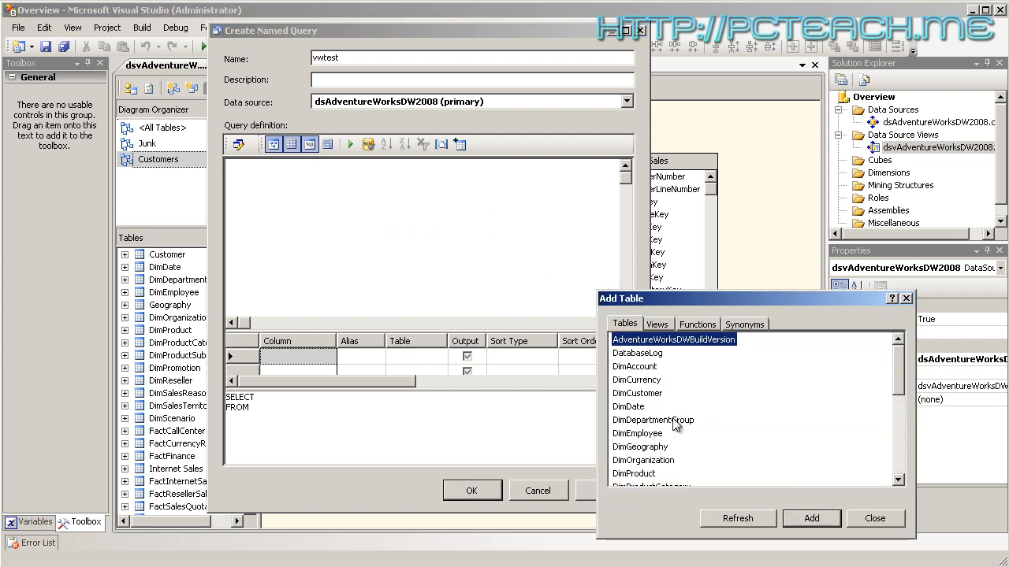
{"action": "left_click", "coordinate": [653, 396]}
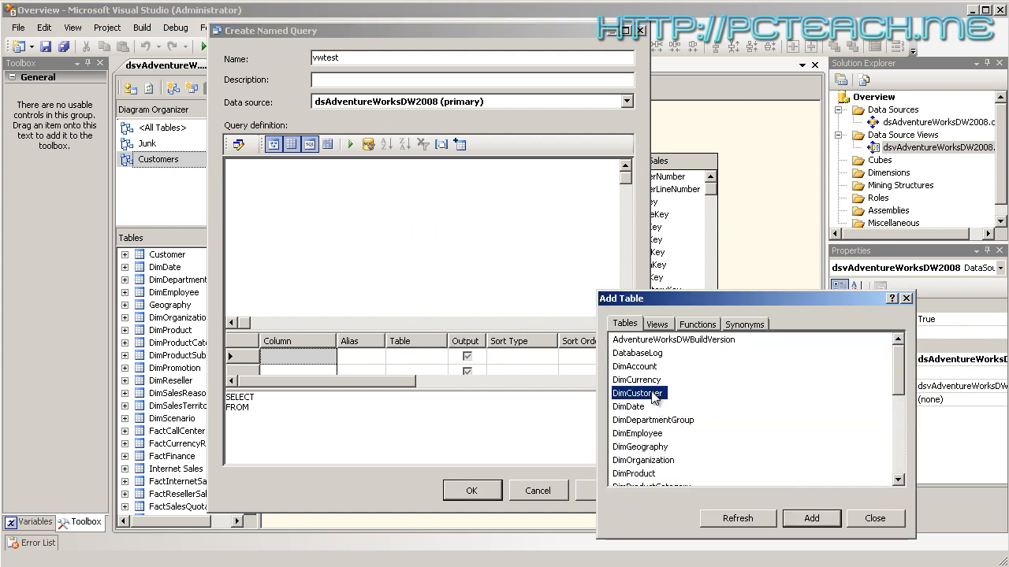
{"action": "left_click", "coordinate": [798, 515]}
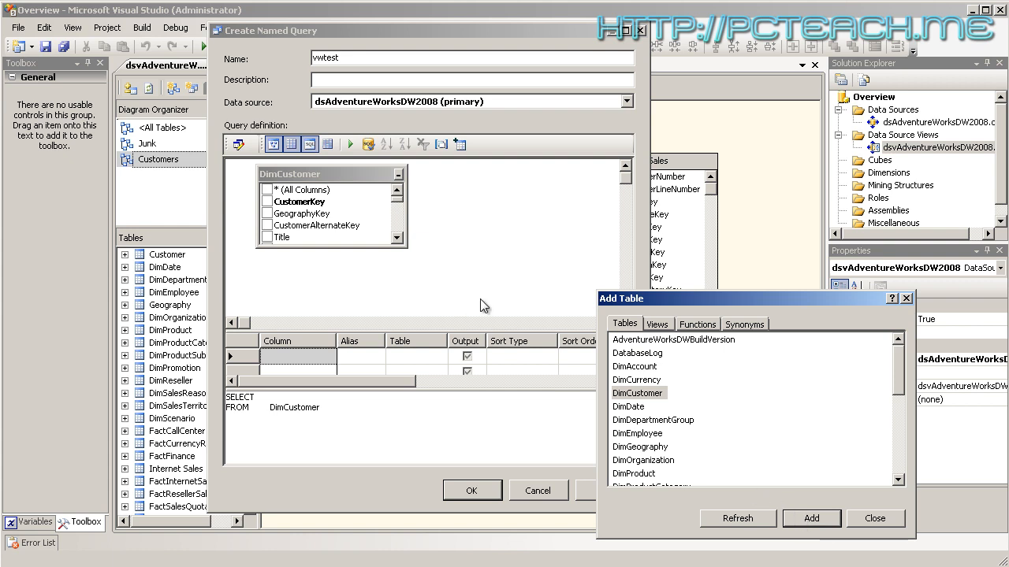
{"action": "left_click_drag", "start_coordinate": [900, 381], "coordinate": [901, 392]}
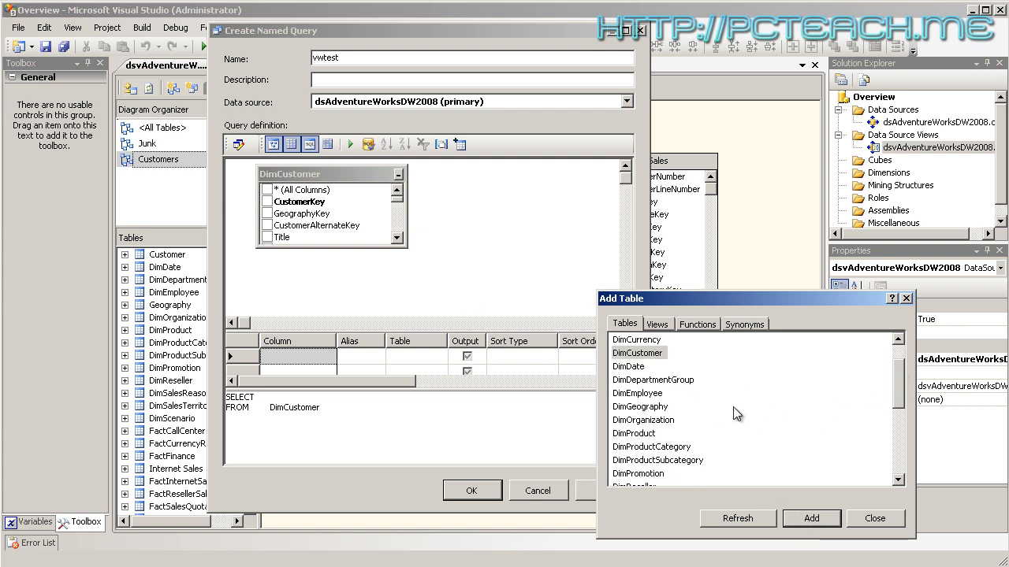
{"action": "left_click", "coordinate": [639, 406]}
{"action": "left_click", "coordinate": [807, 519]}
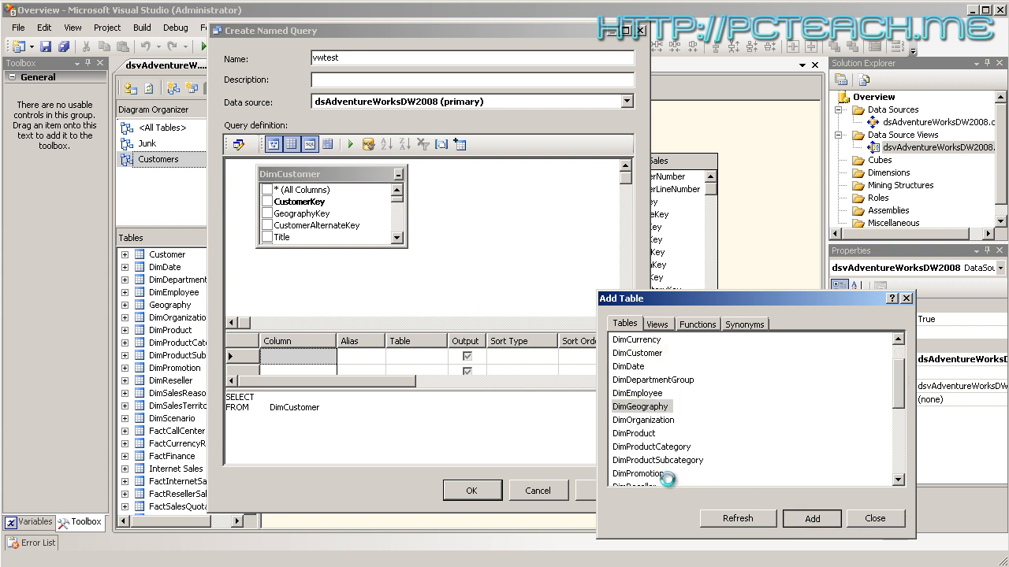
{"action": "left_click", "coordinate": [875, 519]}
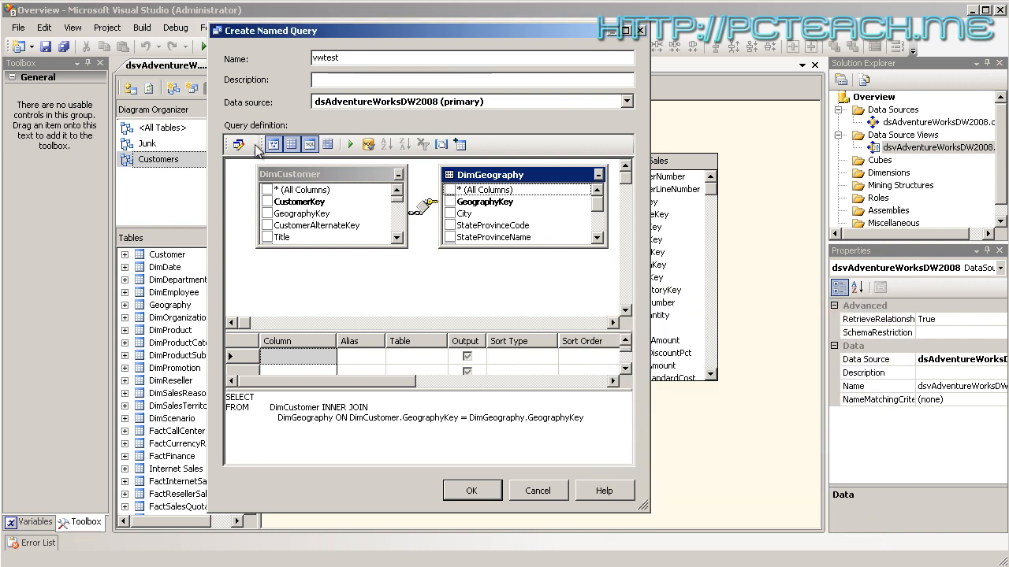
Output Title, FirstName and LastName from DimCustomer and City from DimGeography, then create the query and place vwtest beneath the Internet Sales table
{"action": "left_click", "coordinate": [268, 237]}
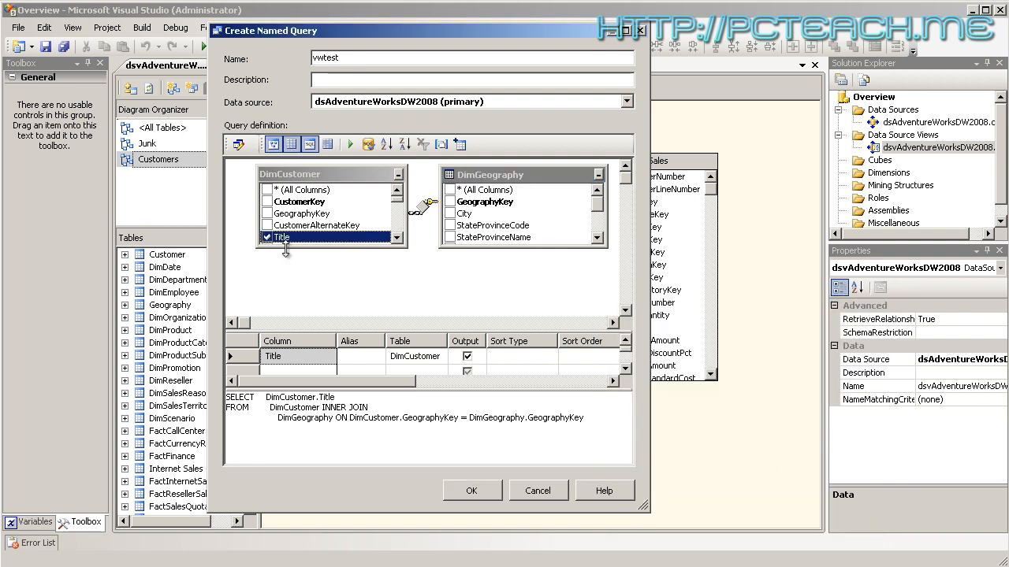
{"action": "left_click_drag", "start_coordinate": [287, 247], "coordinate": [287, 291]}
{"action": "left_click", "coordinate": [267, 249]}
{"action": "left_click", "coordinate": [268, 273]}
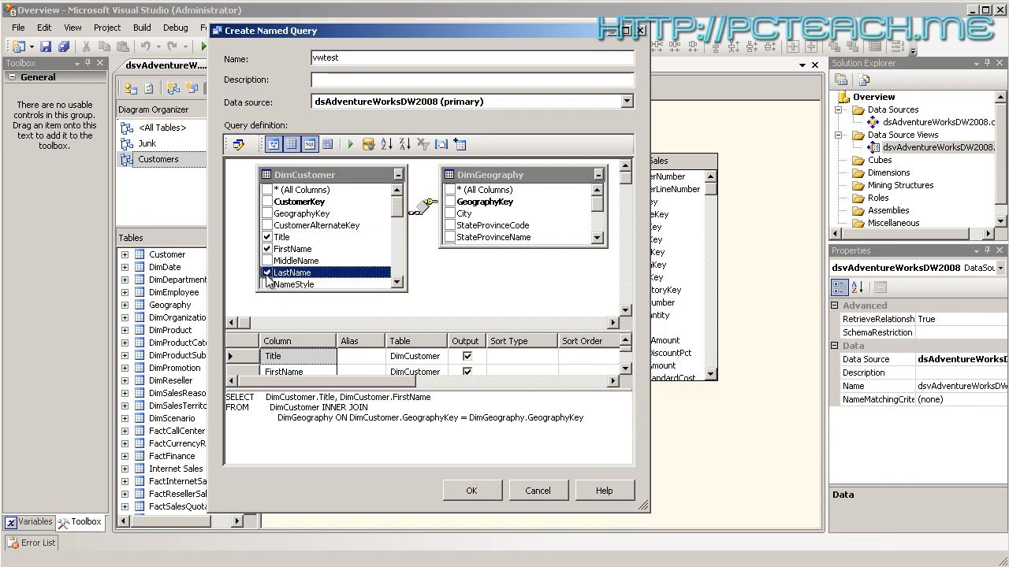
{"action": "mouse_move", "coordinate": [404, 206]}
{"action": "left_mouse_down"}
{"action": "mouse_move", "coordinate": [400, 272]}
{"action": "mouse_move", "coordinate": [396, 192]}
{"action": "left_mouse_up"}
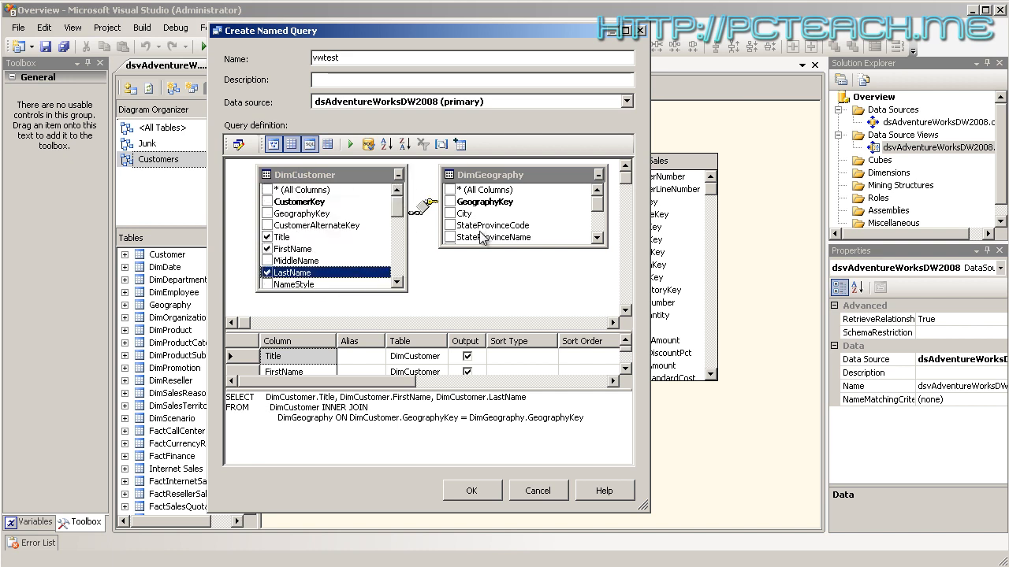
{"action": "left_click_drag", "start_coordinate": [482, 246], "coordinate": [482, 294]}
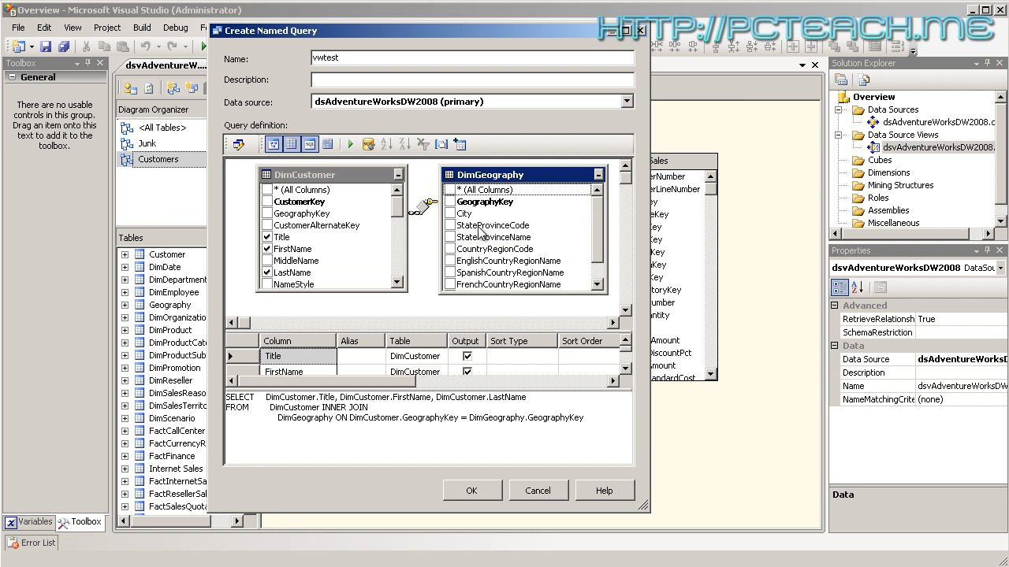
{"action": "left_click", "coordinate": [341, 397]}
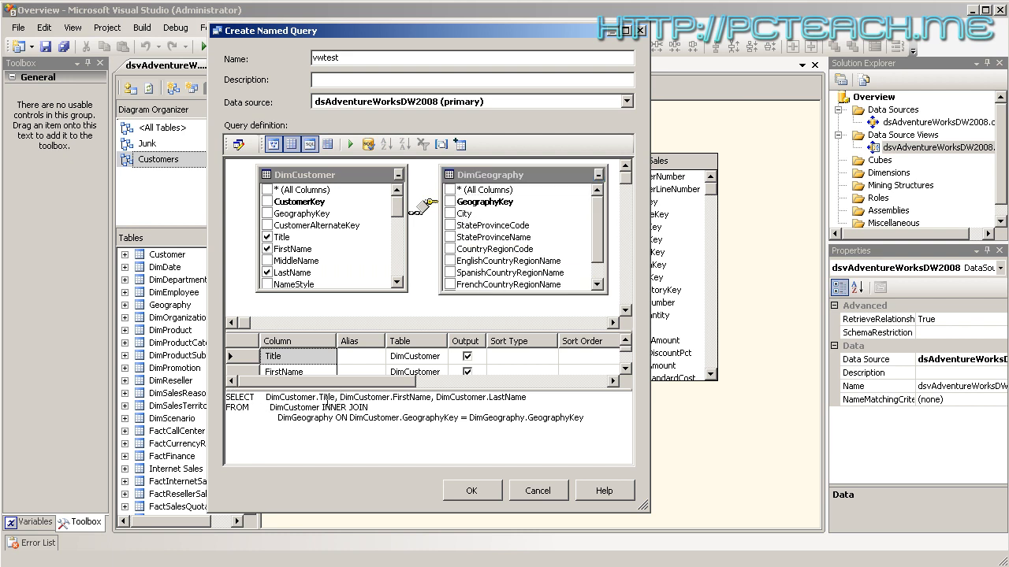
{"action": "left_click", "coordinate": [449, 213]}
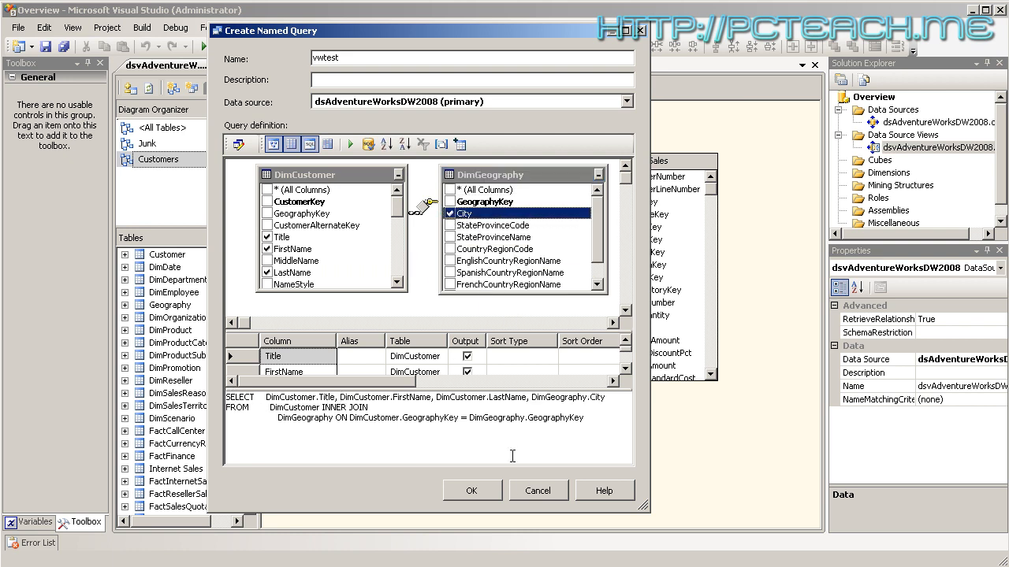
{"action": "left_click", "coordinate": [473, 486]}
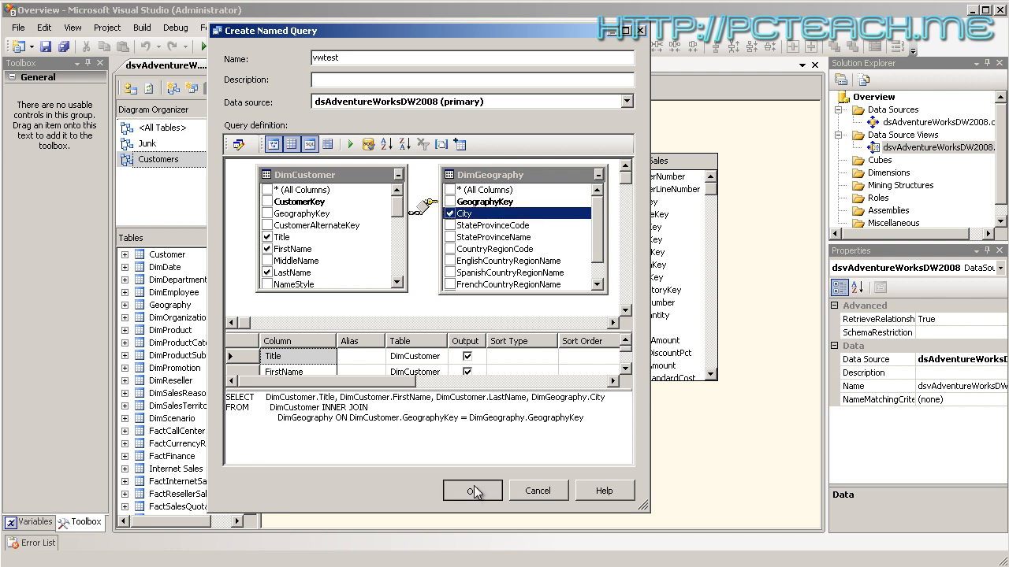
{"action": "left_click_drag", "start_coordinate": [538, 283], "coordinate": [607, 442]}
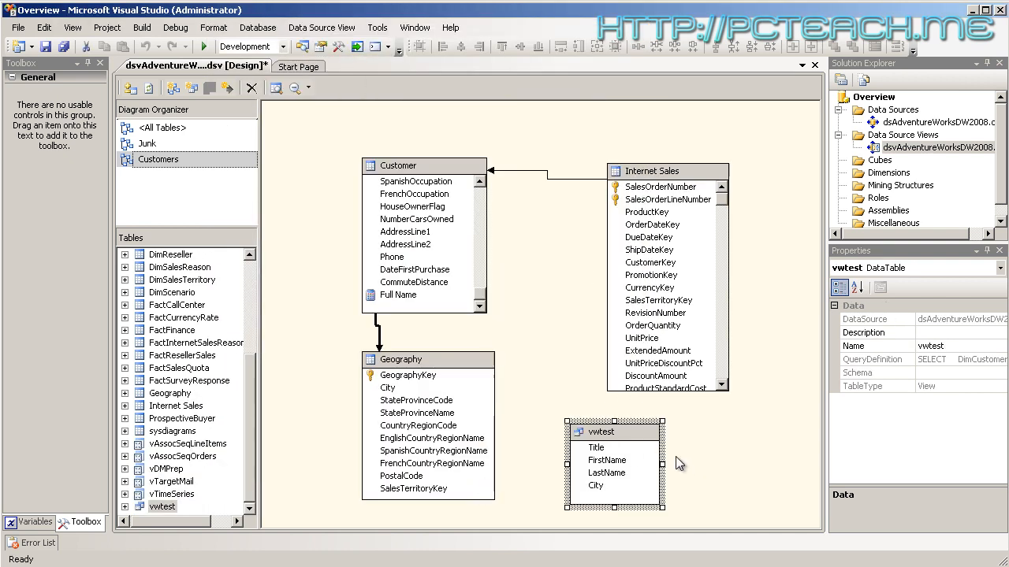
Explore the data of vwtest, browsing its rows and the pivot table, chart and pivot chart views, and close the exploration
{"action": "right_click", "coordinate": [616, 438]}
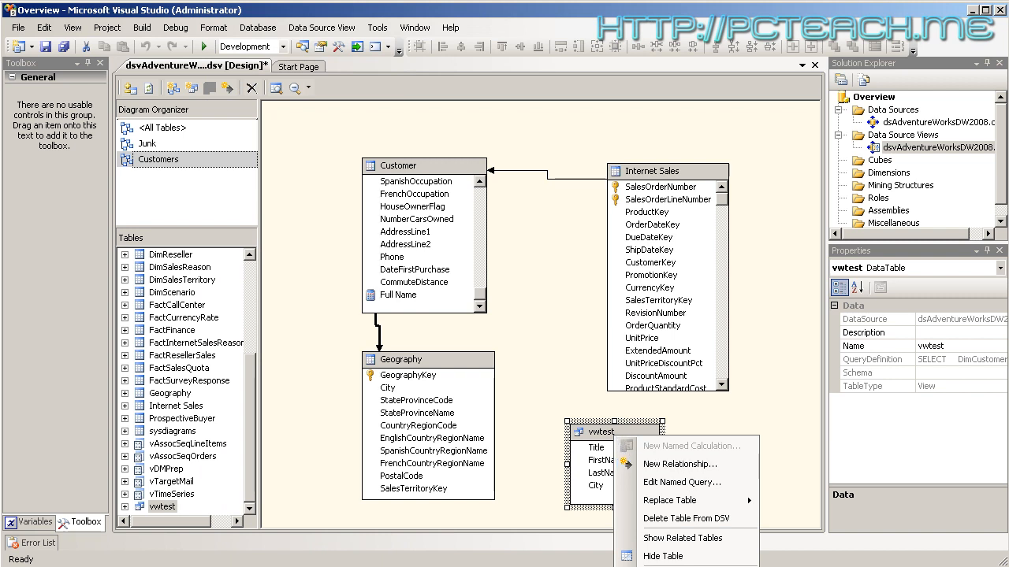
{"action": "left_click", "coordinate": [664, 566]}
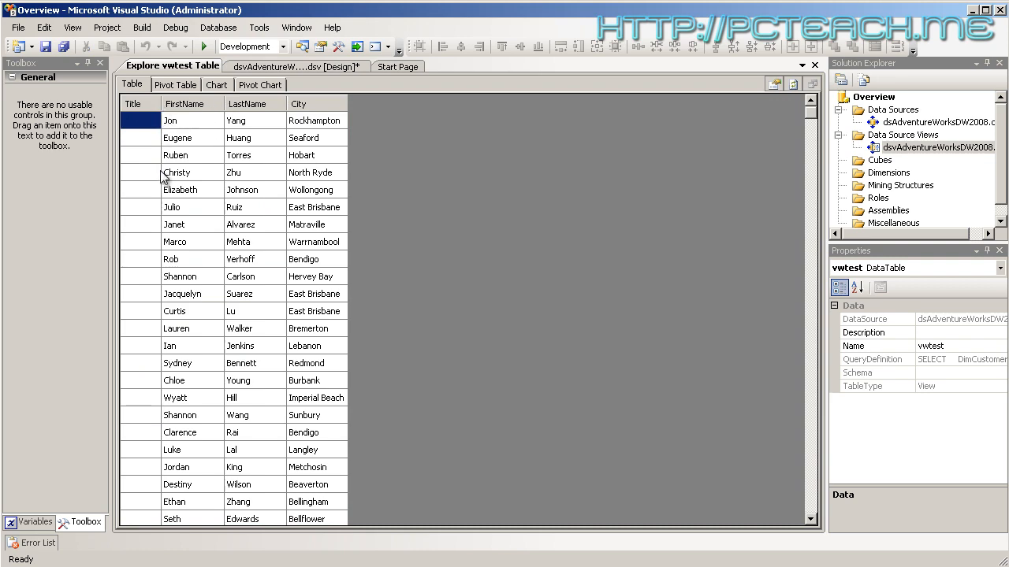
{"action": "left_click_drag", "start_coordinate": [809, 117], "coordinate": [813, 144]}
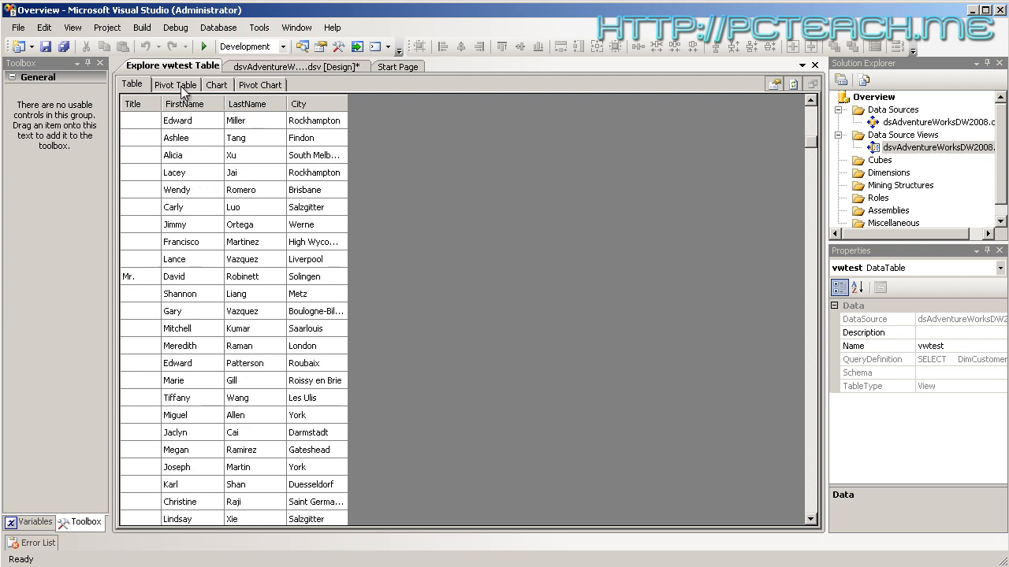
{"action": "left_click", "coordinate": [180, 86]}
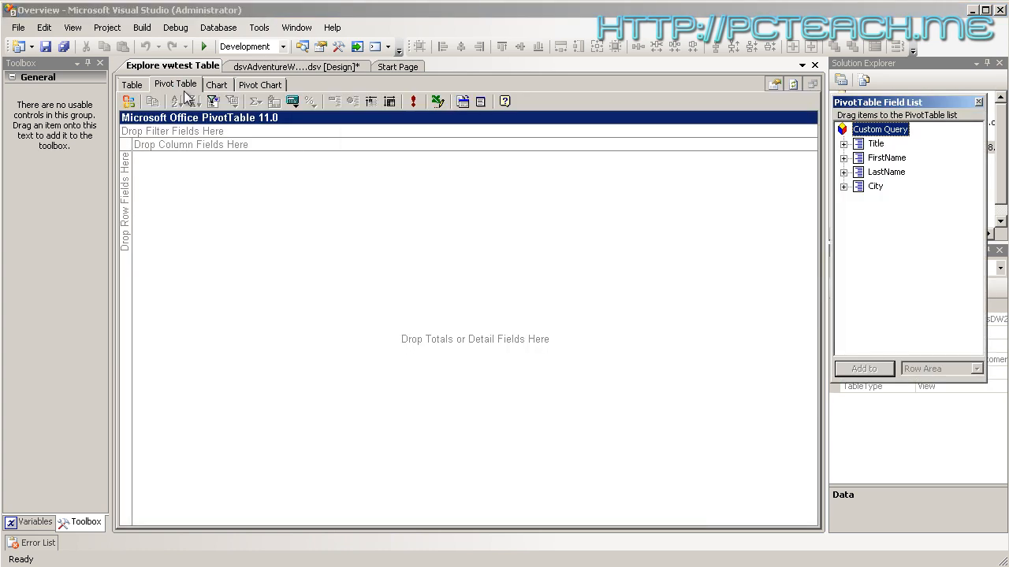
{"action": "left_click", "coordinate": [218, 85]}
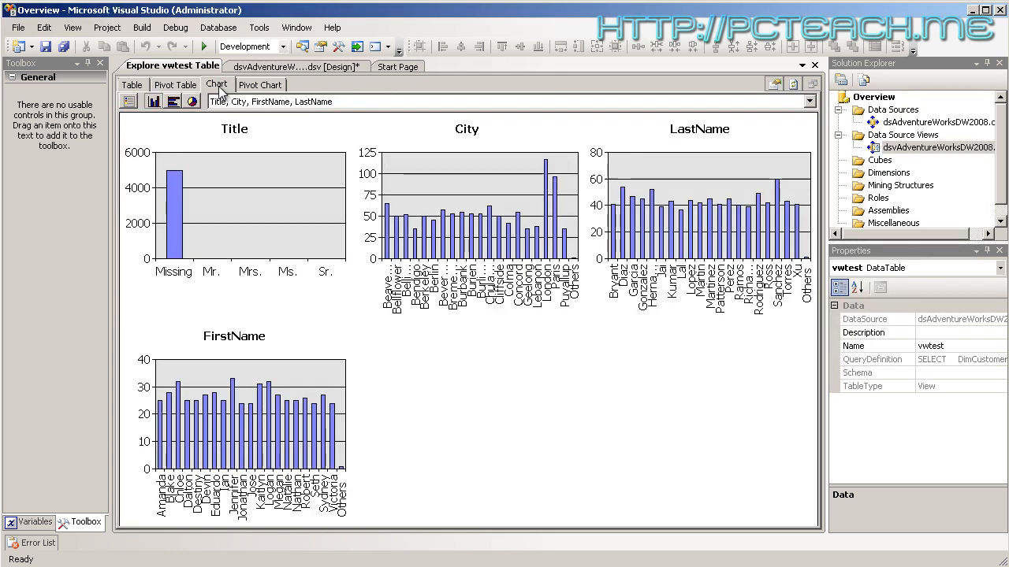
{"action": "left_click", "coordinate": [265, 85]}
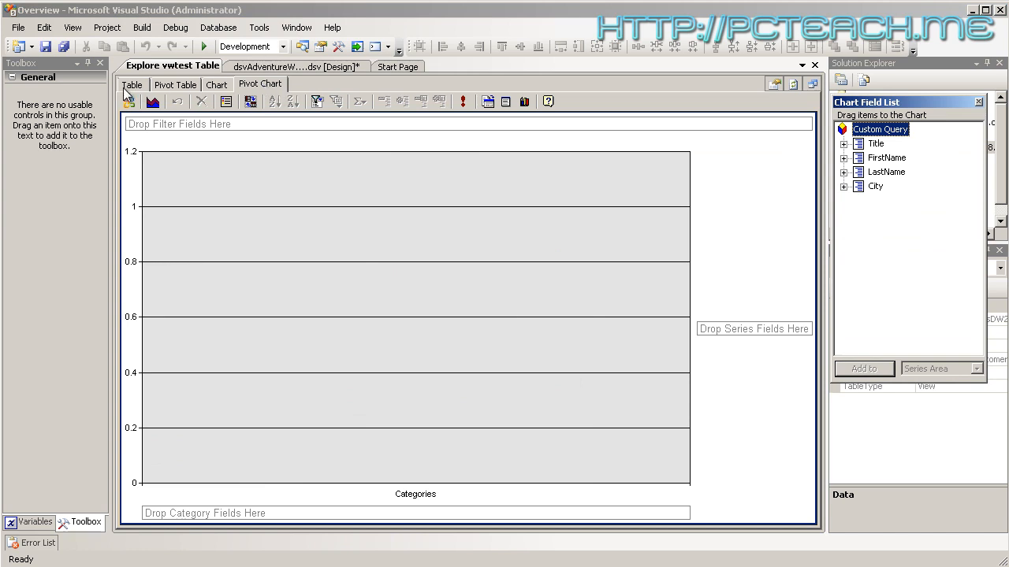
{"action": "left_click", "coordinate": [126, 85]}
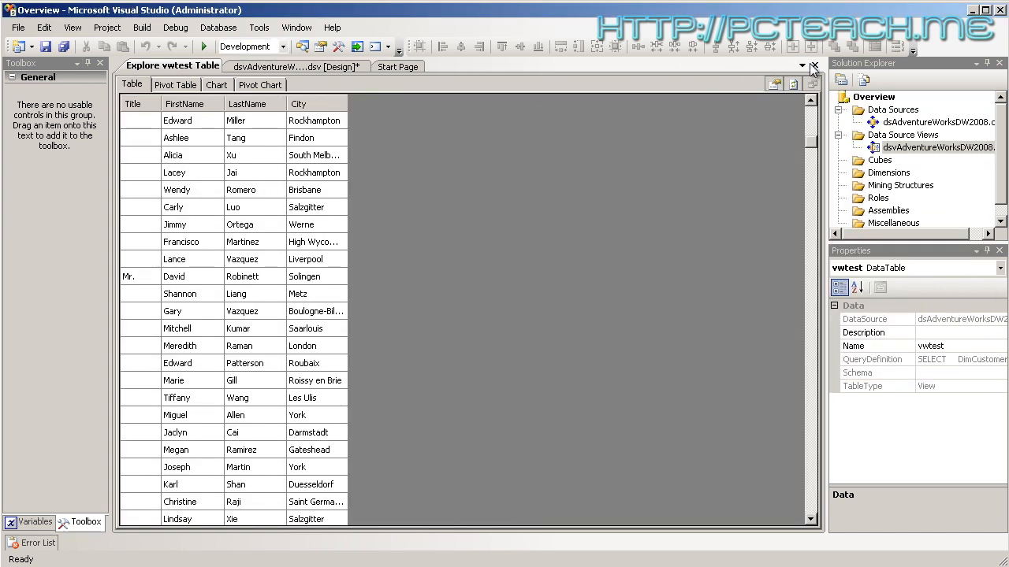
{"action": "left_click", "coordinate": [814, 66]}
Check the key columns of Internet Sales, Customer and Geography, and add DimCustomer's CustomerKey to the vwtest named query's output
{"action": "left_click", "coordinate": [658, 187]}
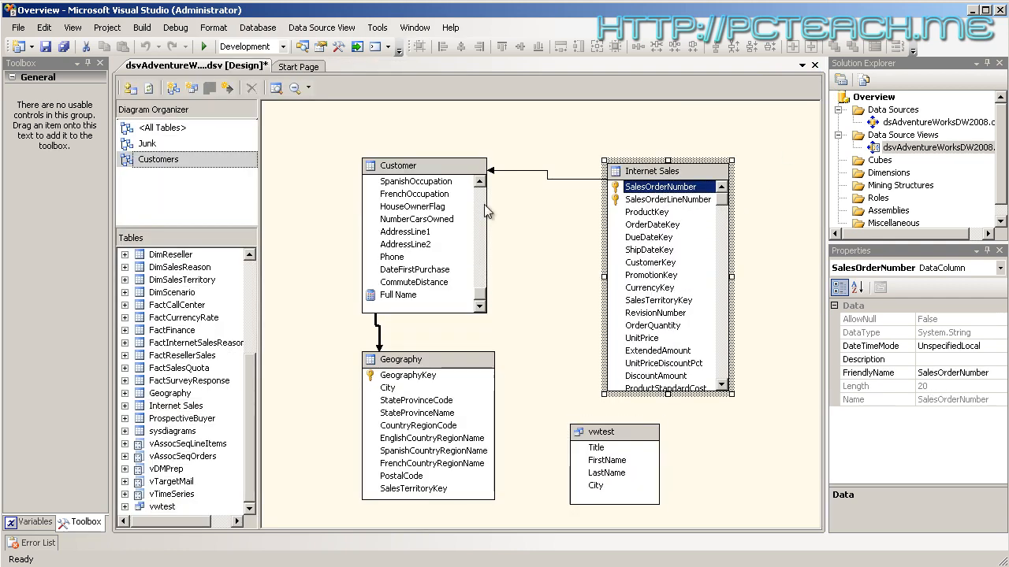
{"action": "left_click", "coordinate": [483, 292]}
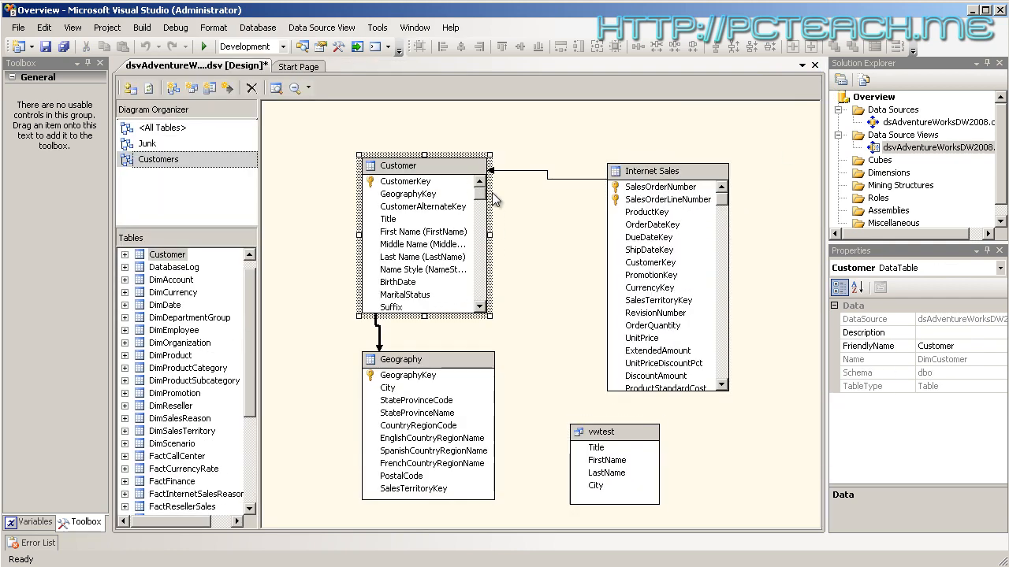
{"action": "left_click", "coordinate": [413, 182]}
{"action": "left_click", "coordinate": [416, 376]}
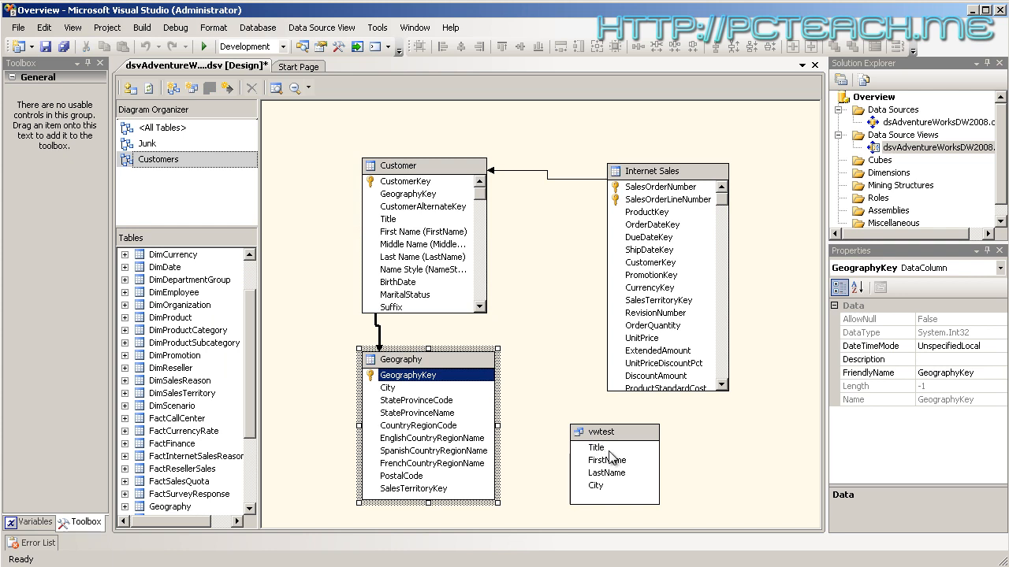
{"action": "left_click", "coordinate": [612, 441]}
{"action": "right_click", "coordinate": [614, 438]}
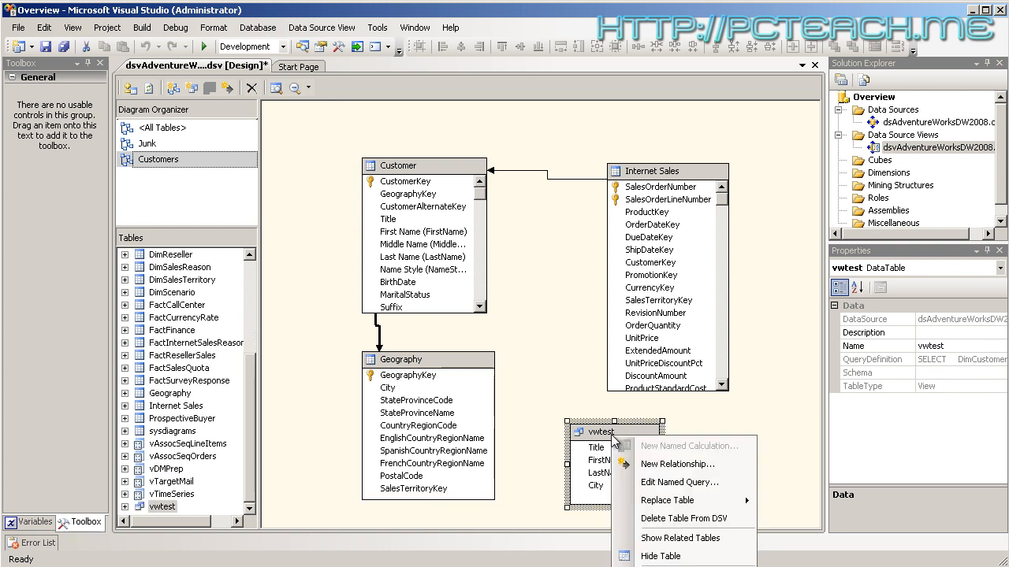
{"action": "left_click", "coordinate": [704, 484]}
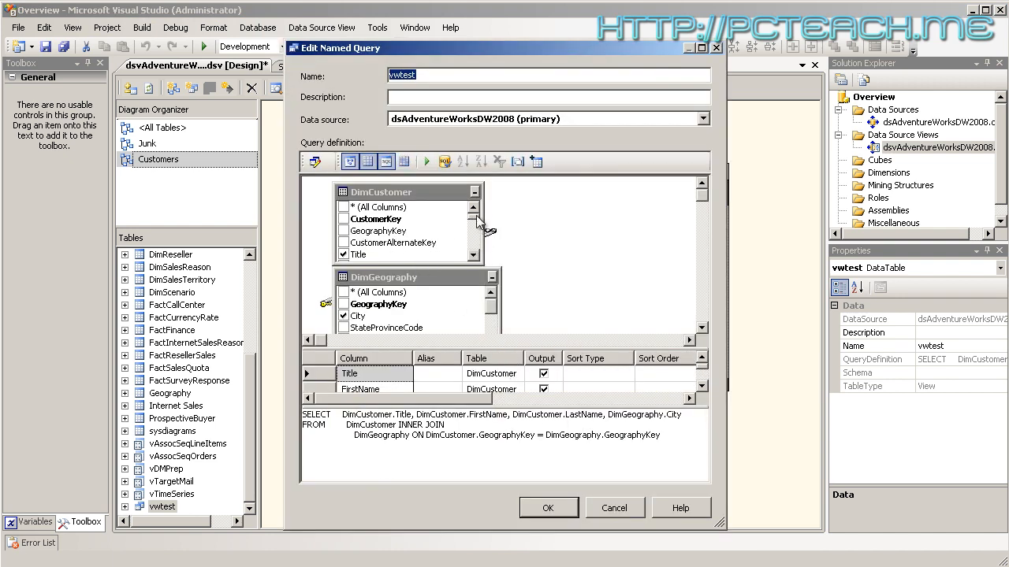
{"action": "left_click", "coordinate": [343, 219]}
{"action": "left_click", "coordinate": [547, 509]}
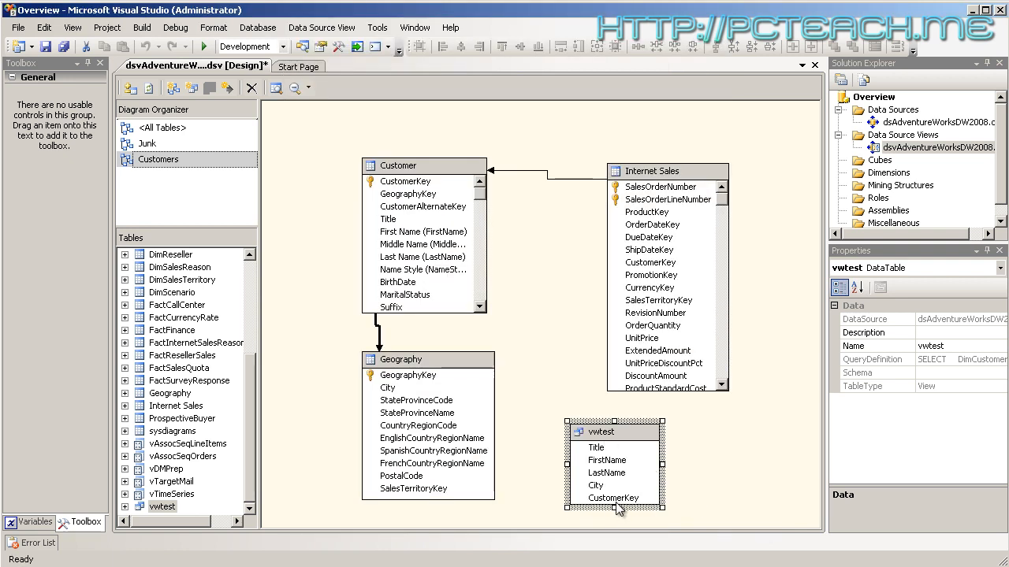
Move vwtest closer to the Geography table with a slightly taller box, and set its CustomerKey column as the logical primary key
{"action": "left_click_drag", "start_coordinate": [593, 428], "coordinate": [547, 405]}
{"action": "left_click_drag", "start_coordinate": [569, 484], "coordinate": [574, 502]}
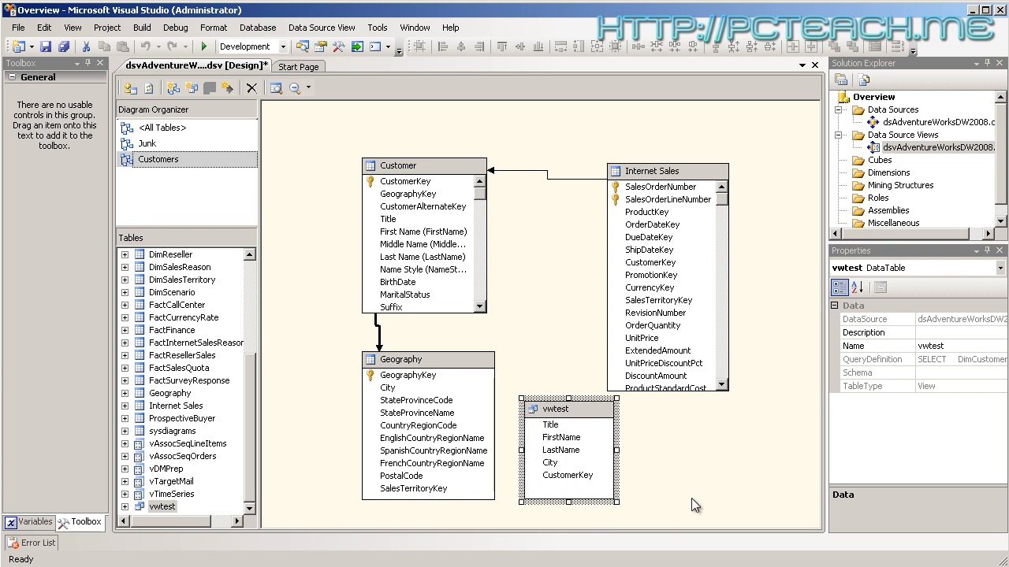
{"action": "right_click", "coordinate": [564, 476]}
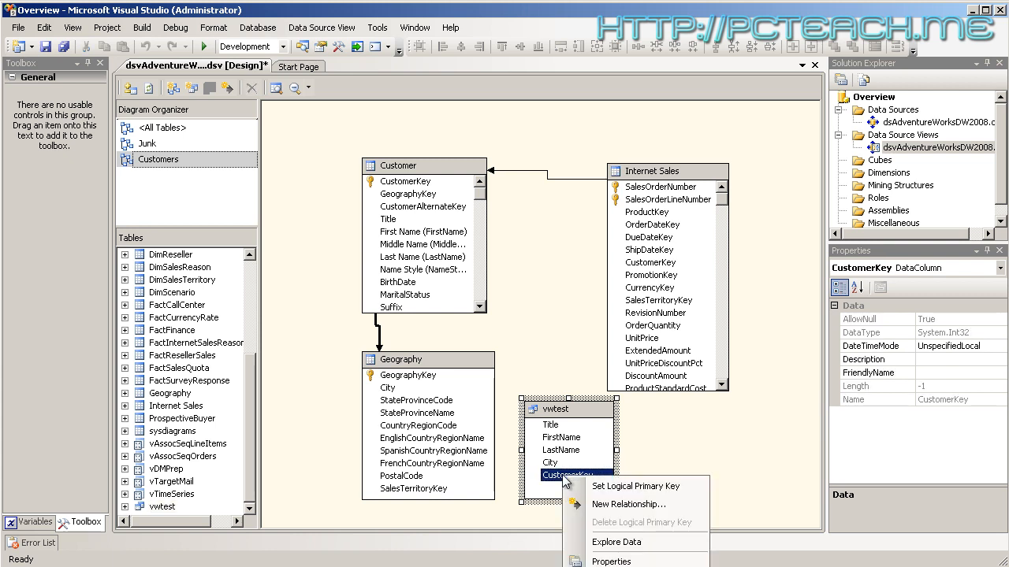
{"action": "left_click", "coordinate": [641, 489]}
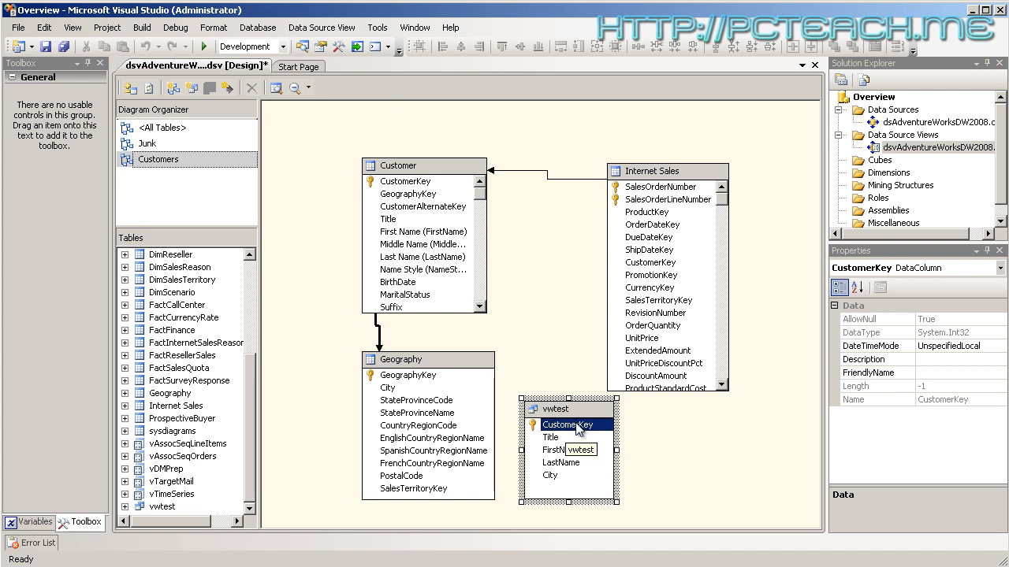
Create a relationship from vwtest's CustomerKey to the Customer table's CustomerKey and move vwtest slightly away from Geography
{"action": "left_click_drag", "start_coordinate": [571, 426], "coordinate": [433, 188]}
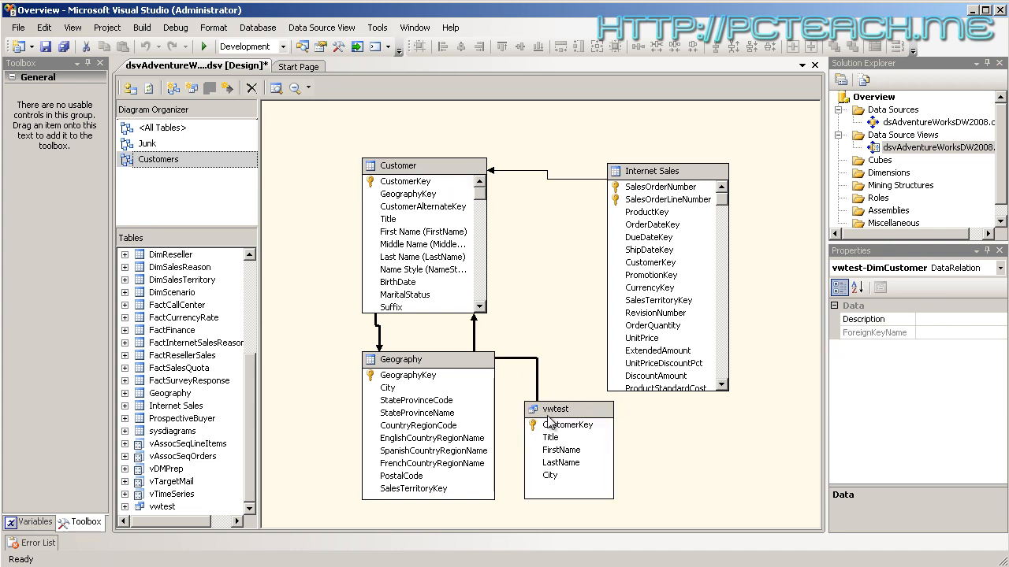
{"action": "left_click_drag", "start_coordinate": [563, 413], "coordinate": [607, 422]}
{"action": "left_click", "coordinate": [607, 435]}
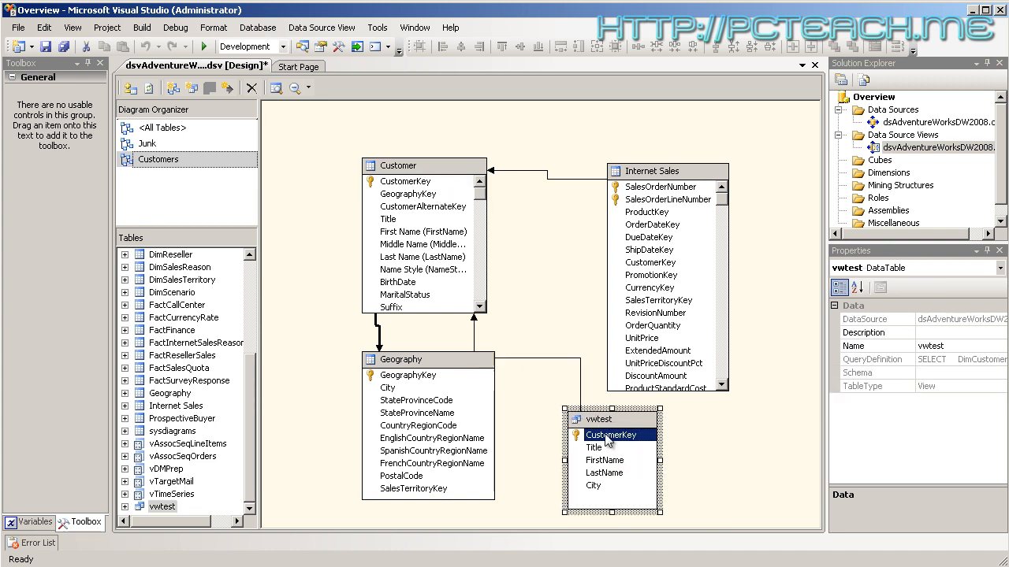
Review the source and destination tables and key columns of the relationship between vwtest and Customer, closing it without changes
{"action": "left_click", "coordinate": [534, 338]}
{"action": "double_click", "coordinate": [534, 338]}
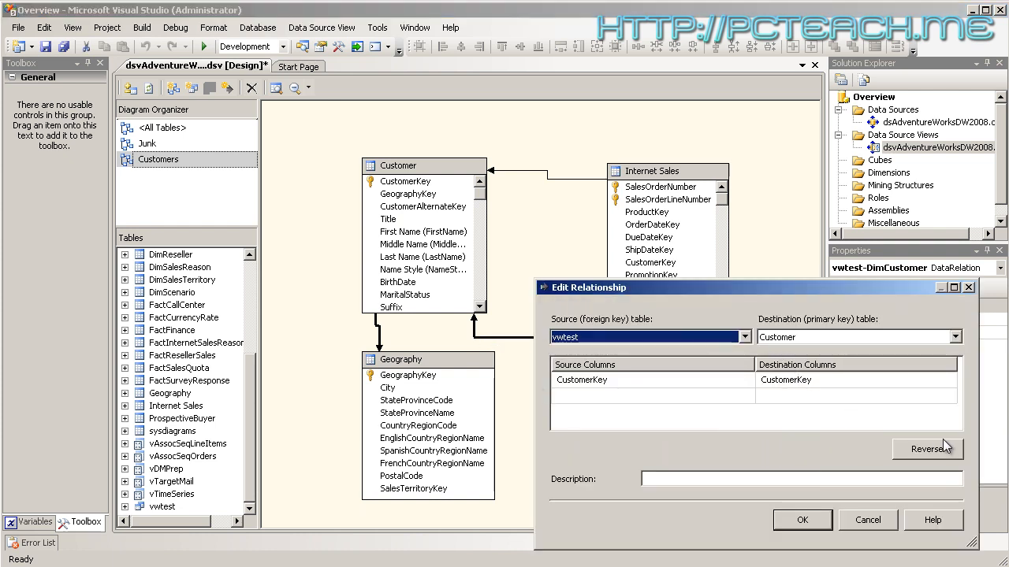
{"action": "left_click", "coordinate": [880, 525]}
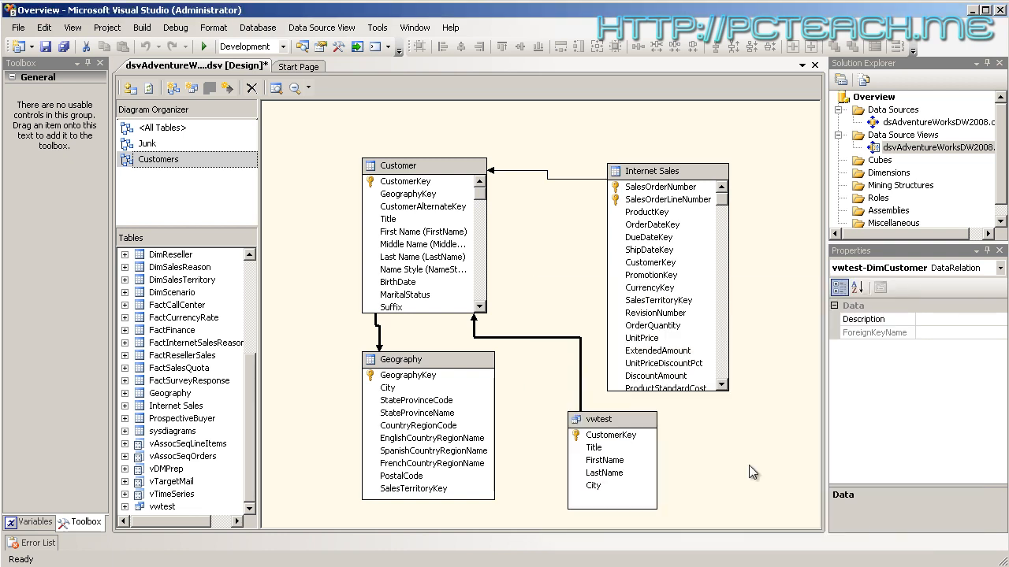
Explore the data of the vwtest named query from the Customers diagram
{"action": "left_click", "coordinate": [691, 434]}
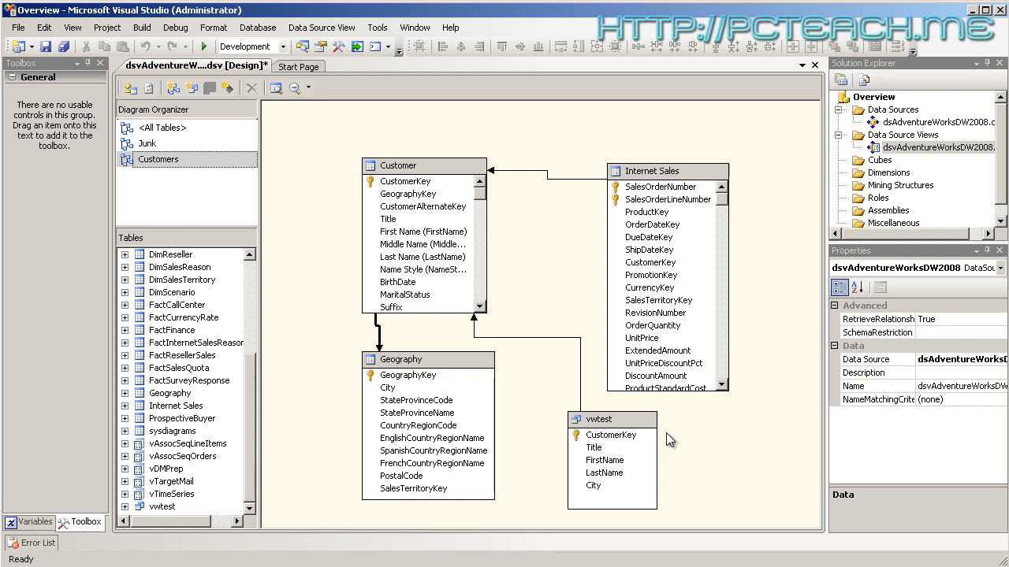
{"action": "right_click", "coordinate": [419, 211]}
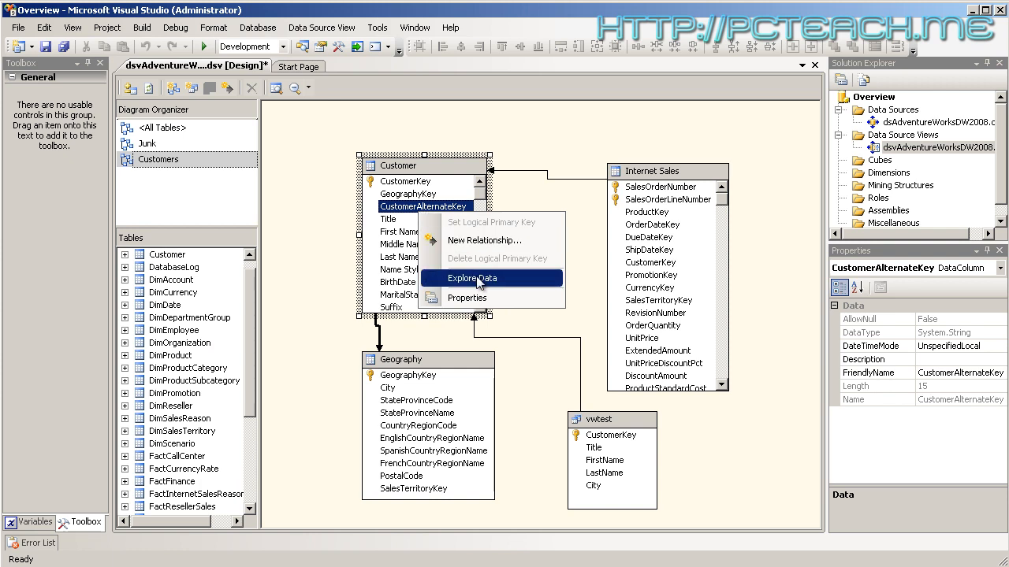
{"action": "left_click", "coordinate": [694, 433]}
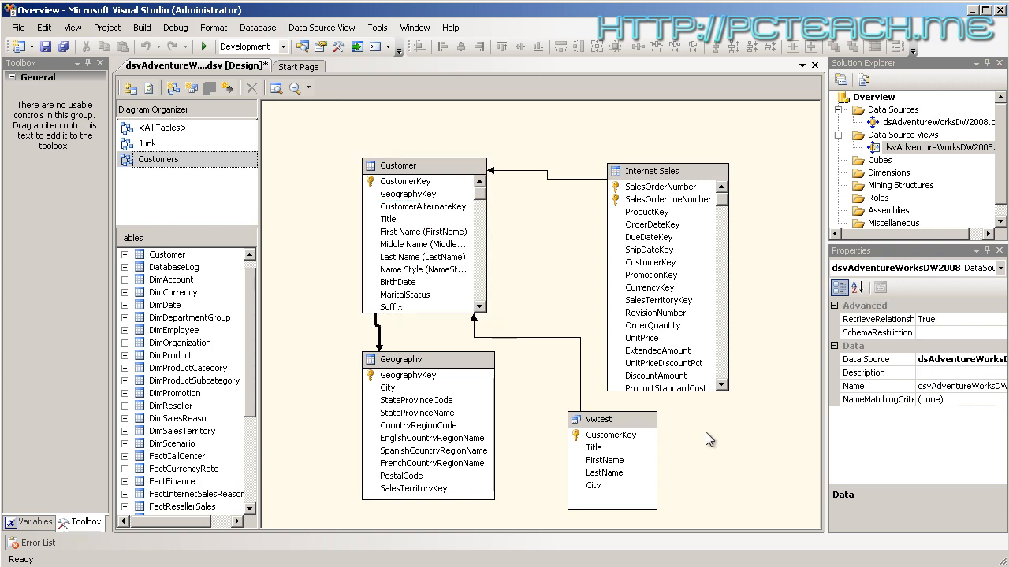
{"action": "right_click", "coordinate": [603, 447]}
{"action": "left_click", "coordinate": [680, 514]}
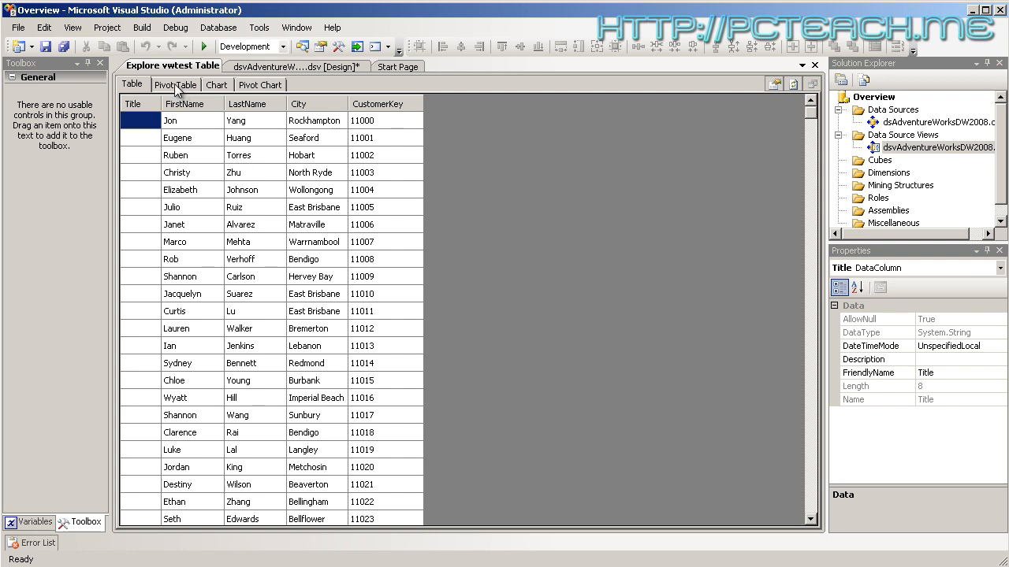
View the vwtest data as column, bar and pie charts, inspect a City pie slice, and return to the column charts
{"action": "left_click", "coordinate": [224, 87]}
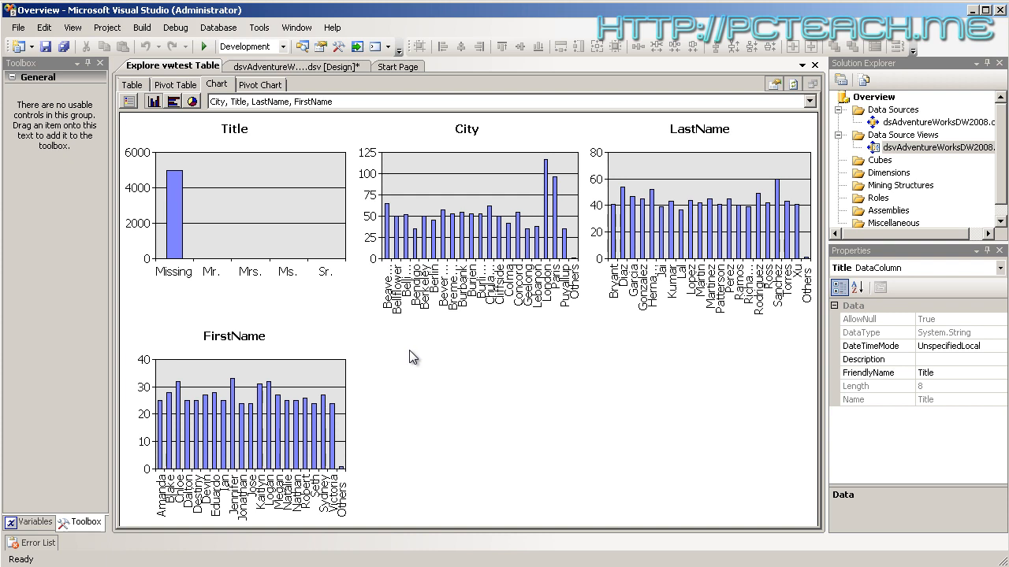
{"action": "left_click", "coordinate": [178, 101]}
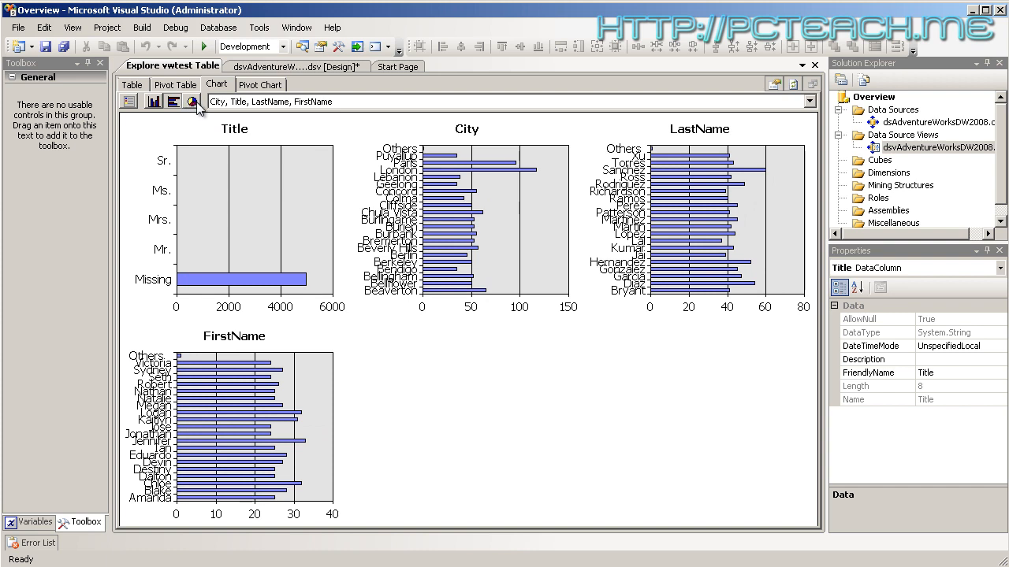
{"action": "left_click", "coordinate": [193, 103]}
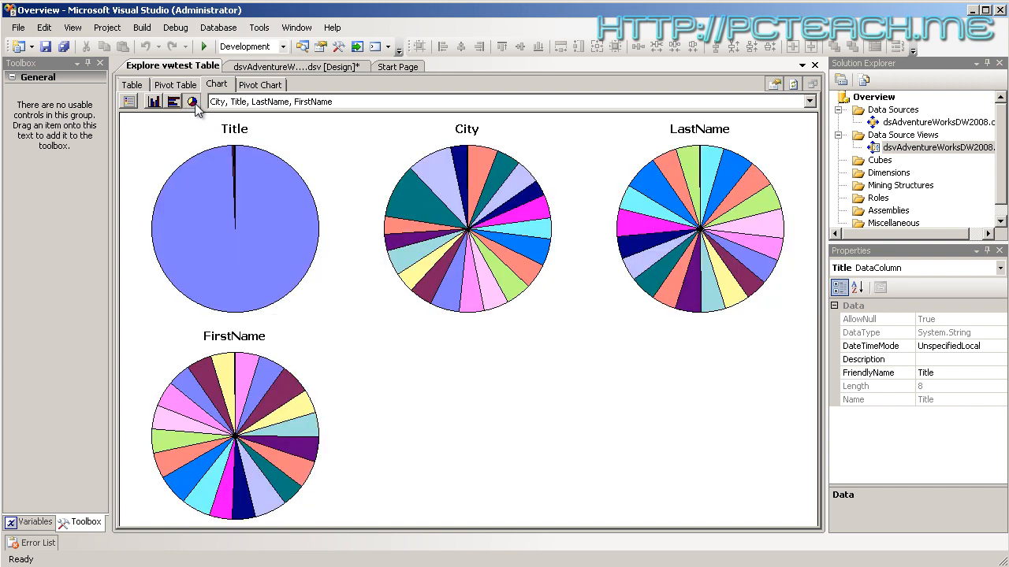
{"action": "mouse_move", "coordinate": [461, 173]}
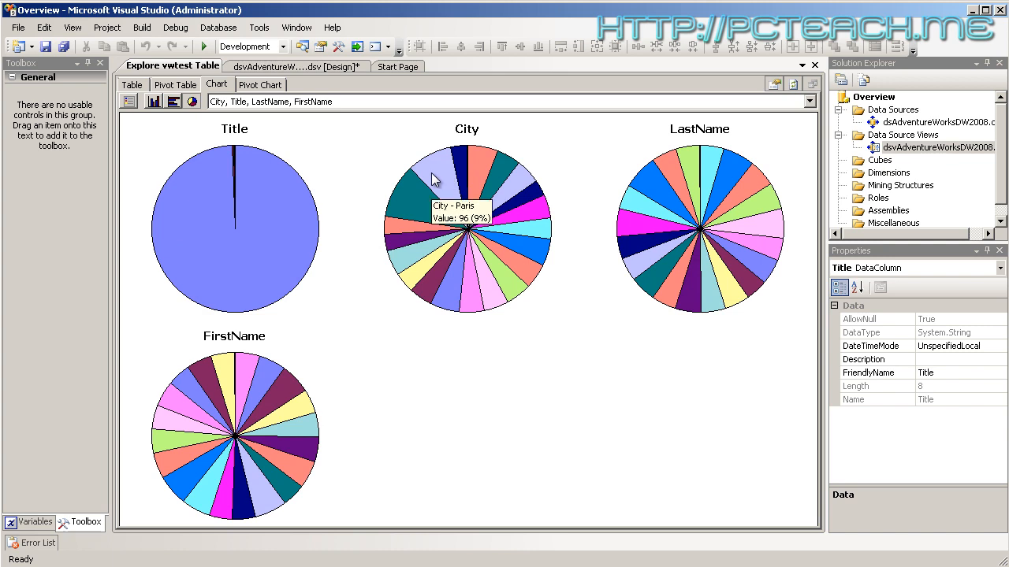
{"action": "left_click", "coordinate": [154, 101]}
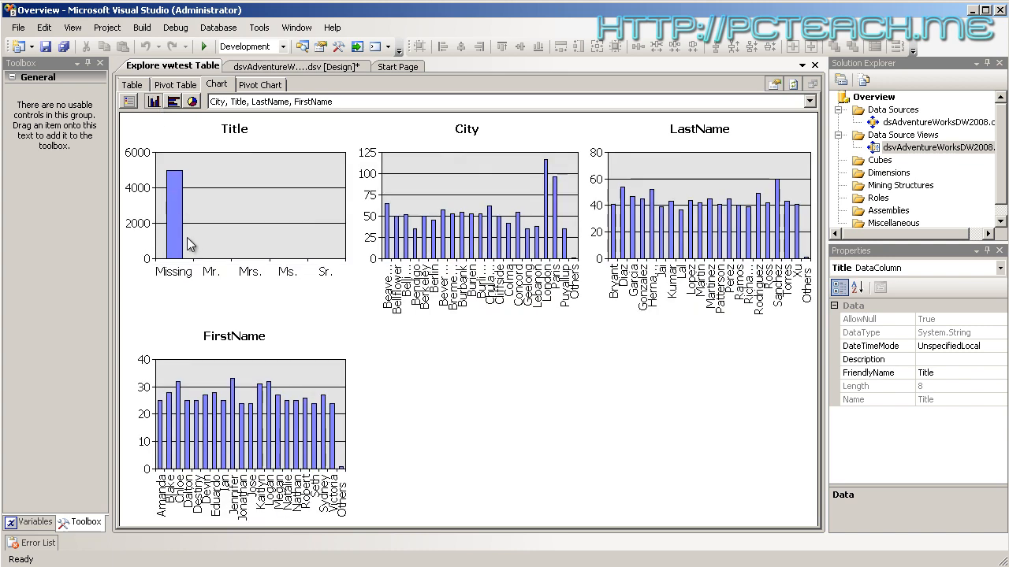
Build a pivot table of the vwtest data with City as rows, CustomerKey as detail and FirstName as columns
{"action": "left_click", "coordinate": [175, 84]}
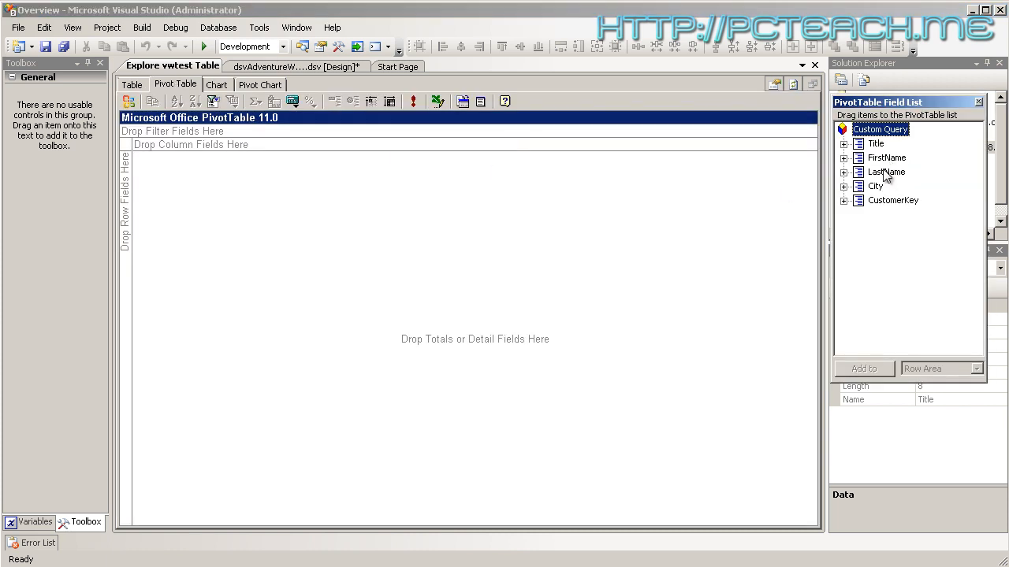
{"action": "left_click_drag", "start_coordinate": [874, 186], "coordinate": [131, 233]}
{"action": "left_click_drag", "start_coordinate": [895, 201], "coordinate": [430, 235]}
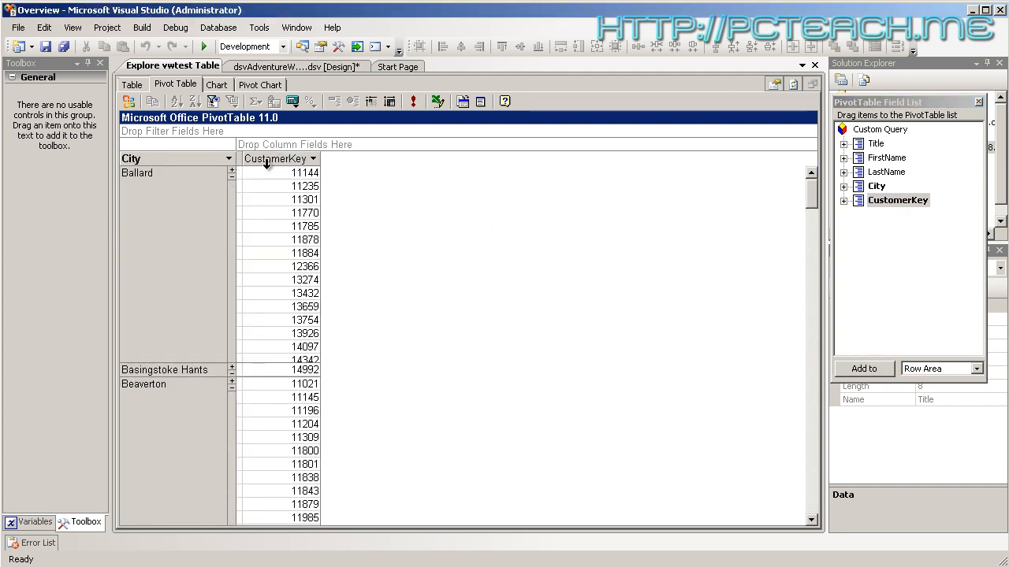
{"action": "right_click", "coordinate": [288, 174]}
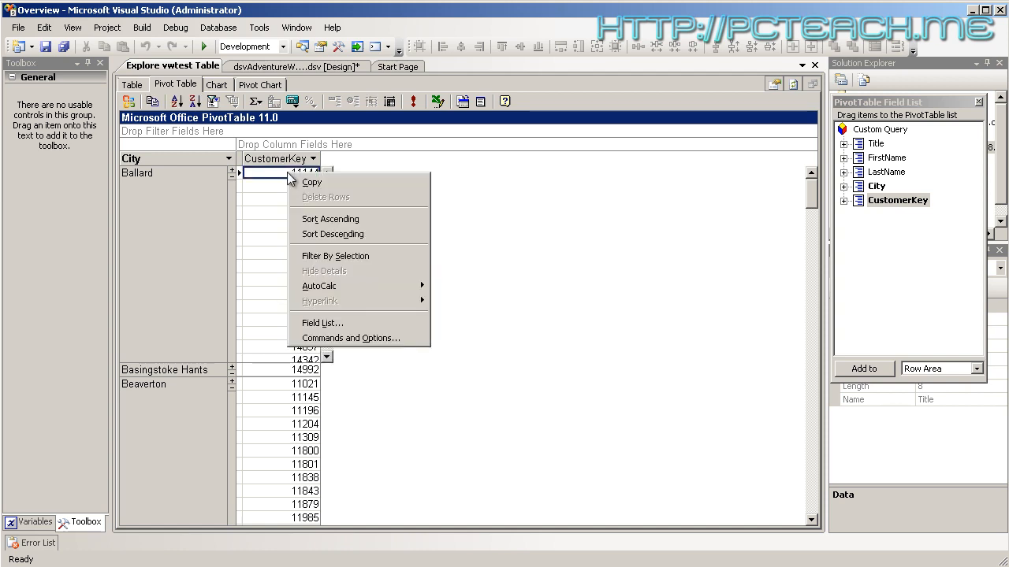
{"action": "left_click_drag", "start_coordinate": [881, 158], "coordinate": [322, 150]}
Look through the chart and pivot chart views of vwtest and return to its plain table view
{"action": "left_click", "coordinate": [224, 88]}
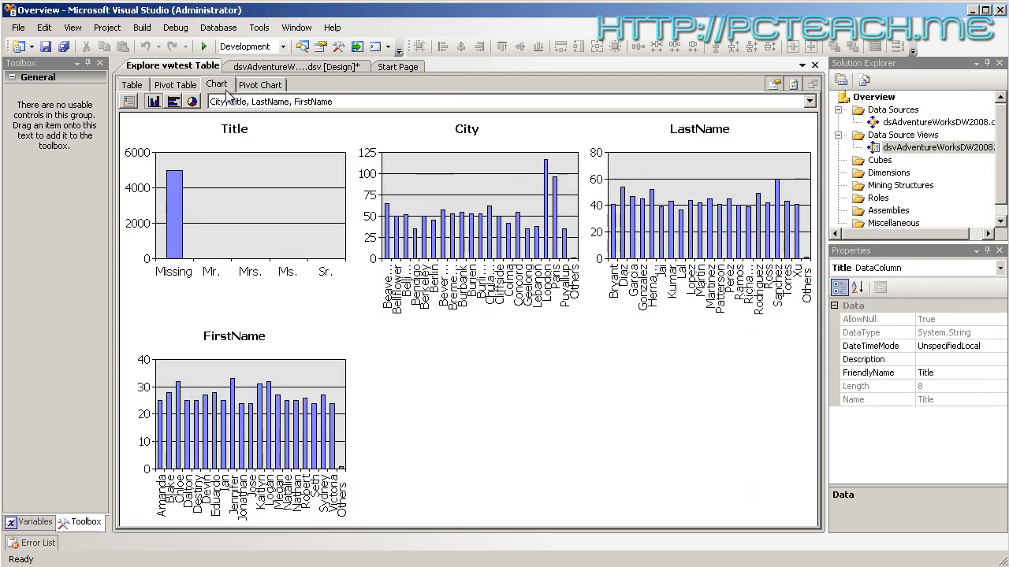
{"action": "left_click", "coordinate": [258, 86]}
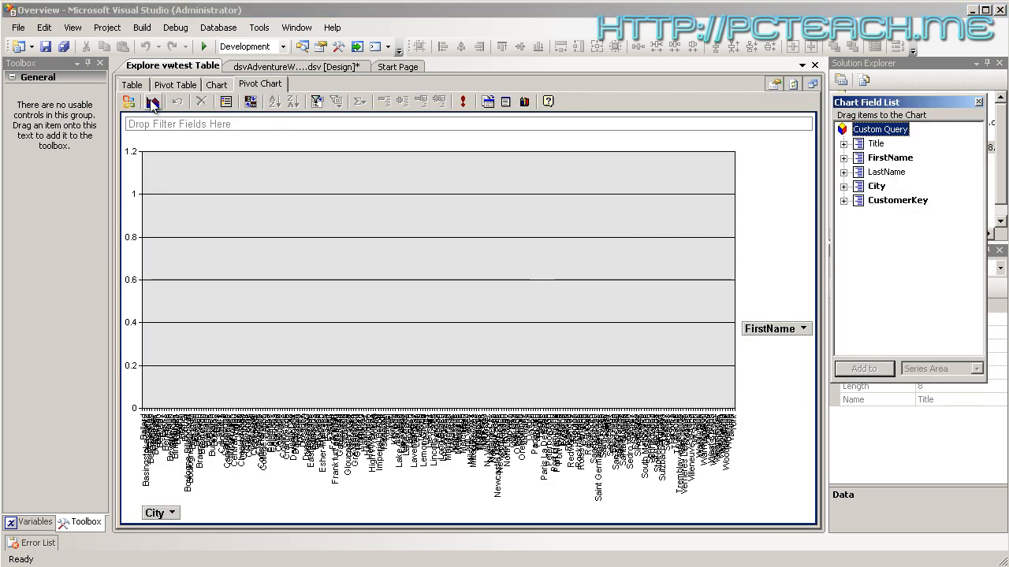
{"action": "left_click", "coordinate": [133, 85]}
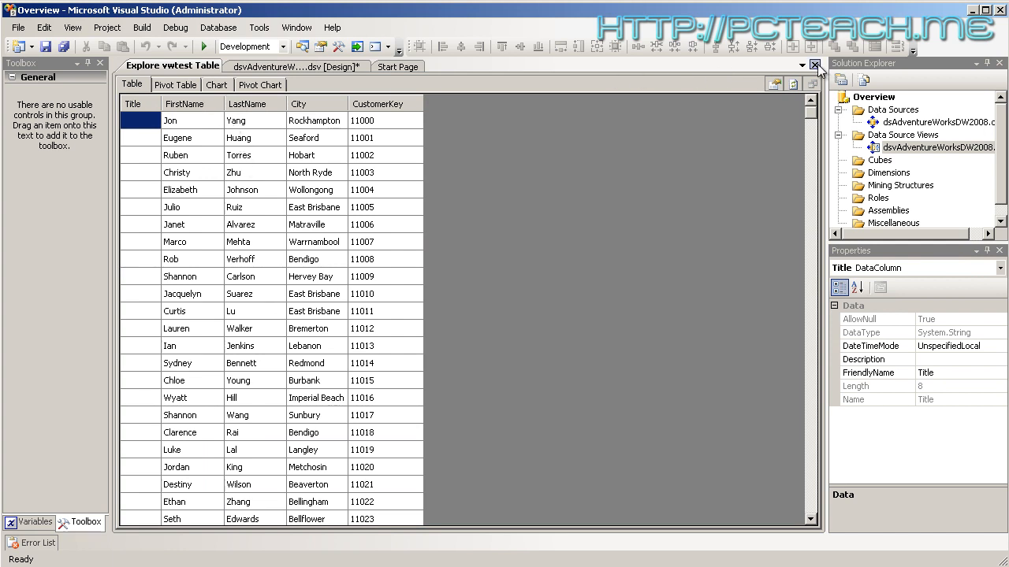
Close the vwtest data exploration and save the data source view
{"action": "left_click", "coordinate": [815, 65]}
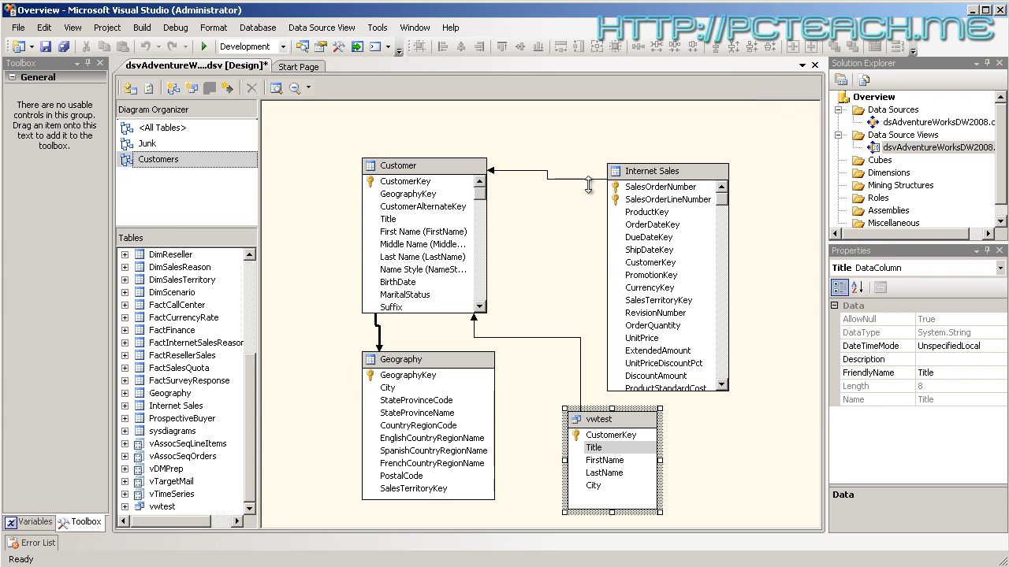
{"action": "left_click", "coordinate": [49, 49]}
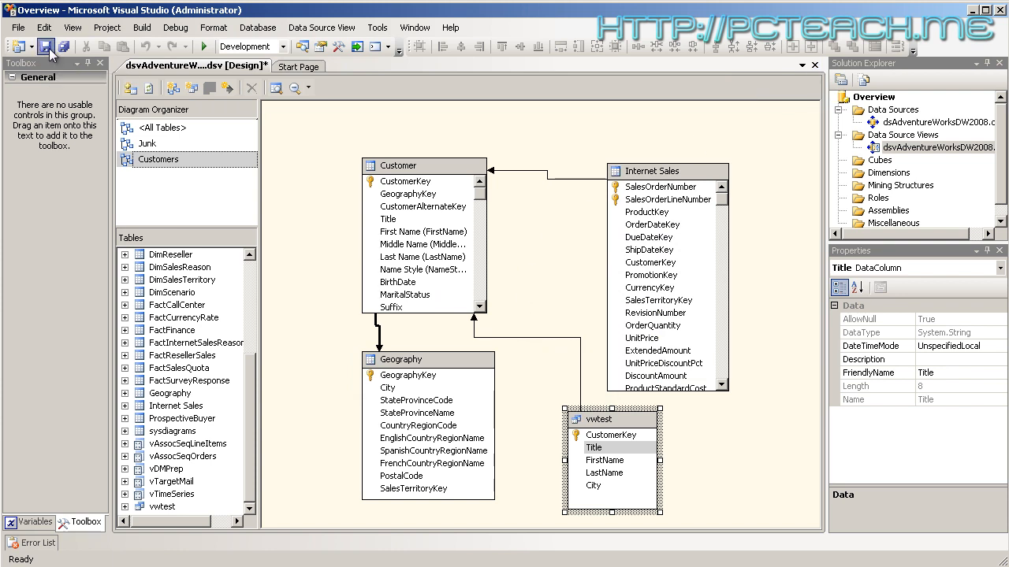